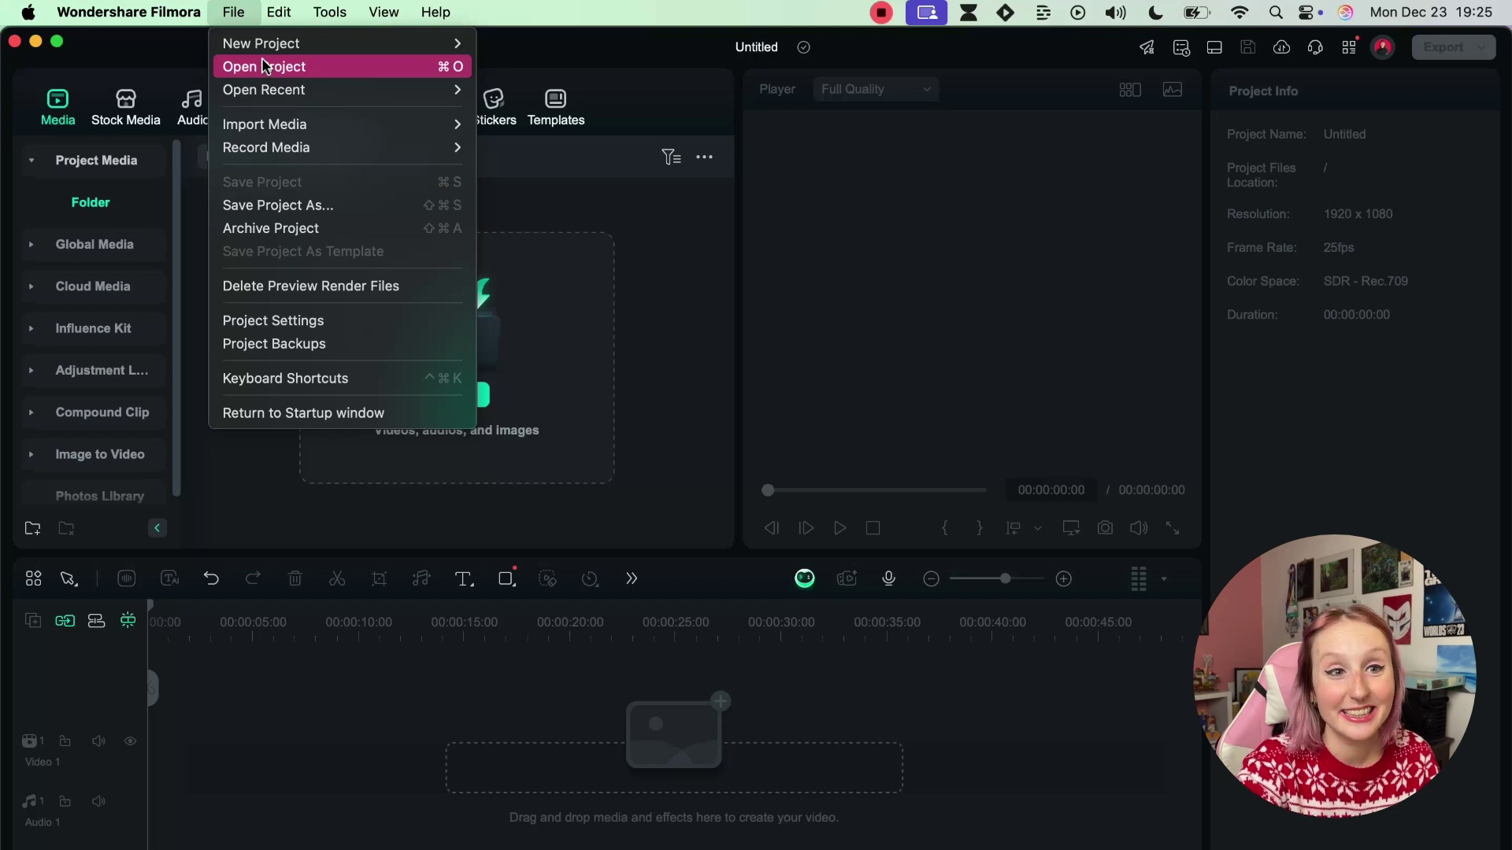
- Look through the File and Edit menus, then view the Tools menu's Video, Audio, Speech To Text, Speed options
mouse_move(270, 87)
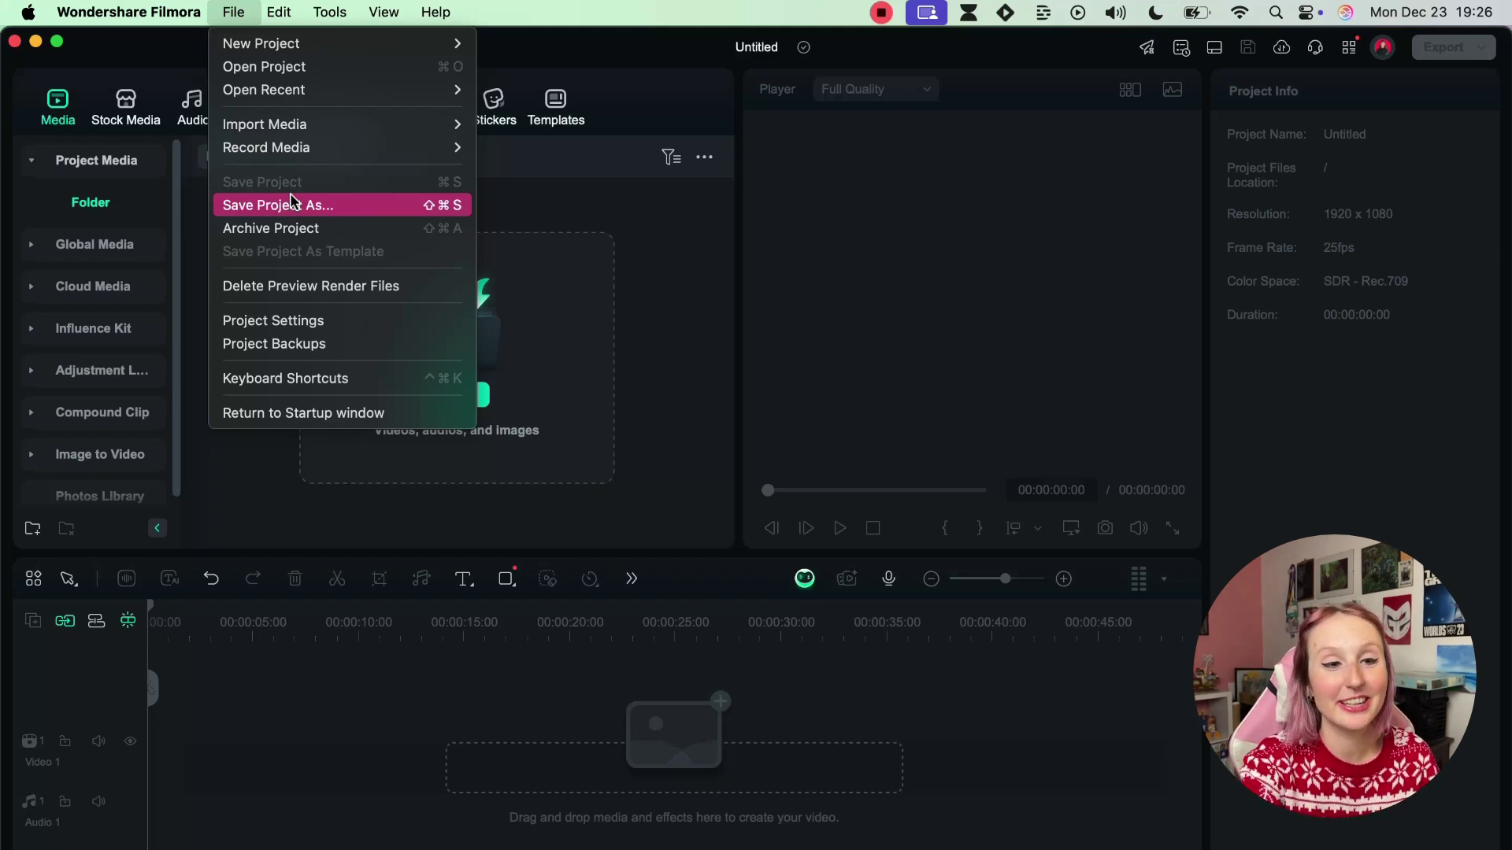
mouse_move(280, 12)
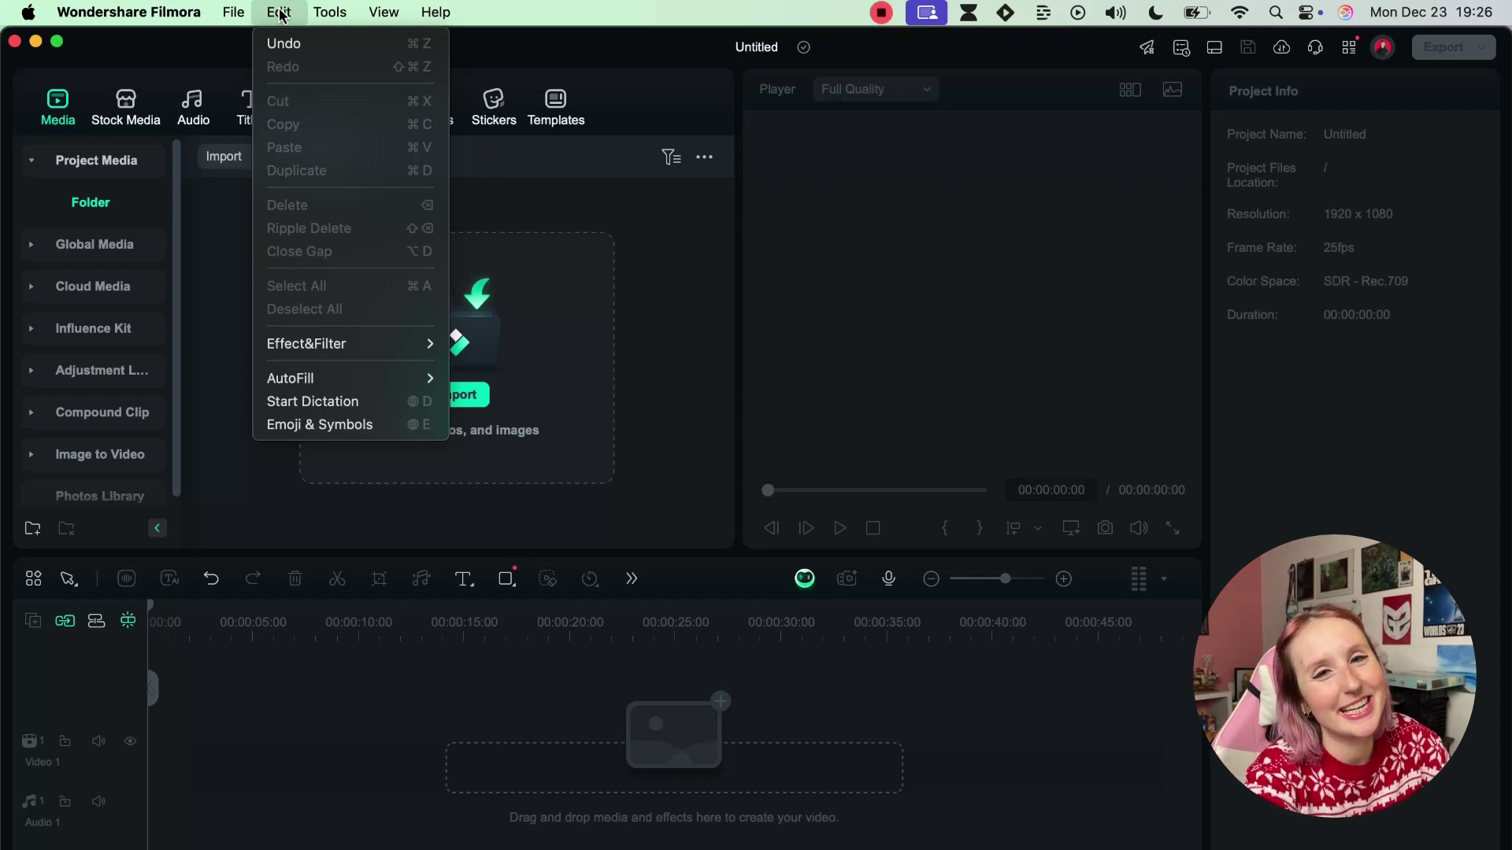
mouse_move(330, 14)
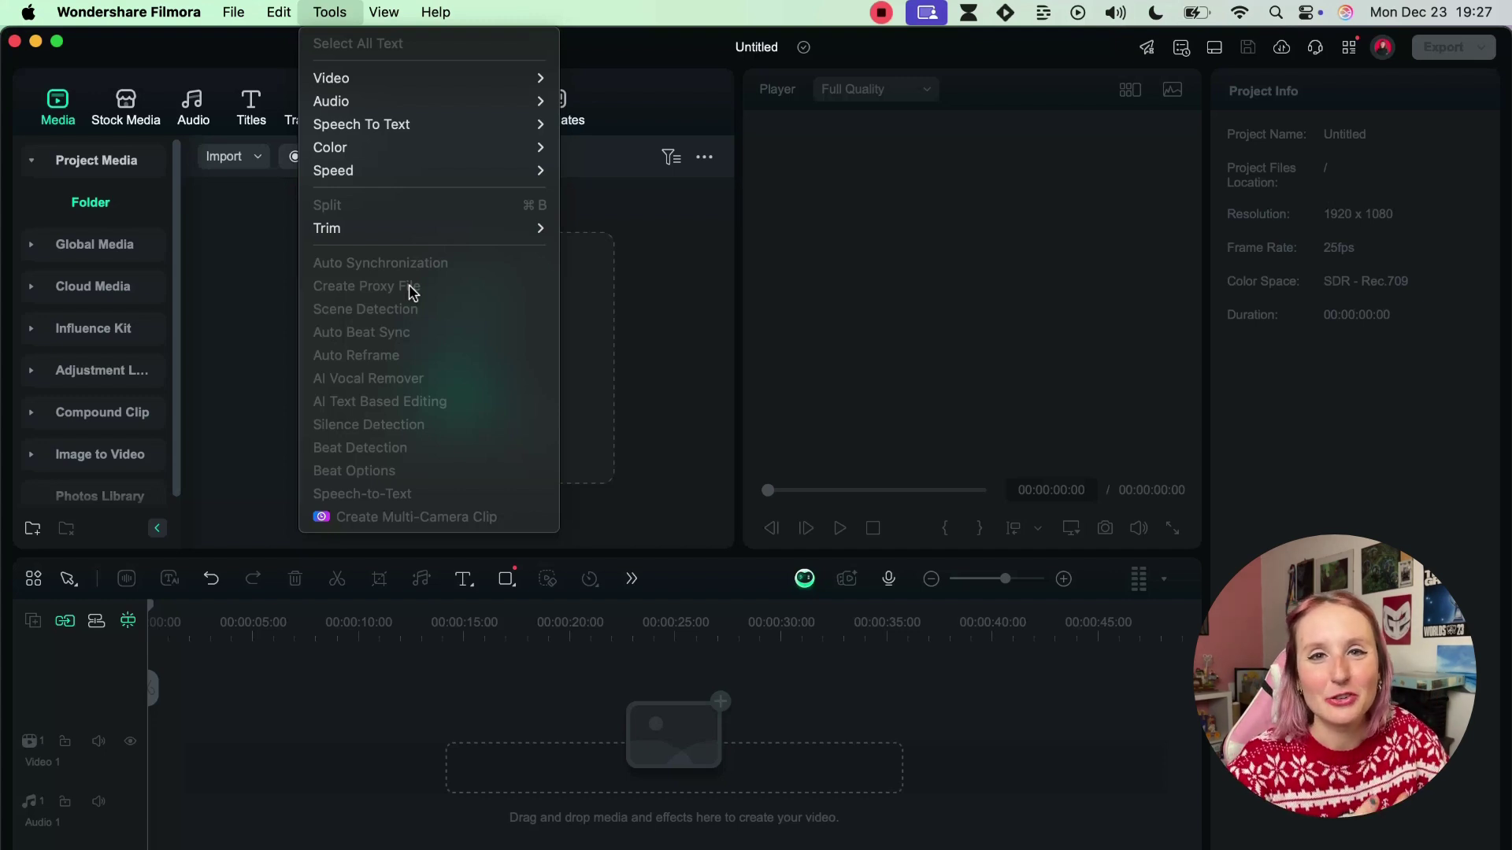
- Set View > Layout Mode to Timeline and close the View menu
mouse_move(381, 9)
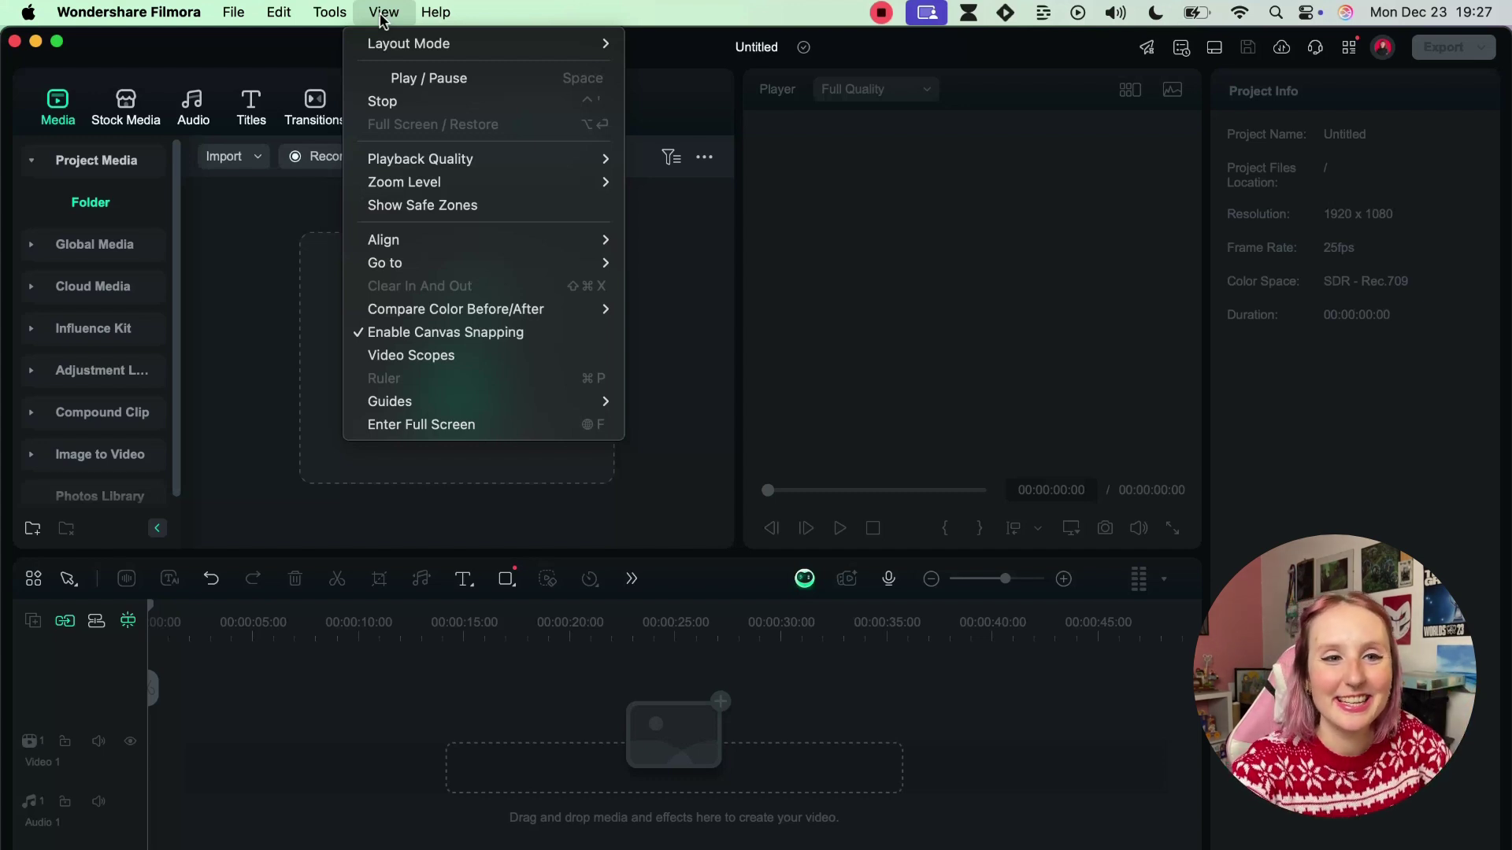
mouse_move(390, 43)
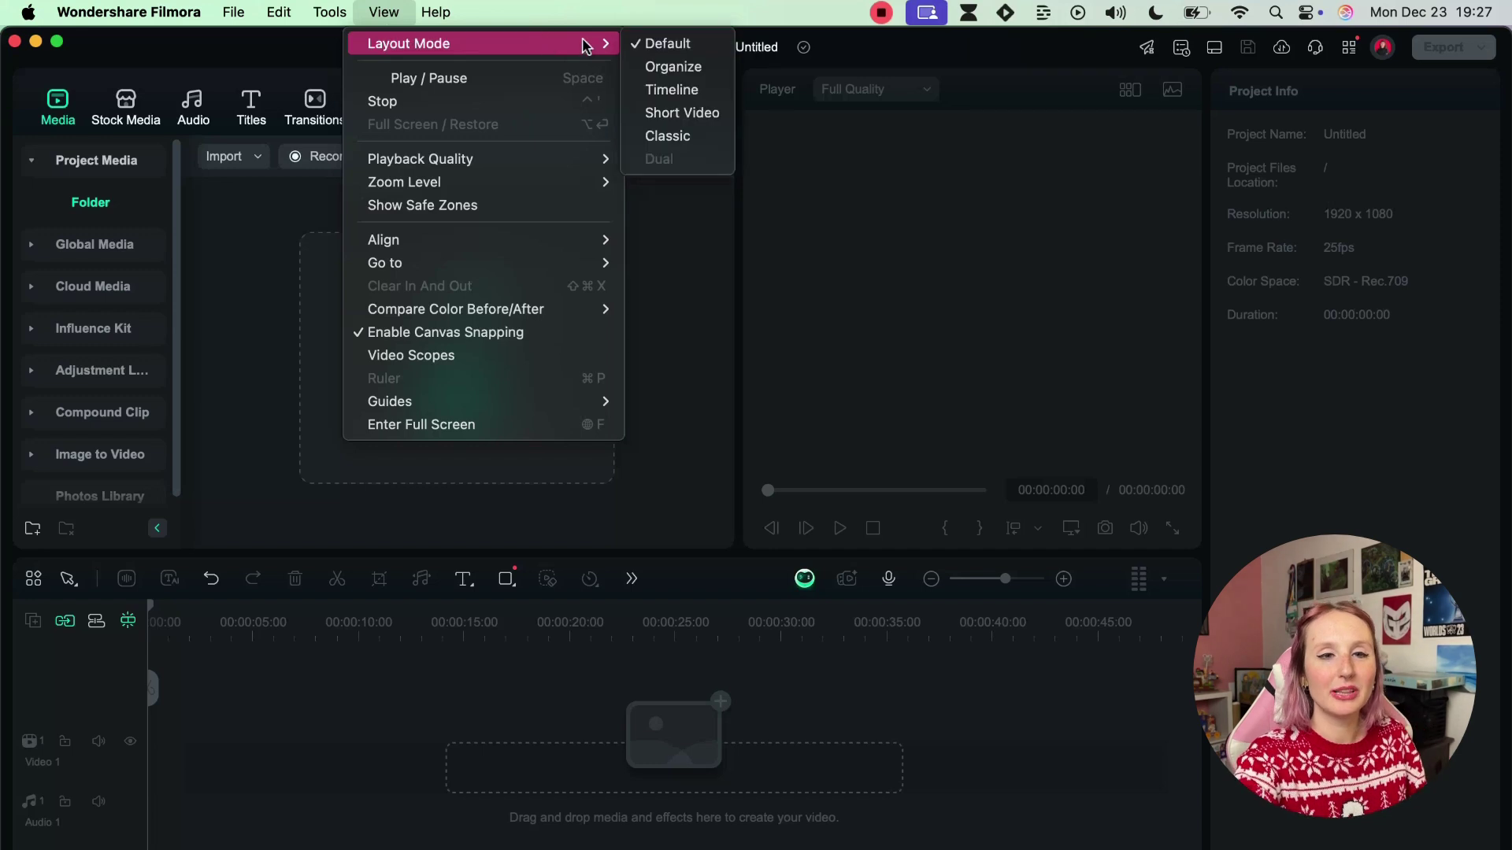
left_click(672, 89)
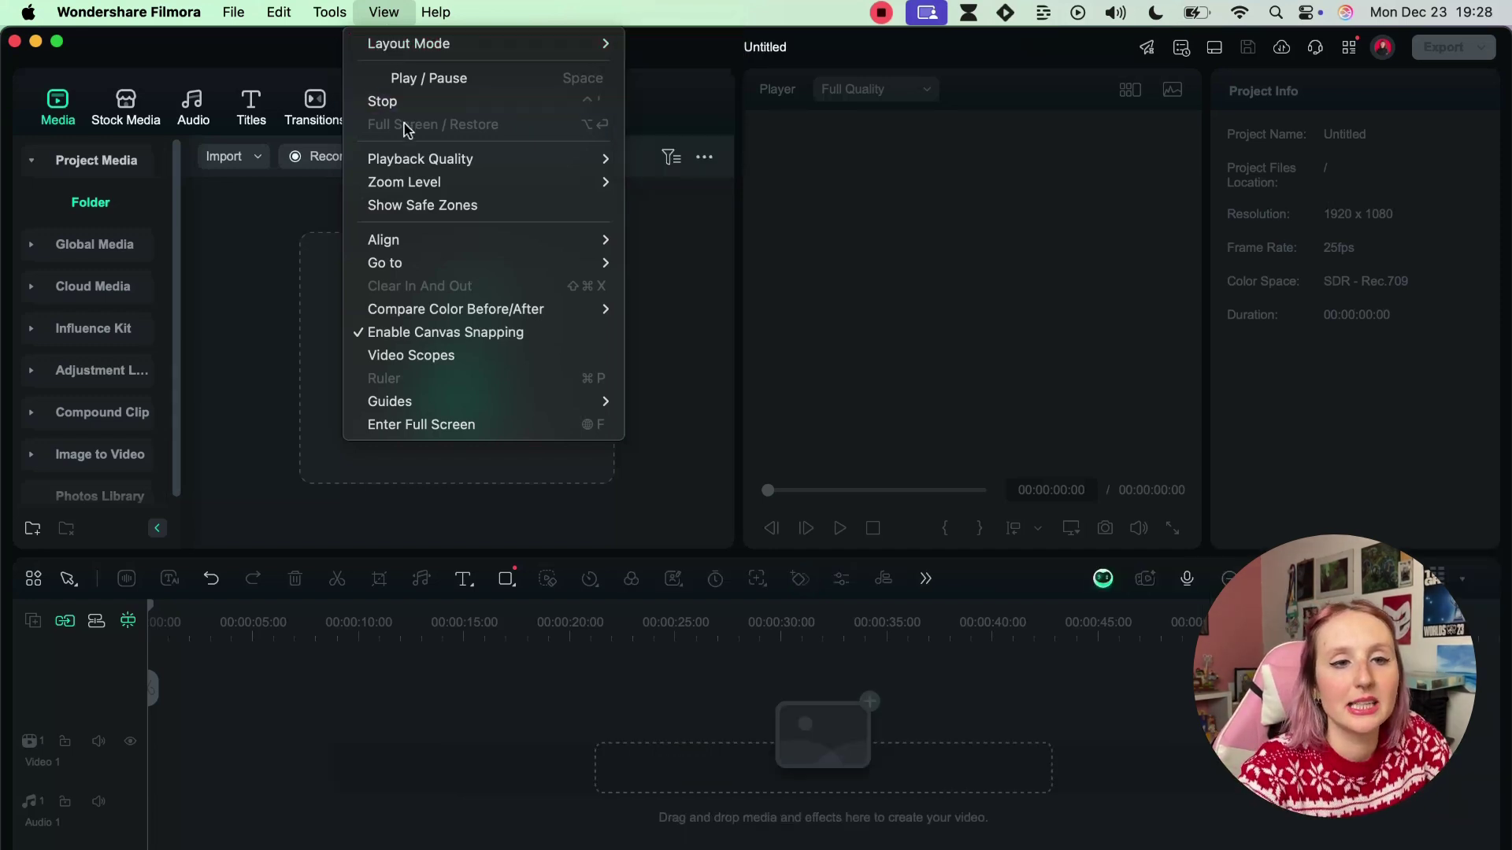
mouse_move(407, 153)
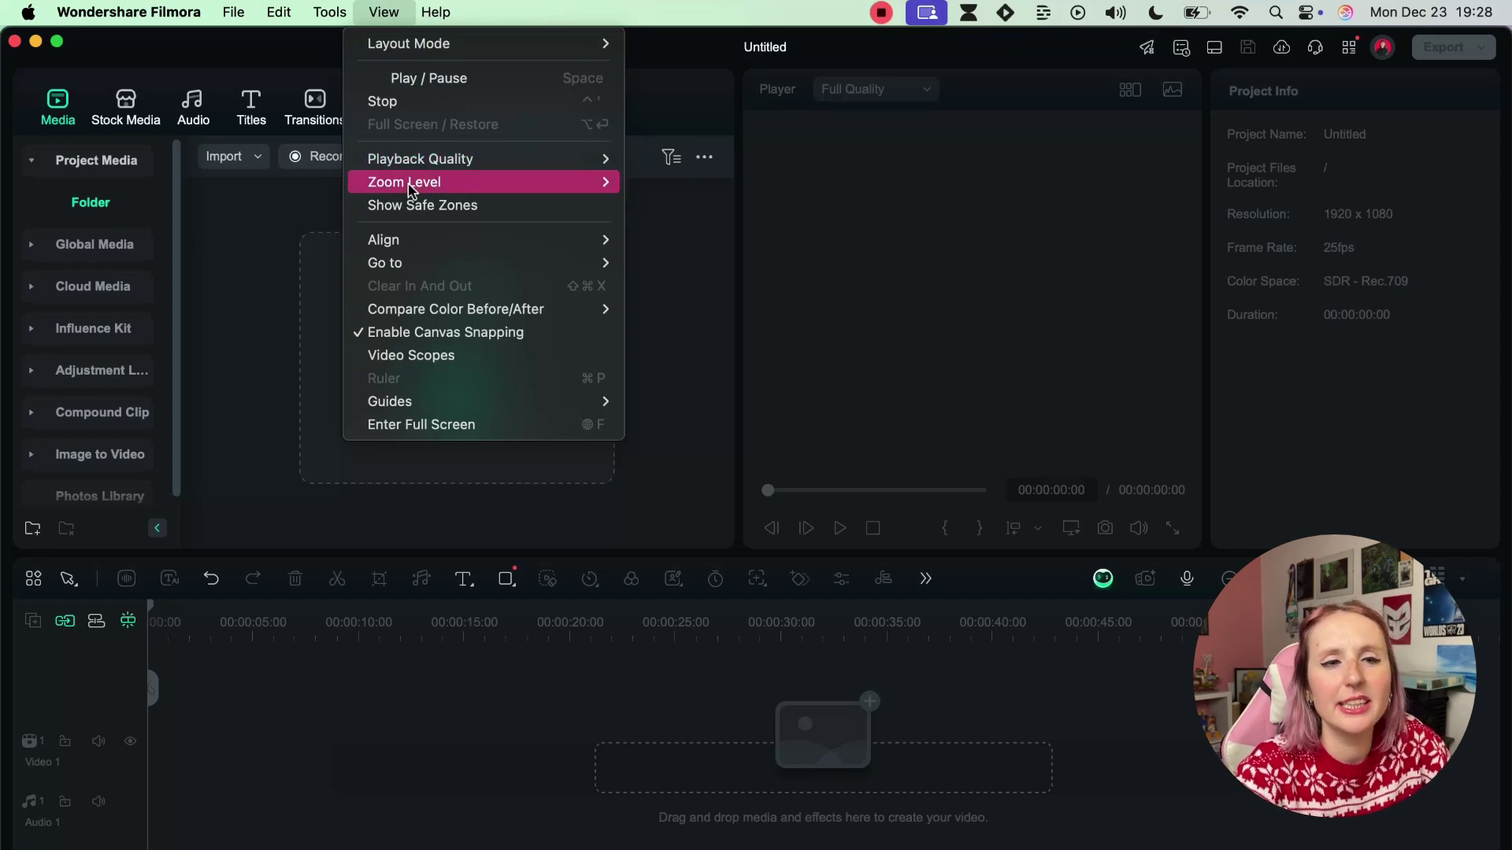
mouse_move(409, 183)
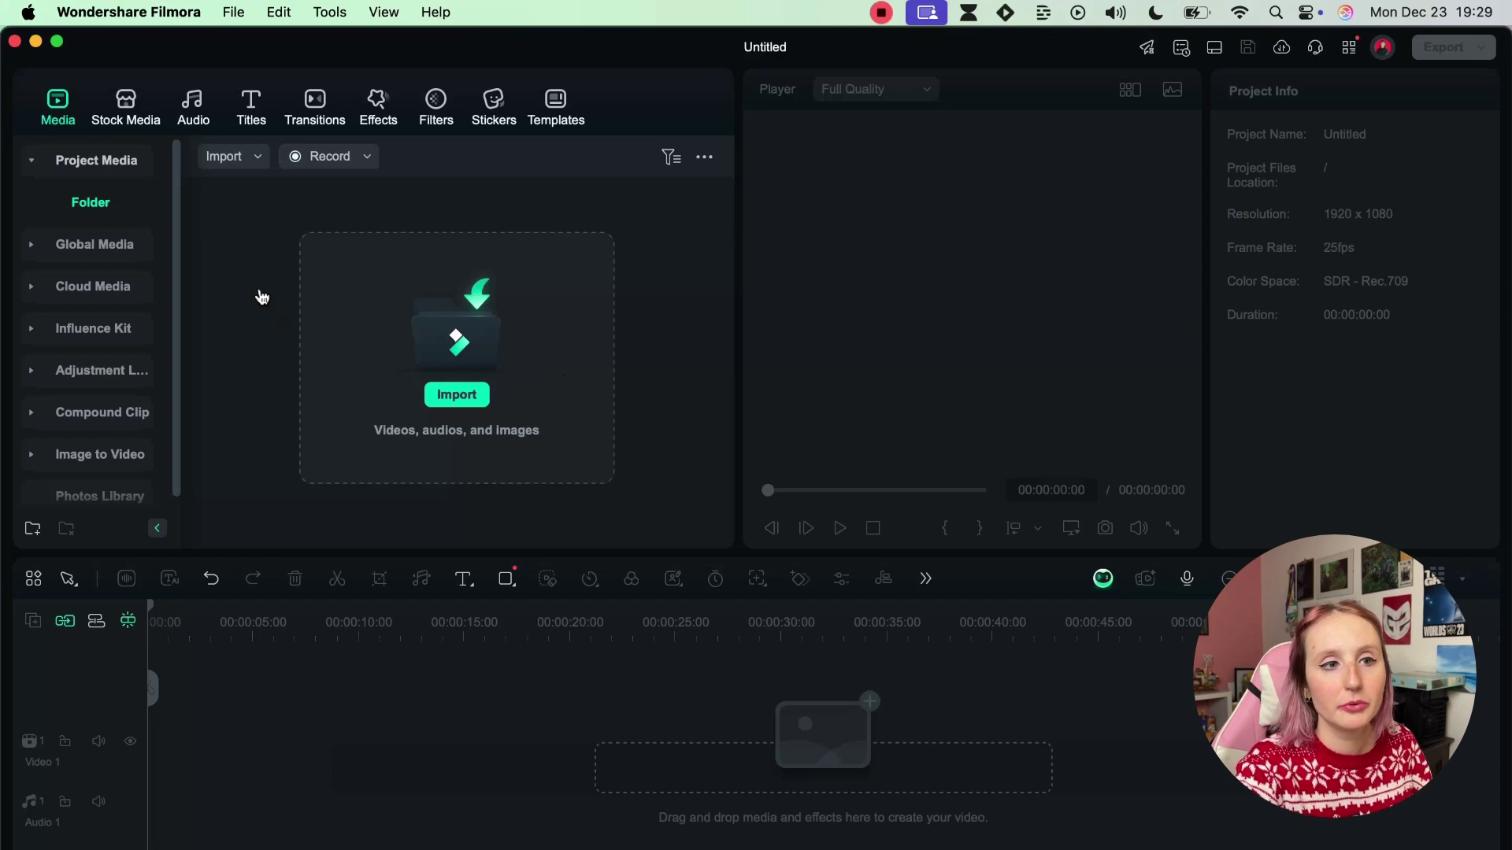
- Switch from the project's media to the Stock Media library and scroll its categories
left_click(69, 167)
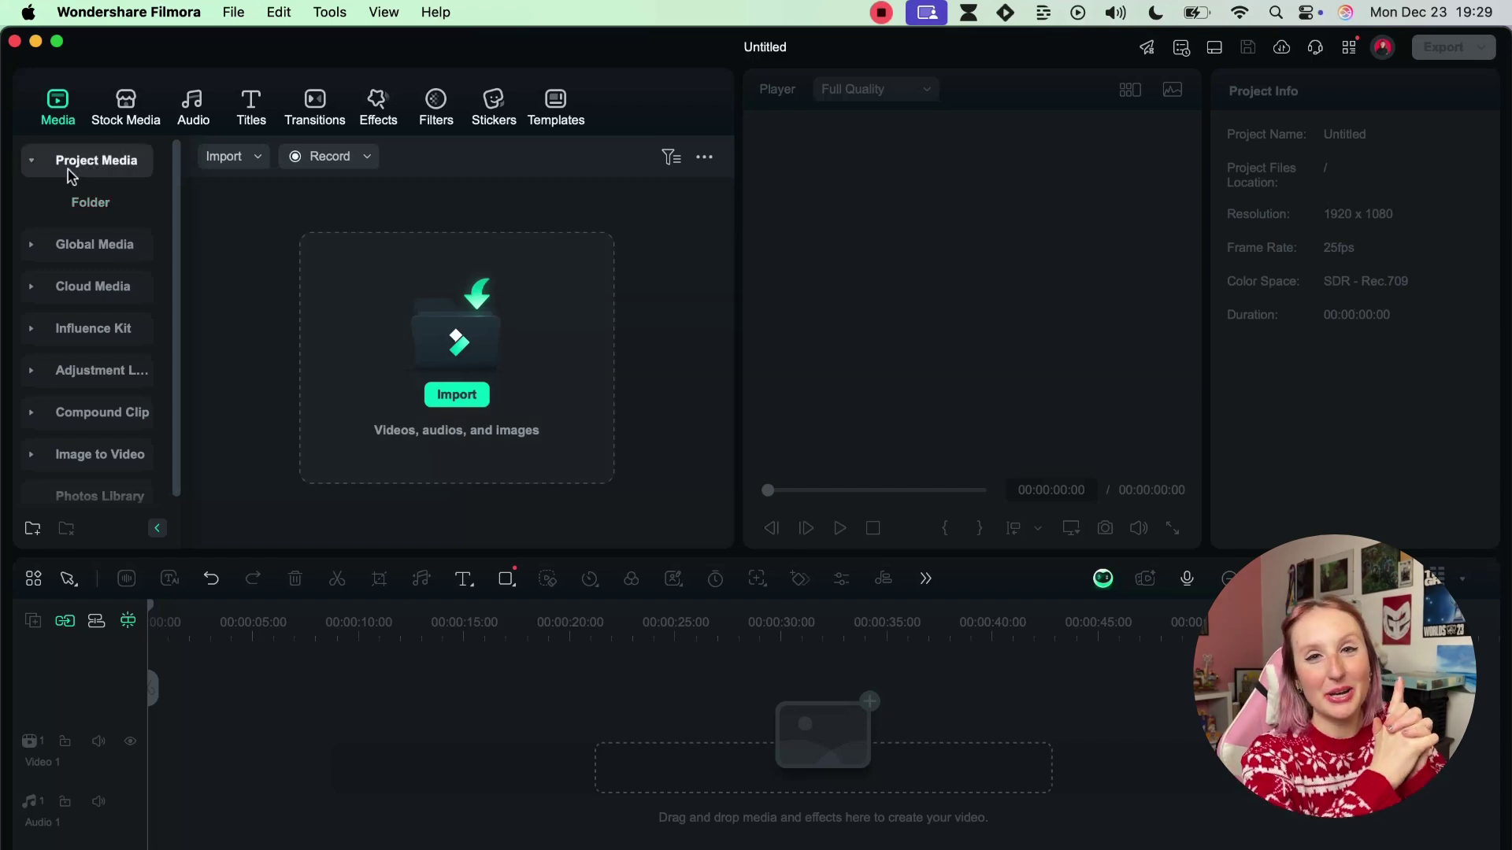
left_click(124, 109)
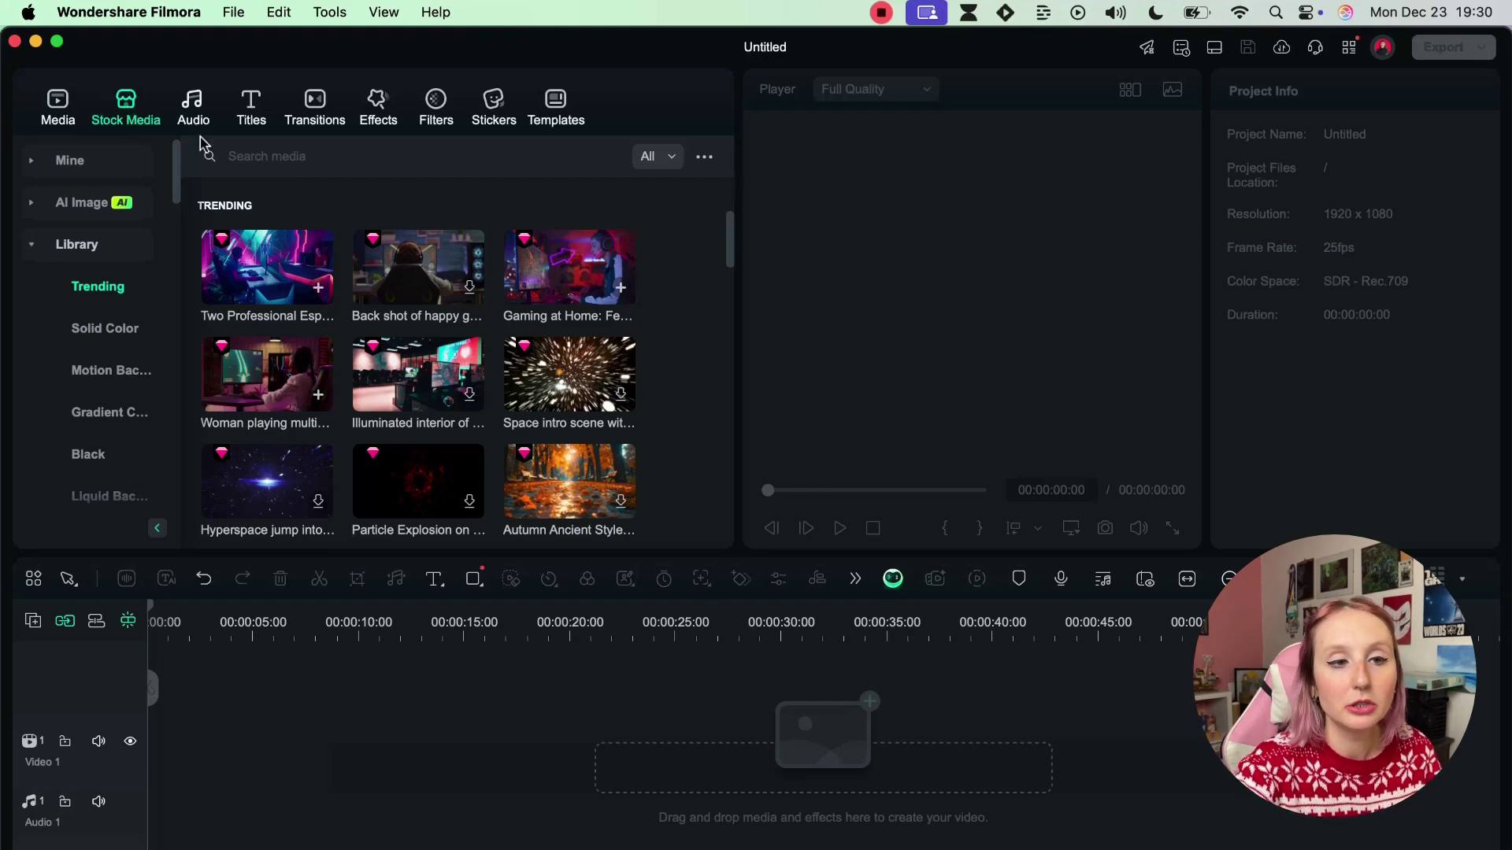
scroll(557, 473, "down", 10)
scroll(557, 473, "down", 12)
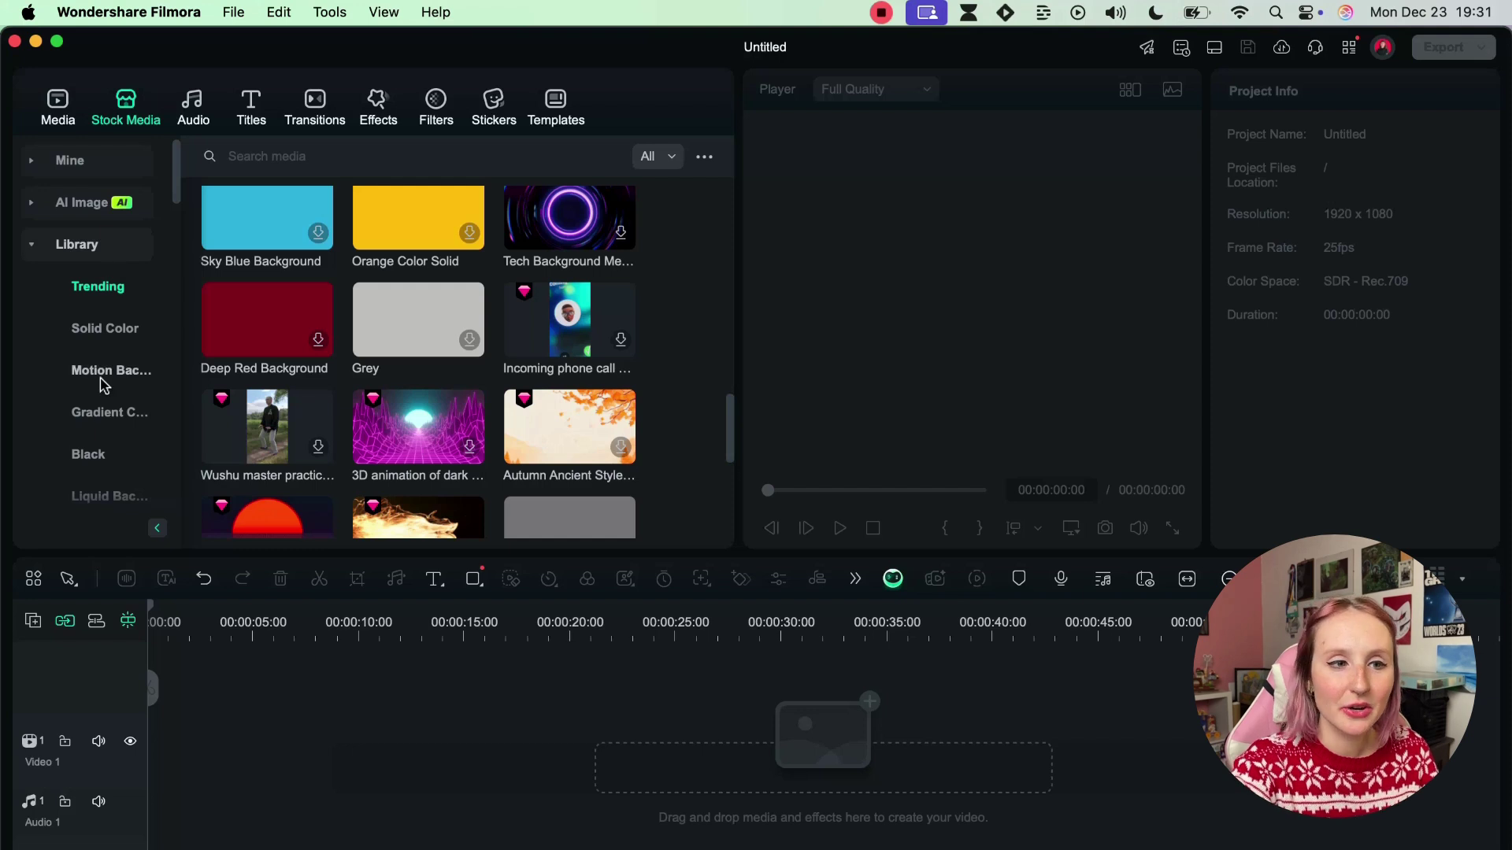
scroll(101, 381, "down", 3)
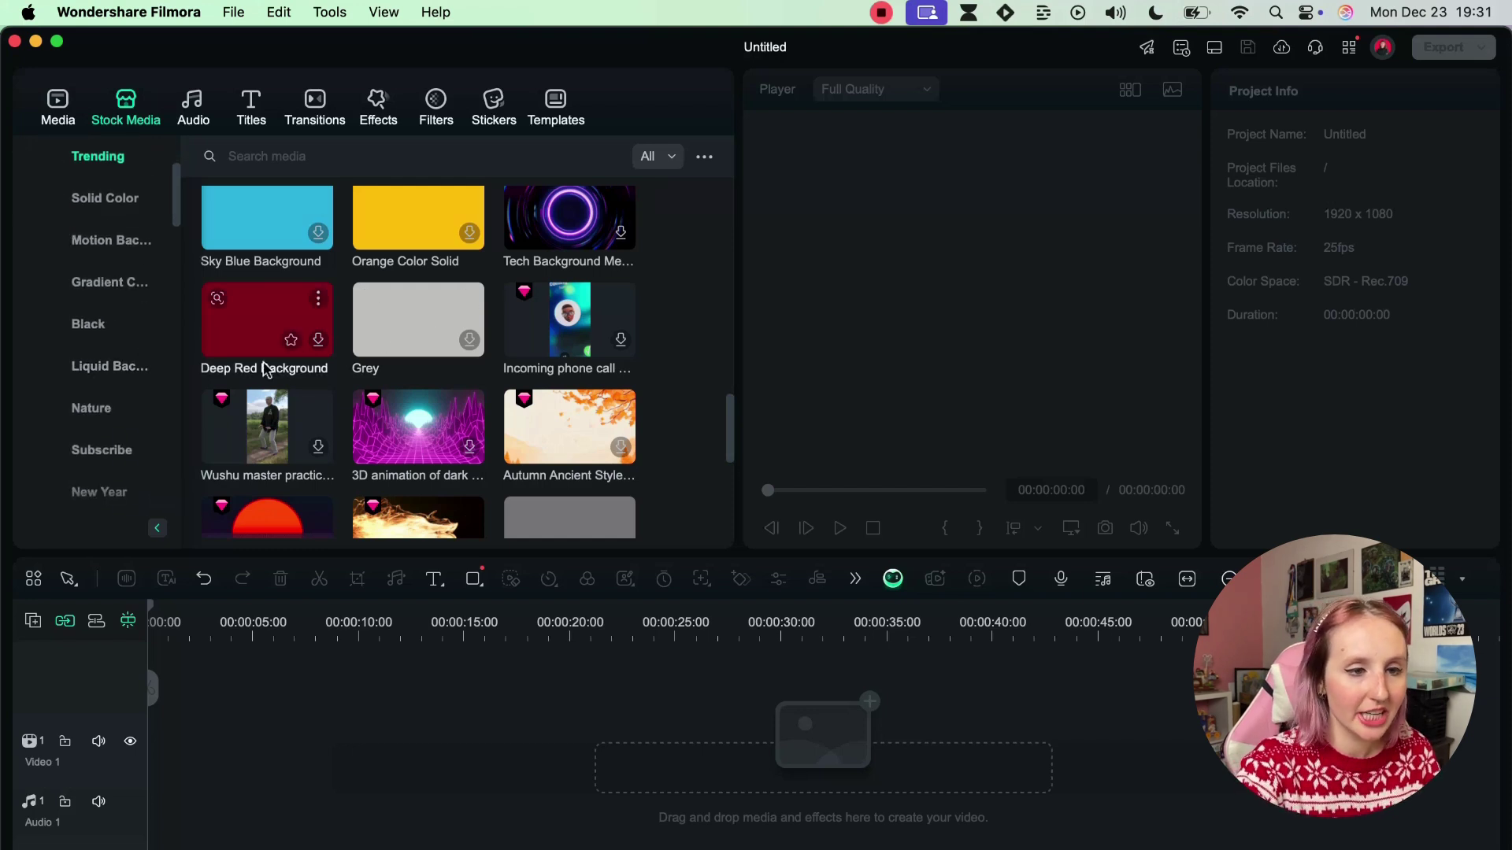
- Browse the Nature, Subscribe and Game stock clips, then go to the Audio library's Trending music
left_click(93, 408)
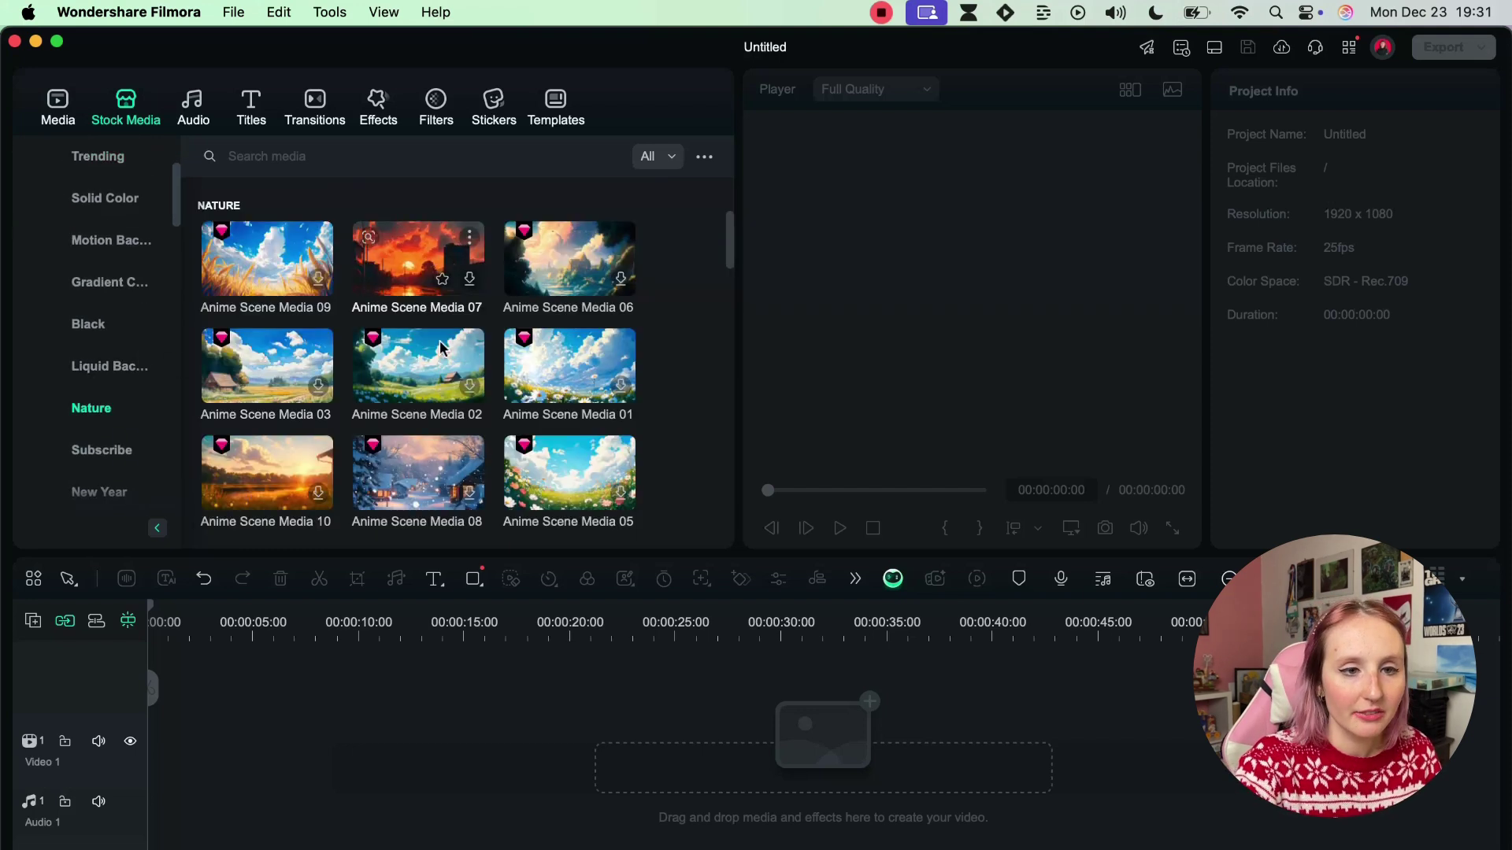
scroll(111, 417, "down", 3)
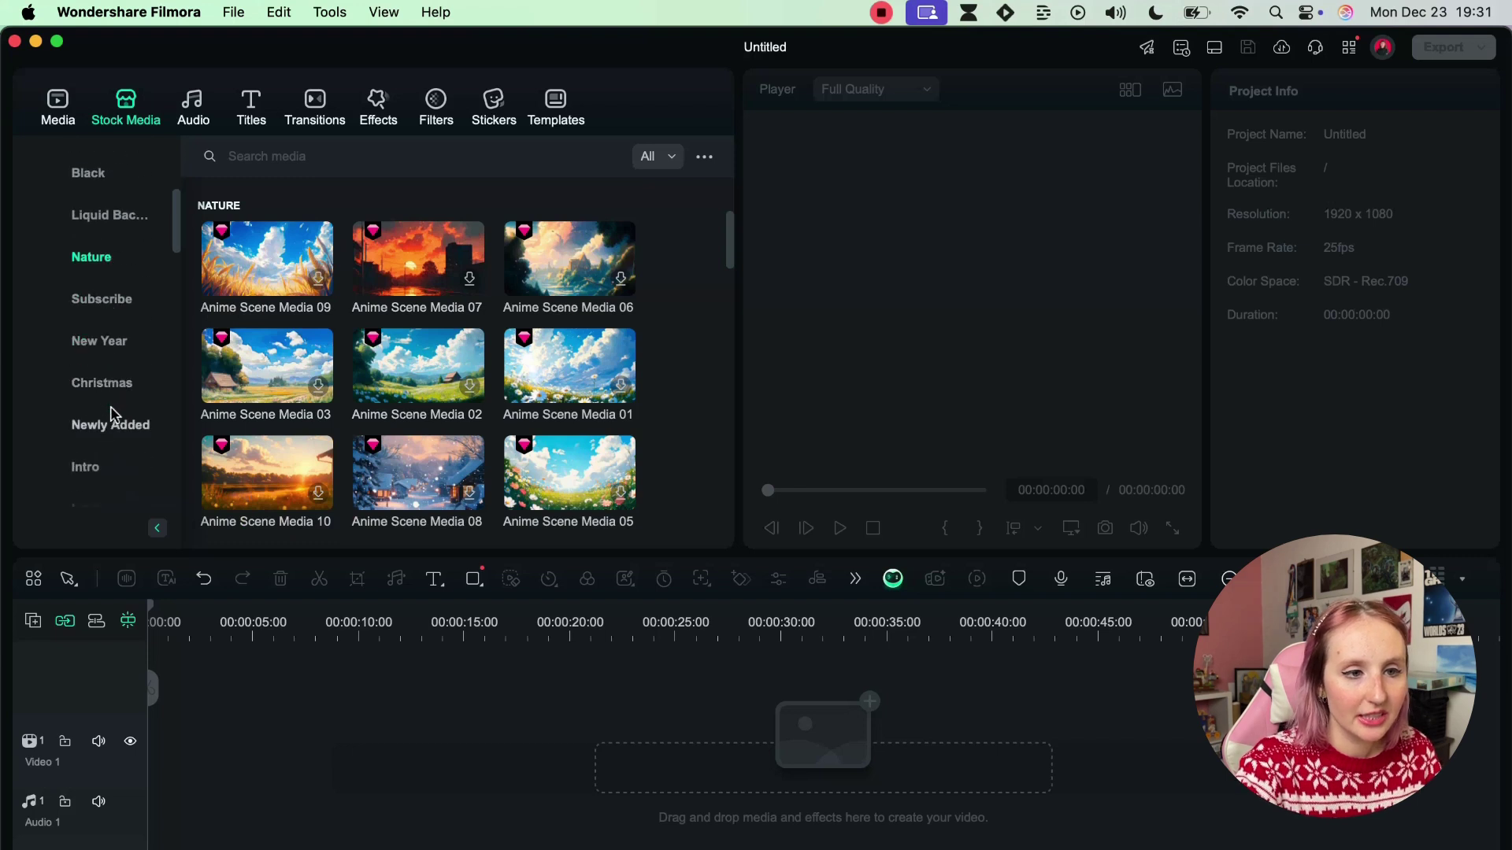
left_click(110, 297)
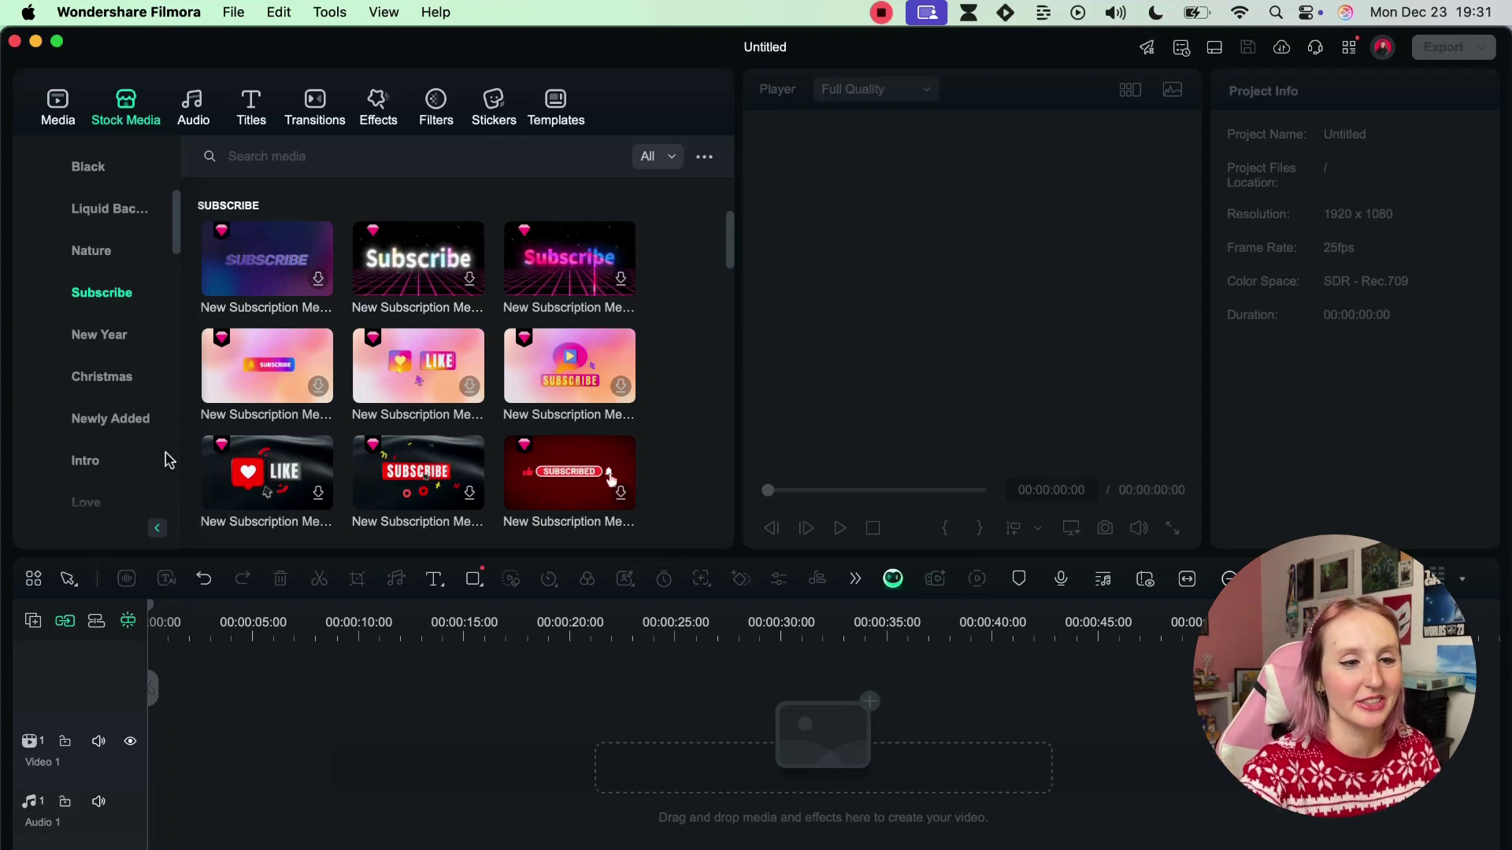
scroll(158, 448, "down", 5)
left_click(89, 482)
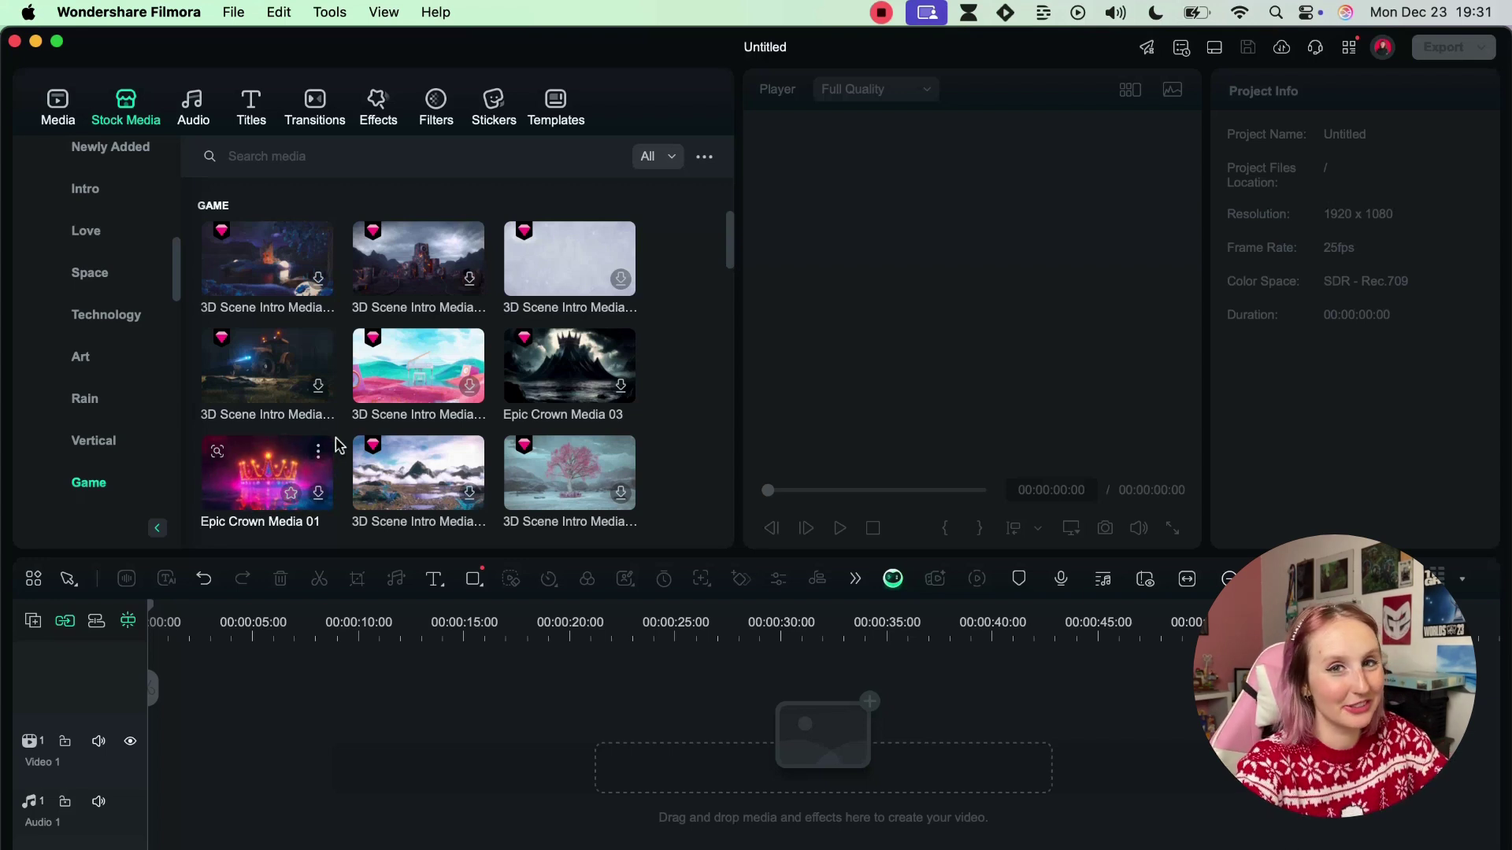
left_click(194, 109)
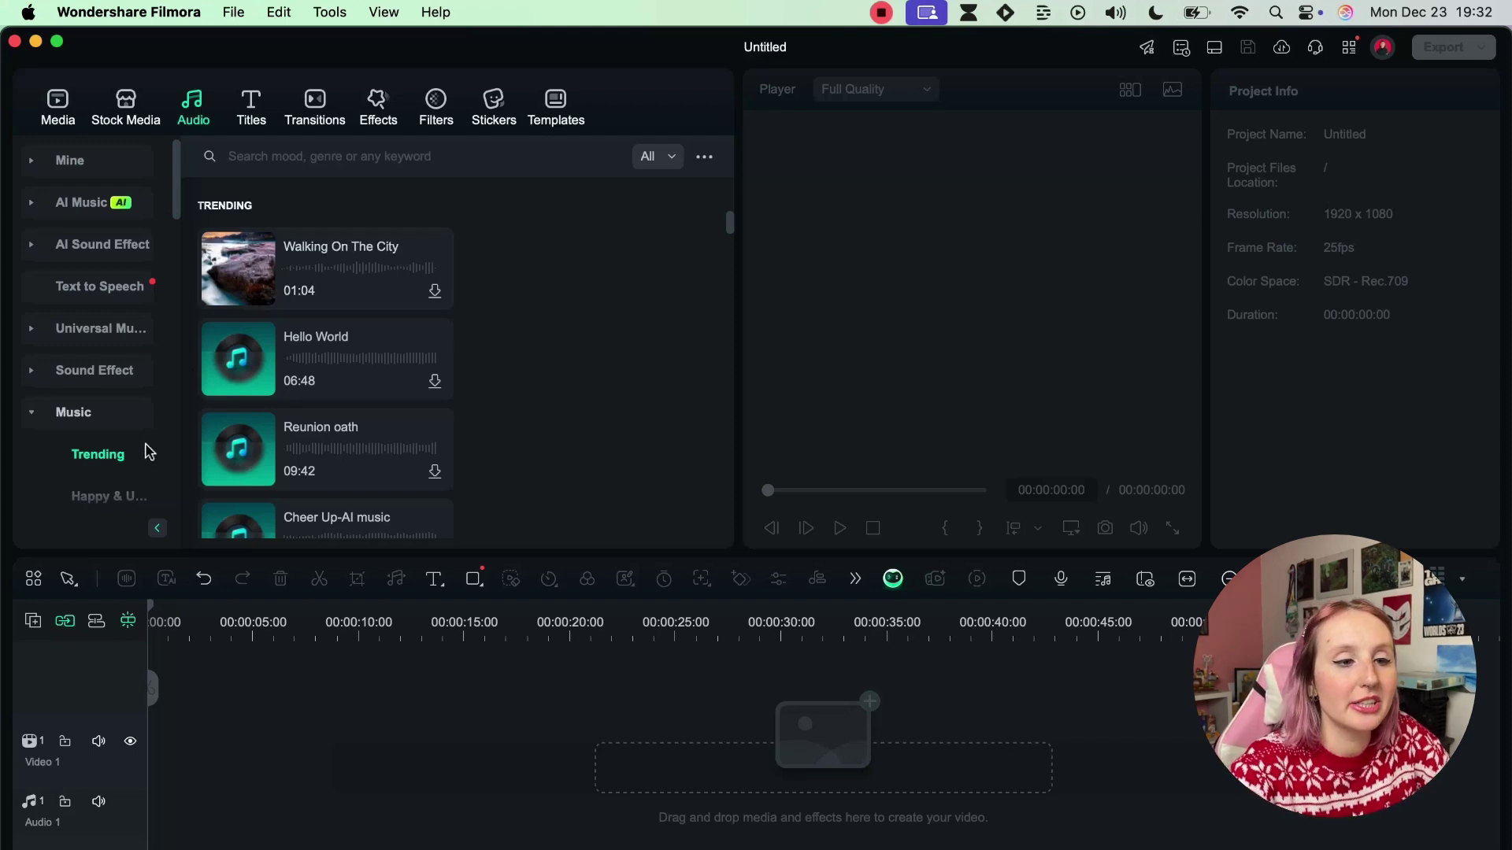
- Browse Vlog and Cinematic music, then search the Audio library for 'gaming' and scroll the results
scroll(143, 450, "down", 4)
scroll(145, 453, "down", 2)
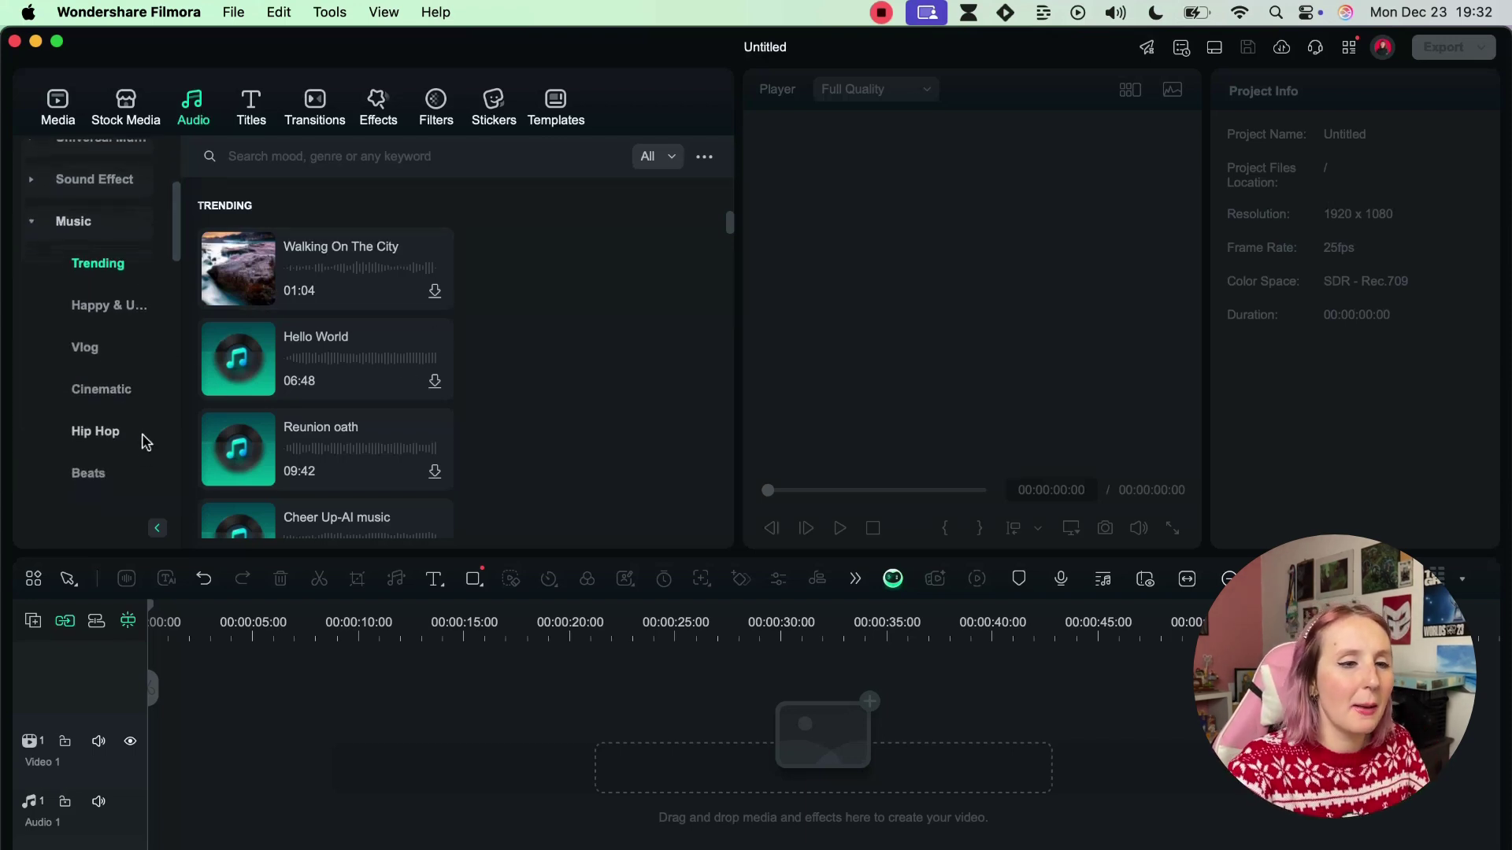
left_click(102, 360)
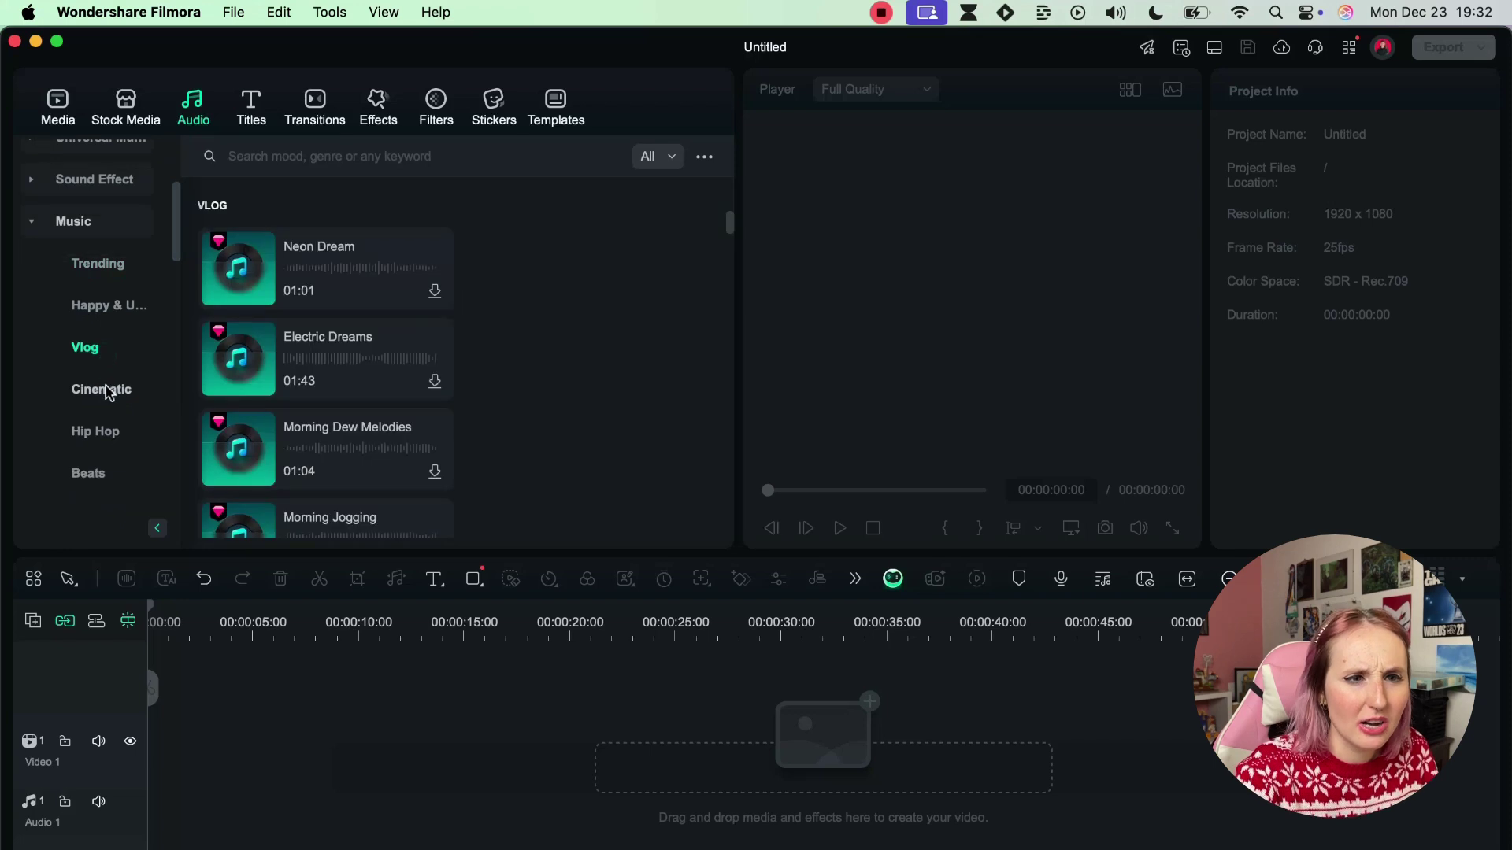
left_click(105, 390)
left_click(248, 159)
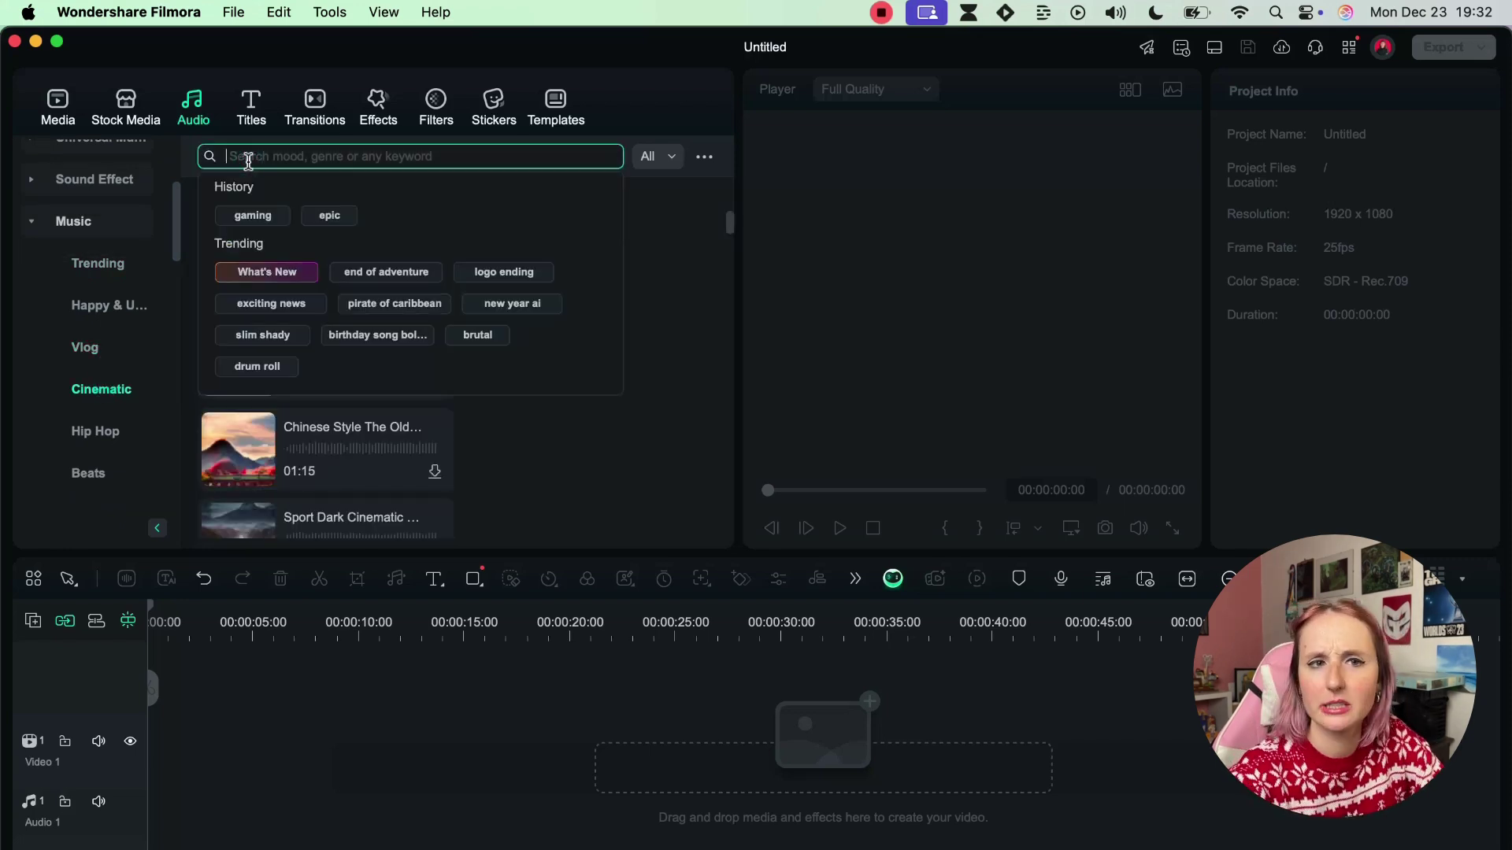
left_click(252, 215)
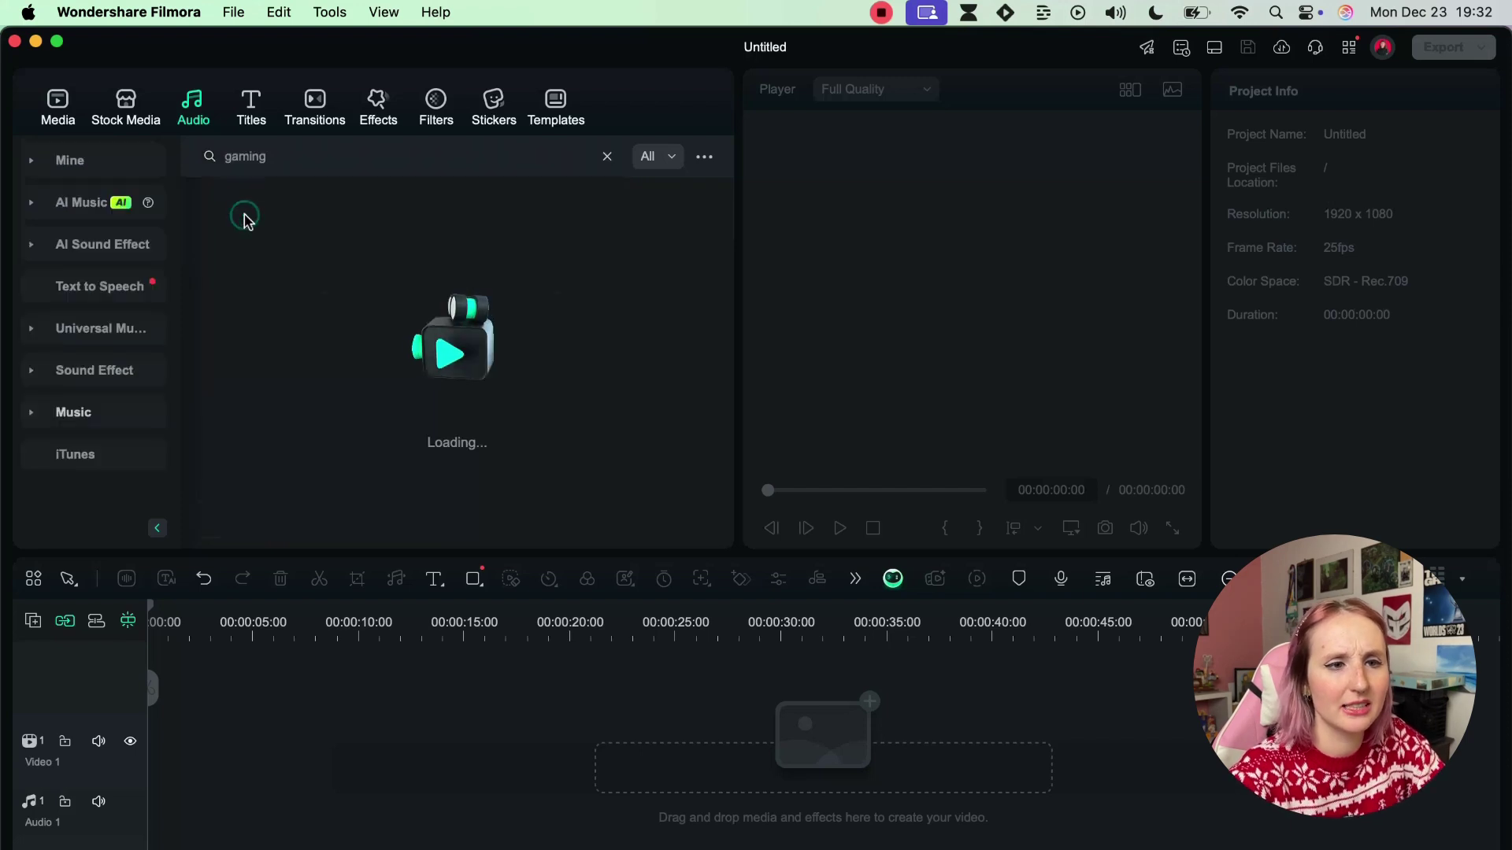
scroll(273, 382, "down", 5)
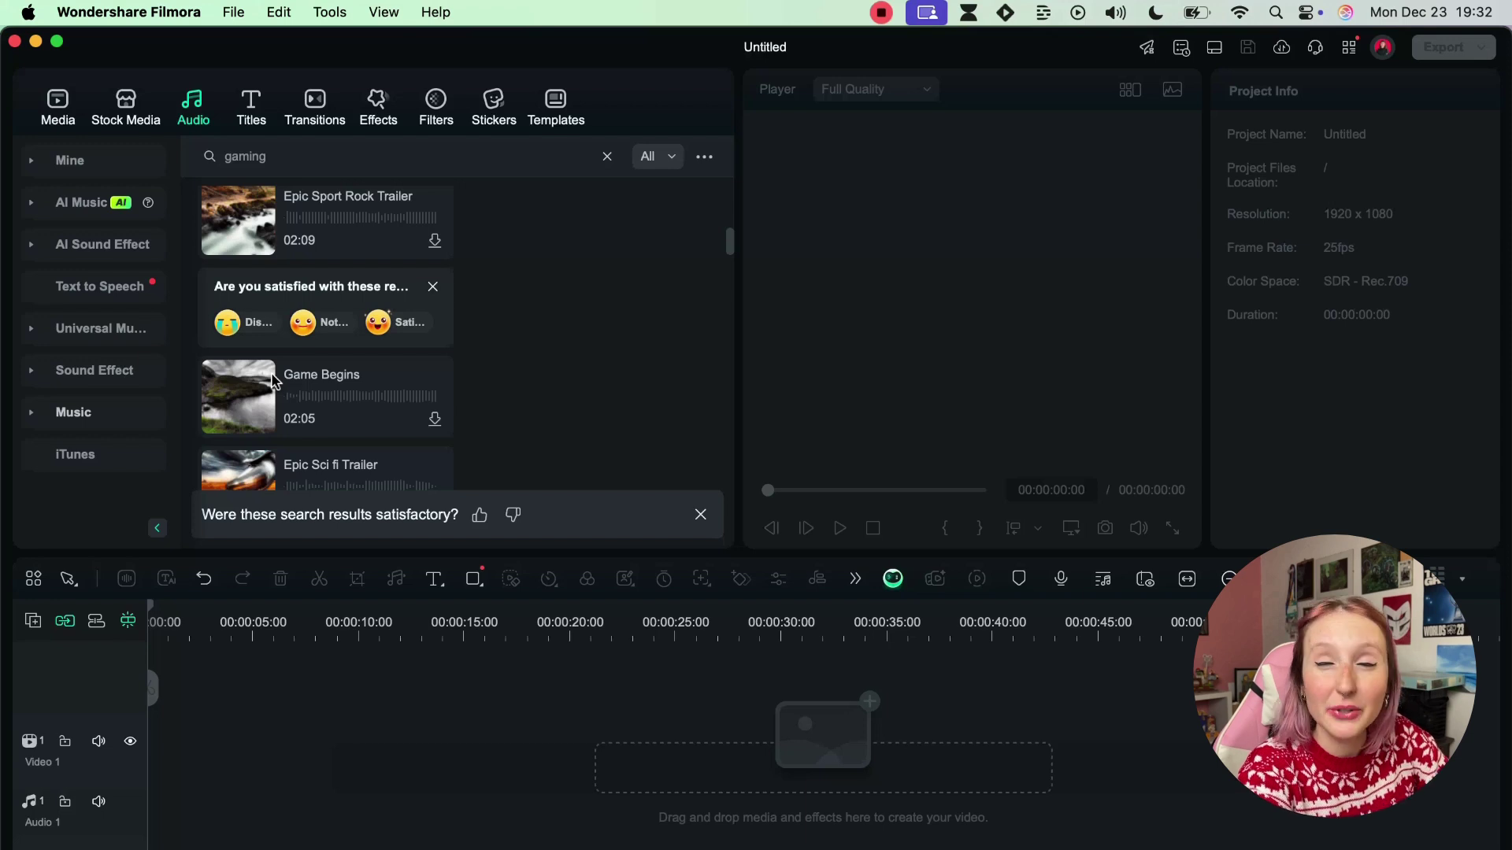
- Scroll the Titles presets and select AI Captions, showing Speech to Text and Dynamic Captions
left_click(250, 109)
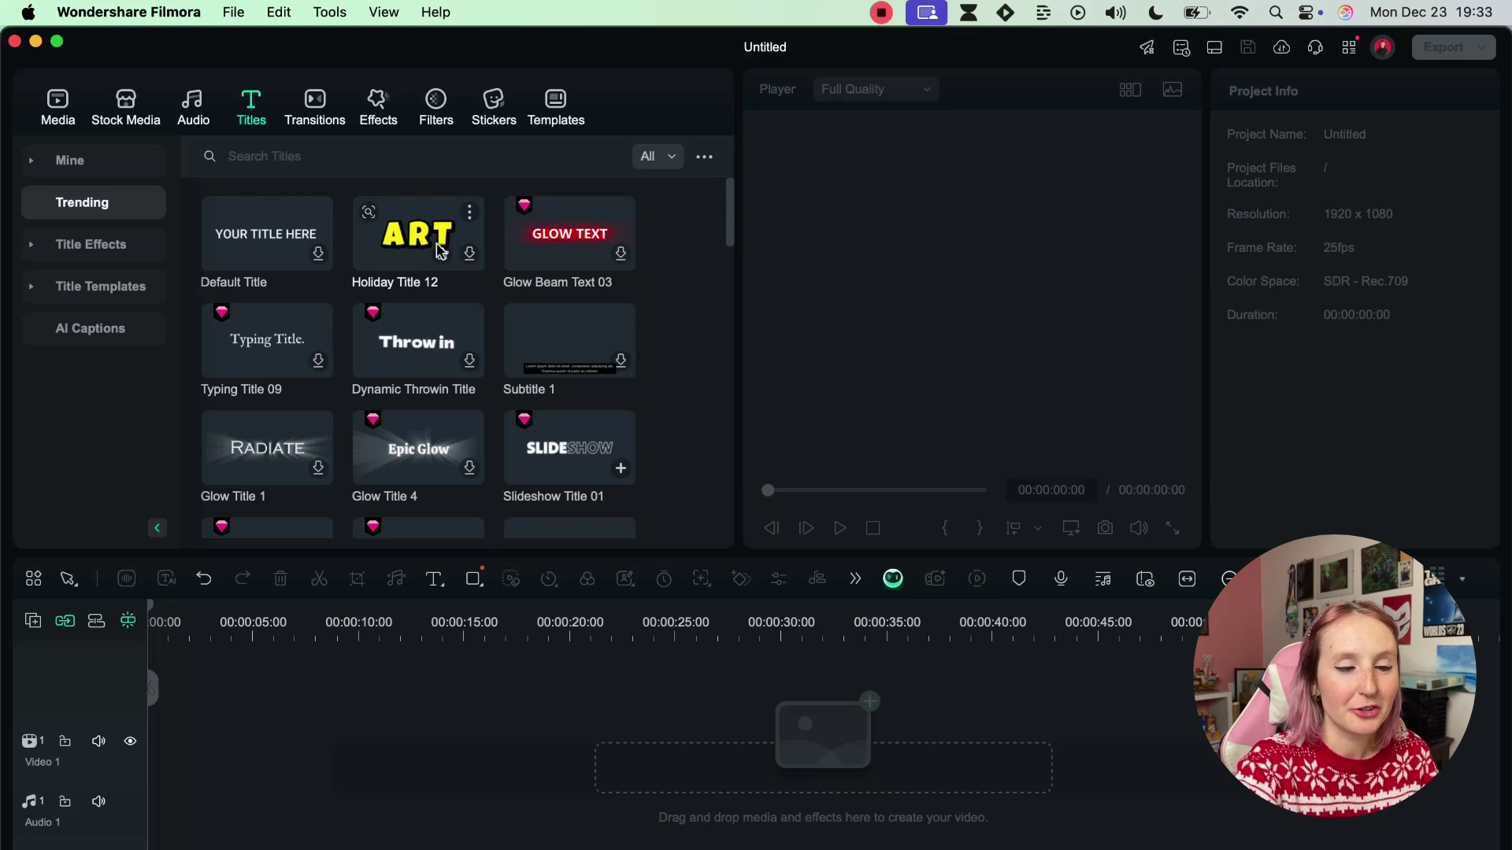
scroll(386, 304, "down", 4)
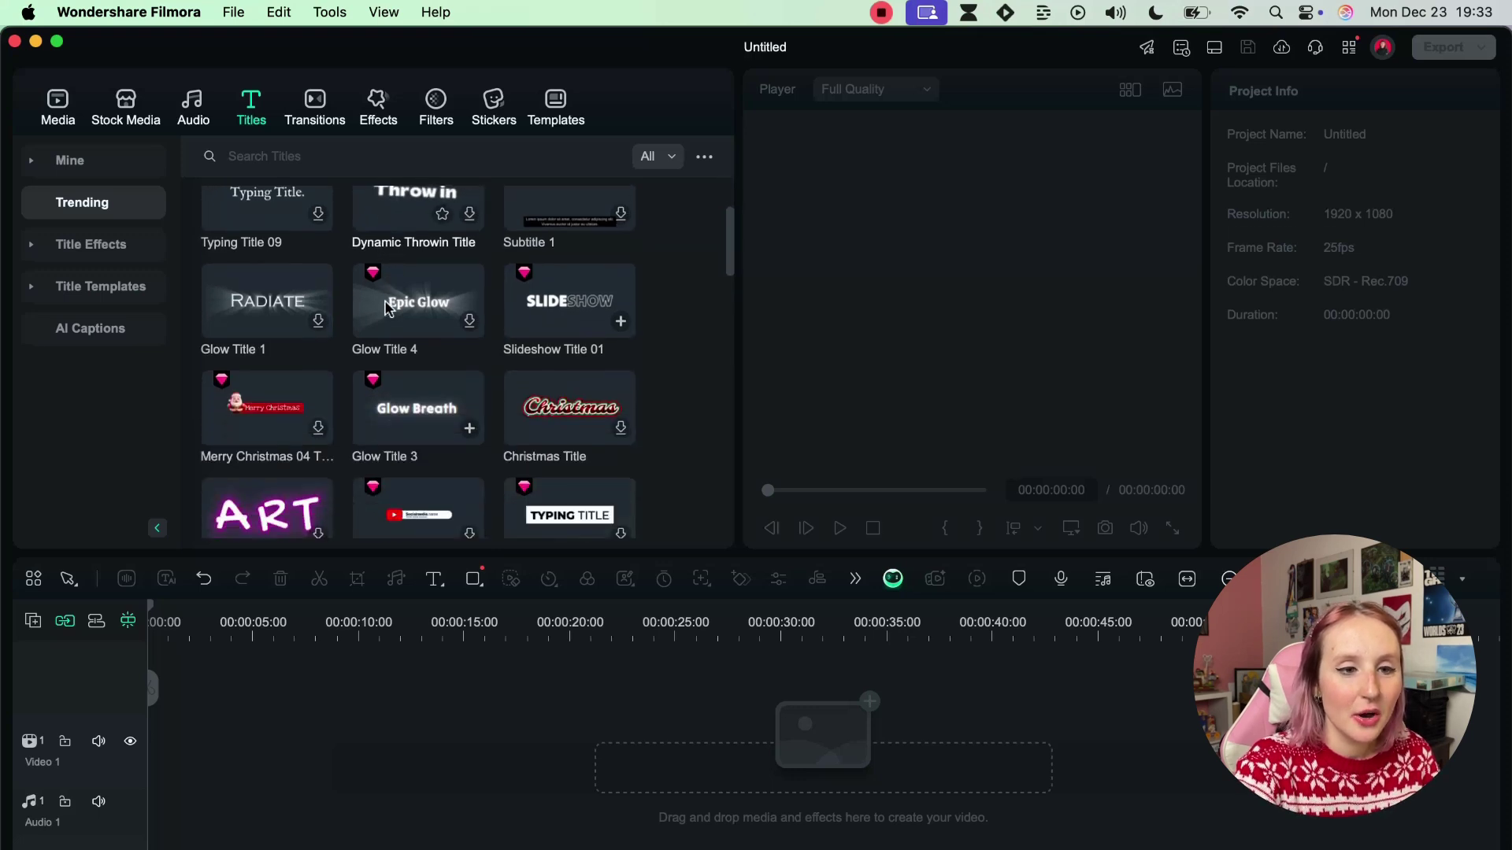
scroll(385, 307, "down", 3)
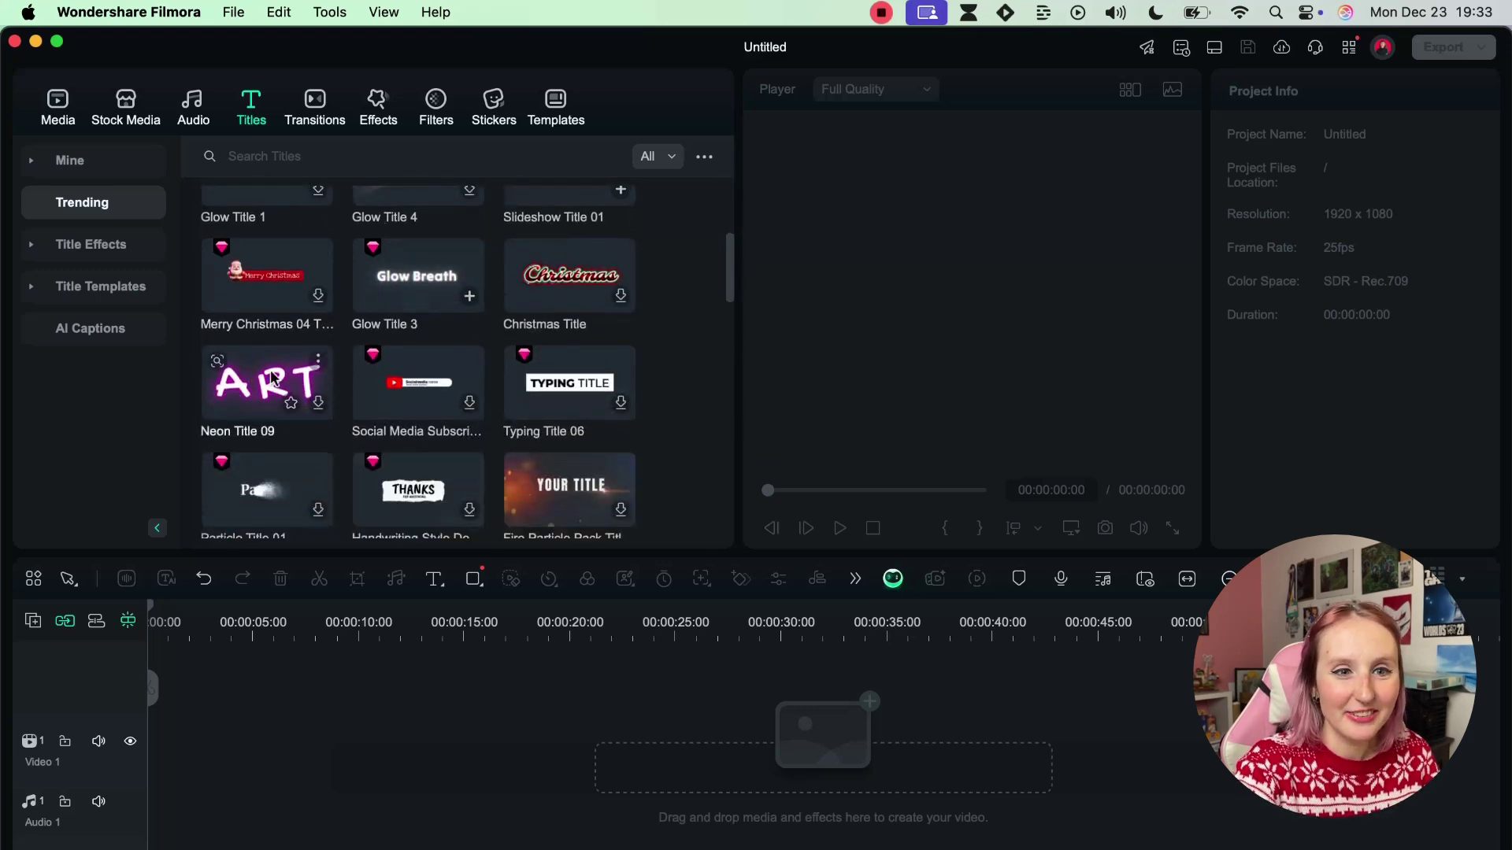
scroll(418, 386, "down", 5)
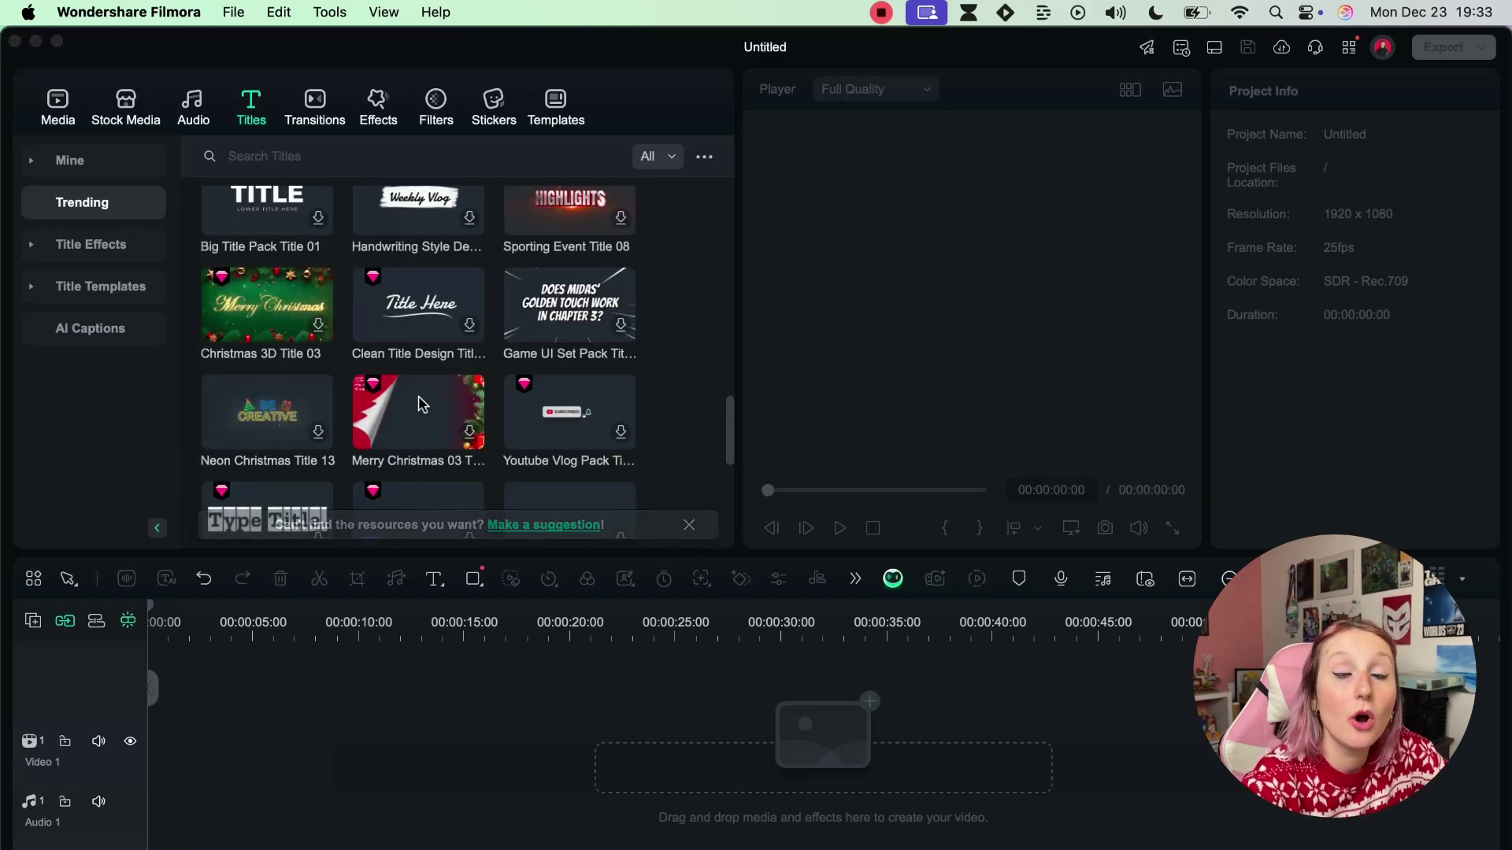
left_click(119, 338)
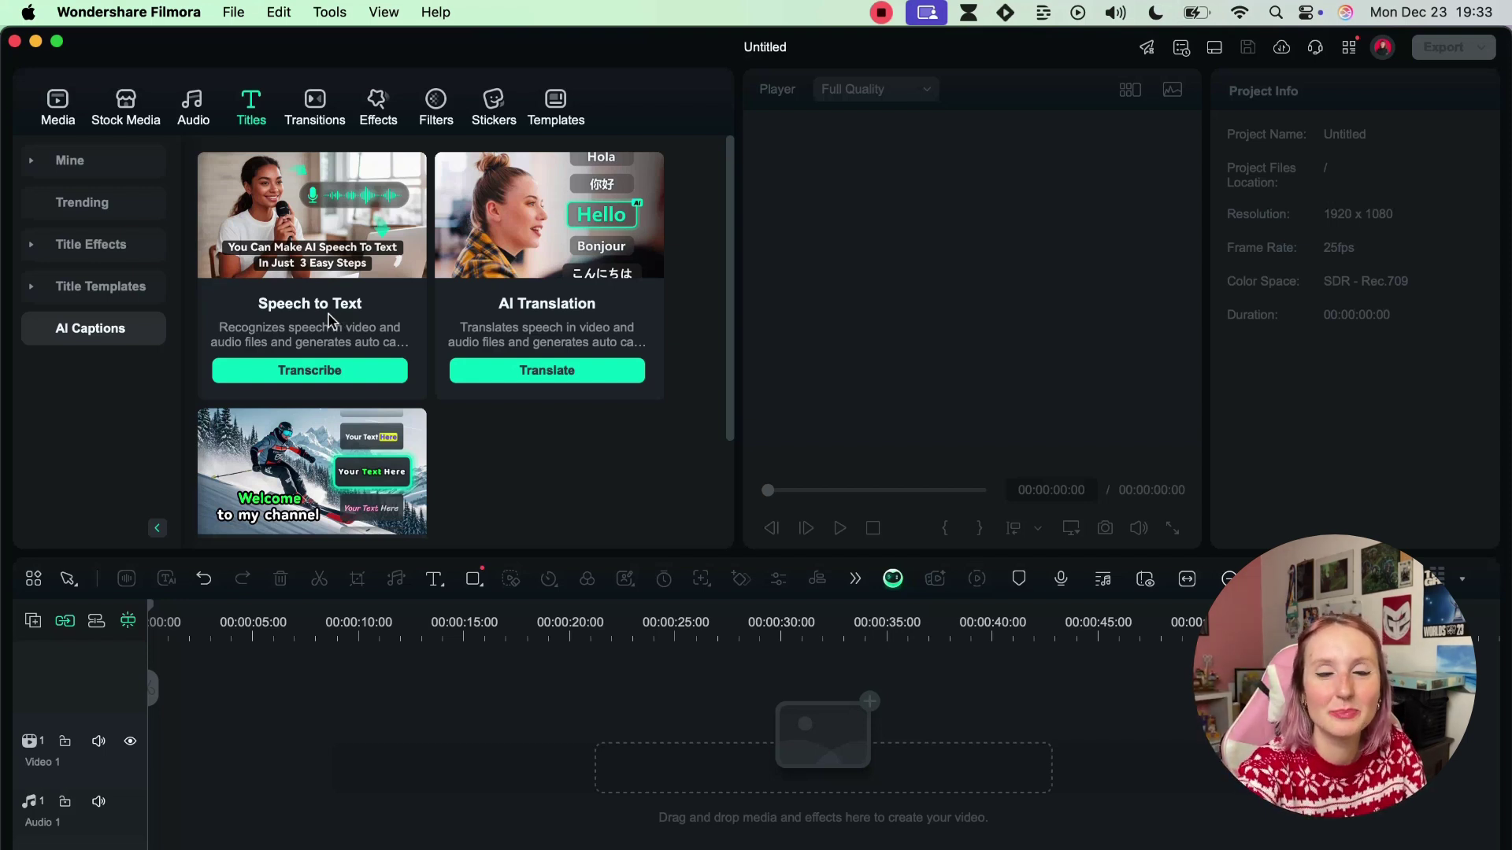
scroll(331, 323, "down", 3)
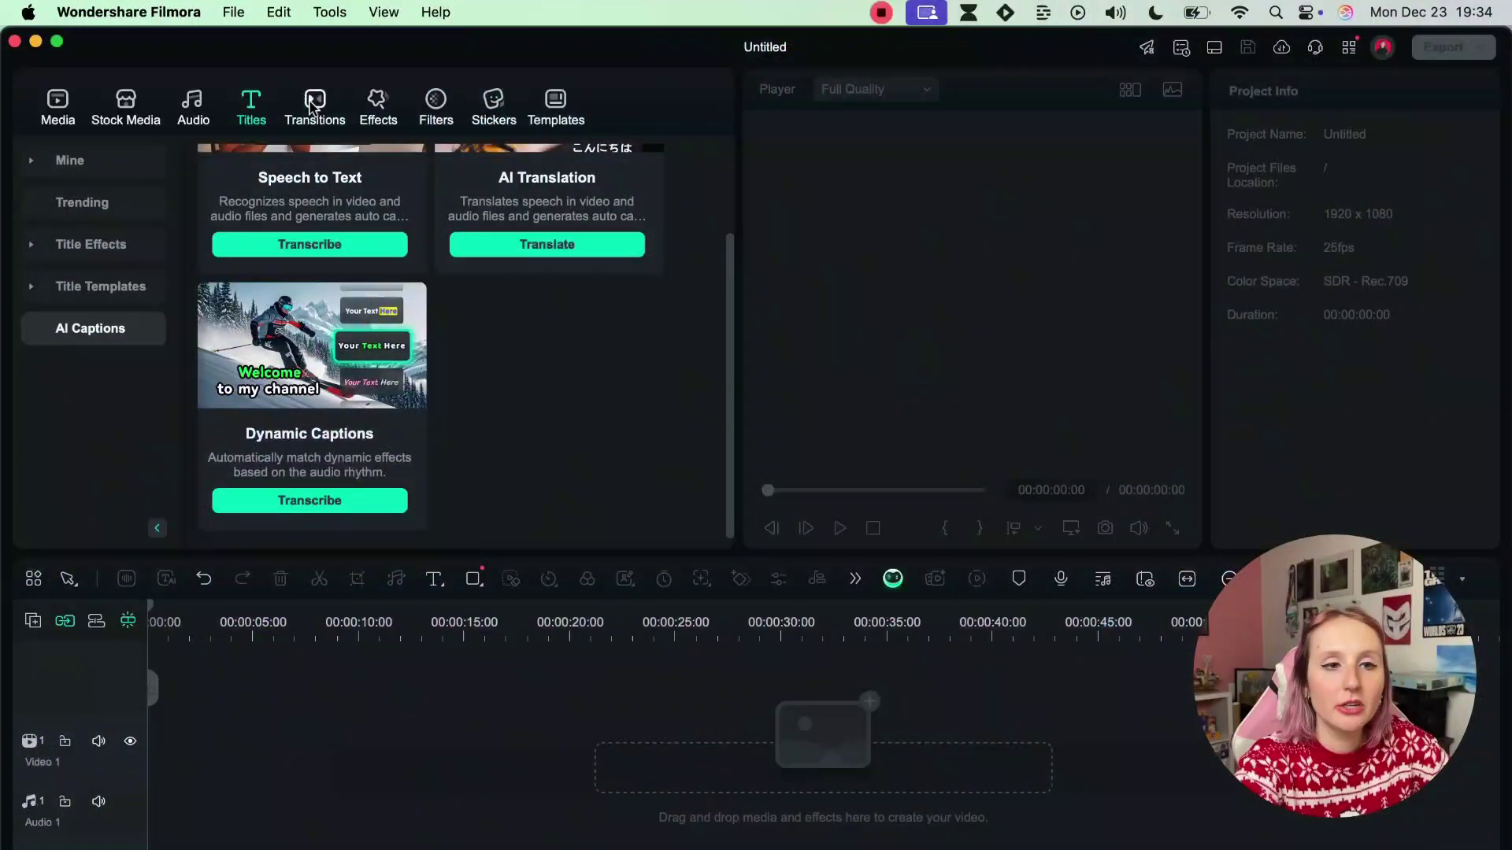
left_click(313, 106)
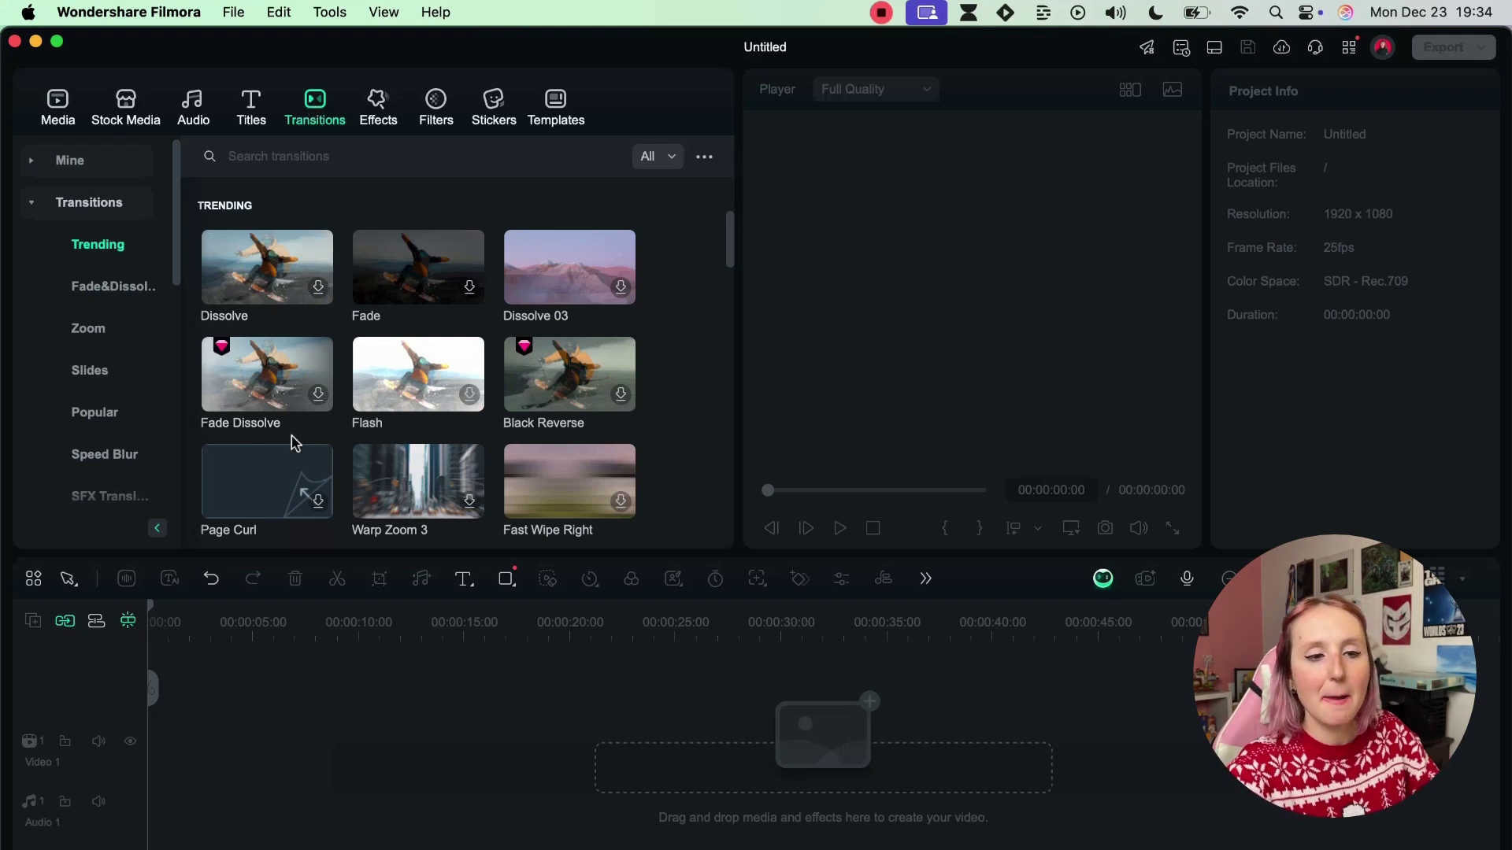
scroll(441, 379, "down", 5)
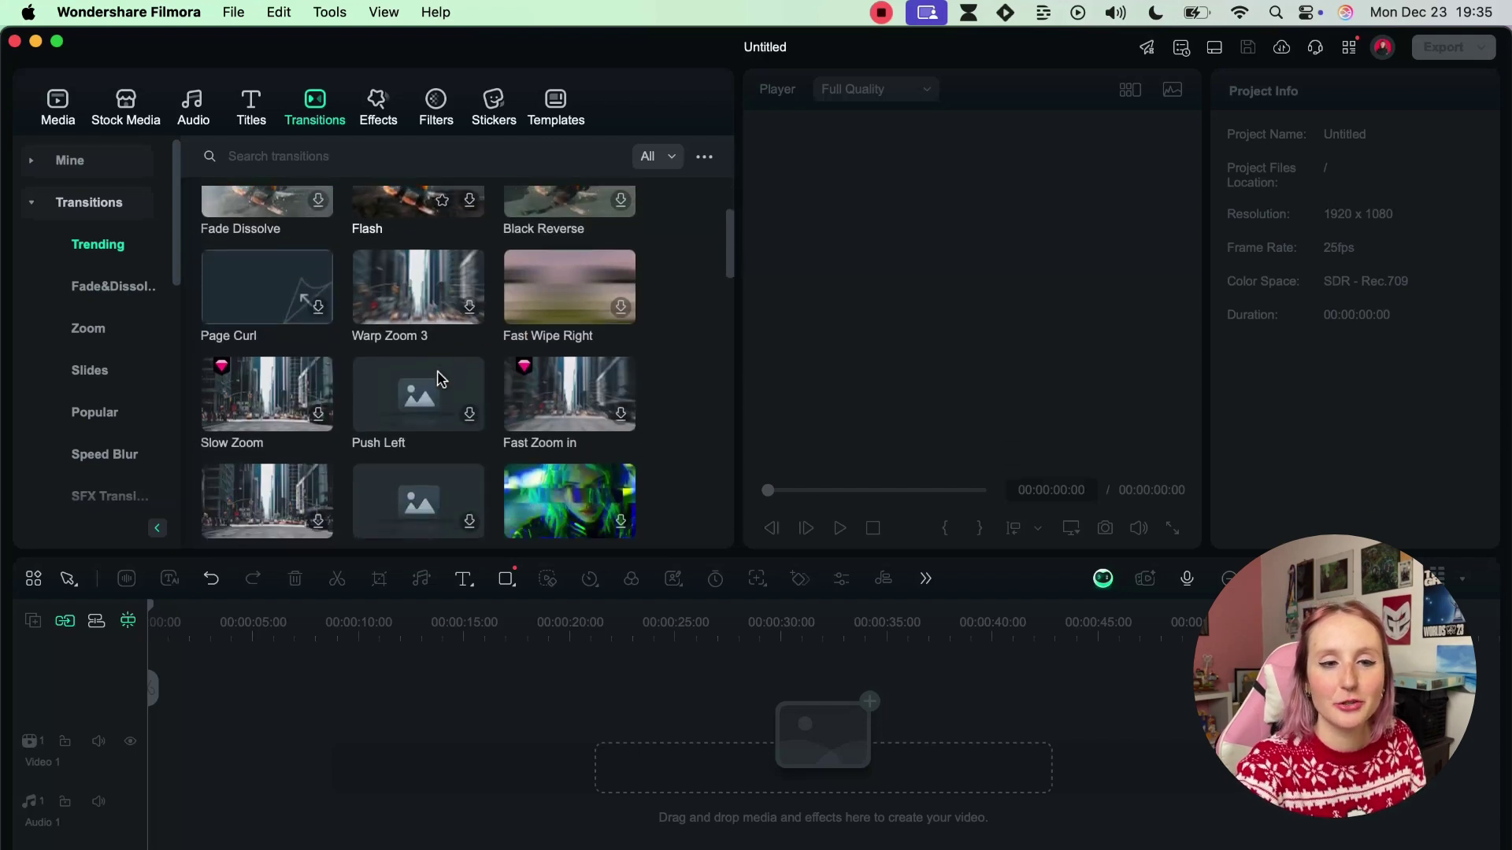
scroll(440, 378, "down", 3)
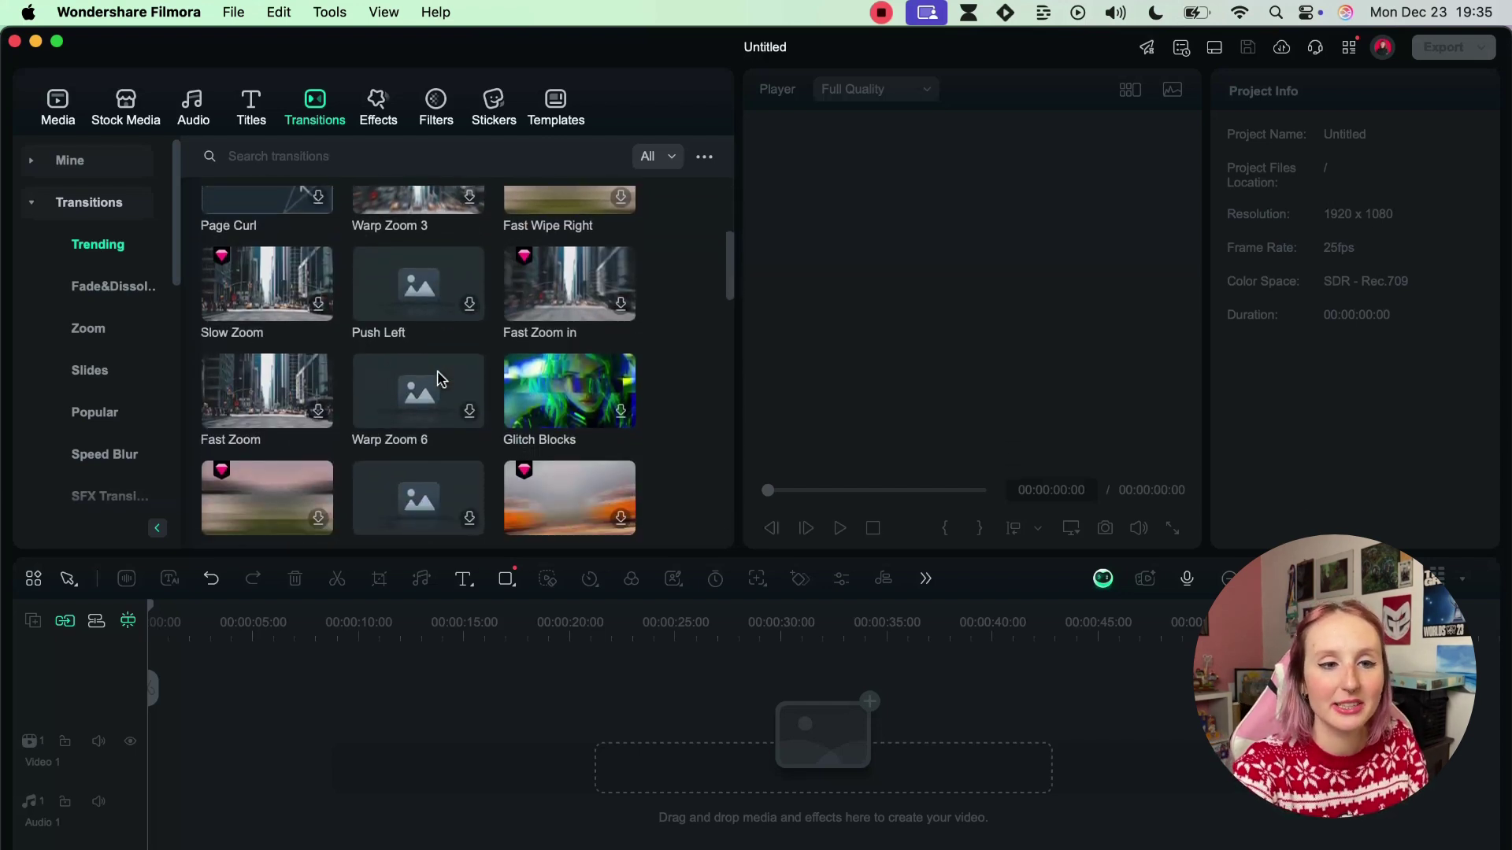
scroll(437, 370, "down", 1)
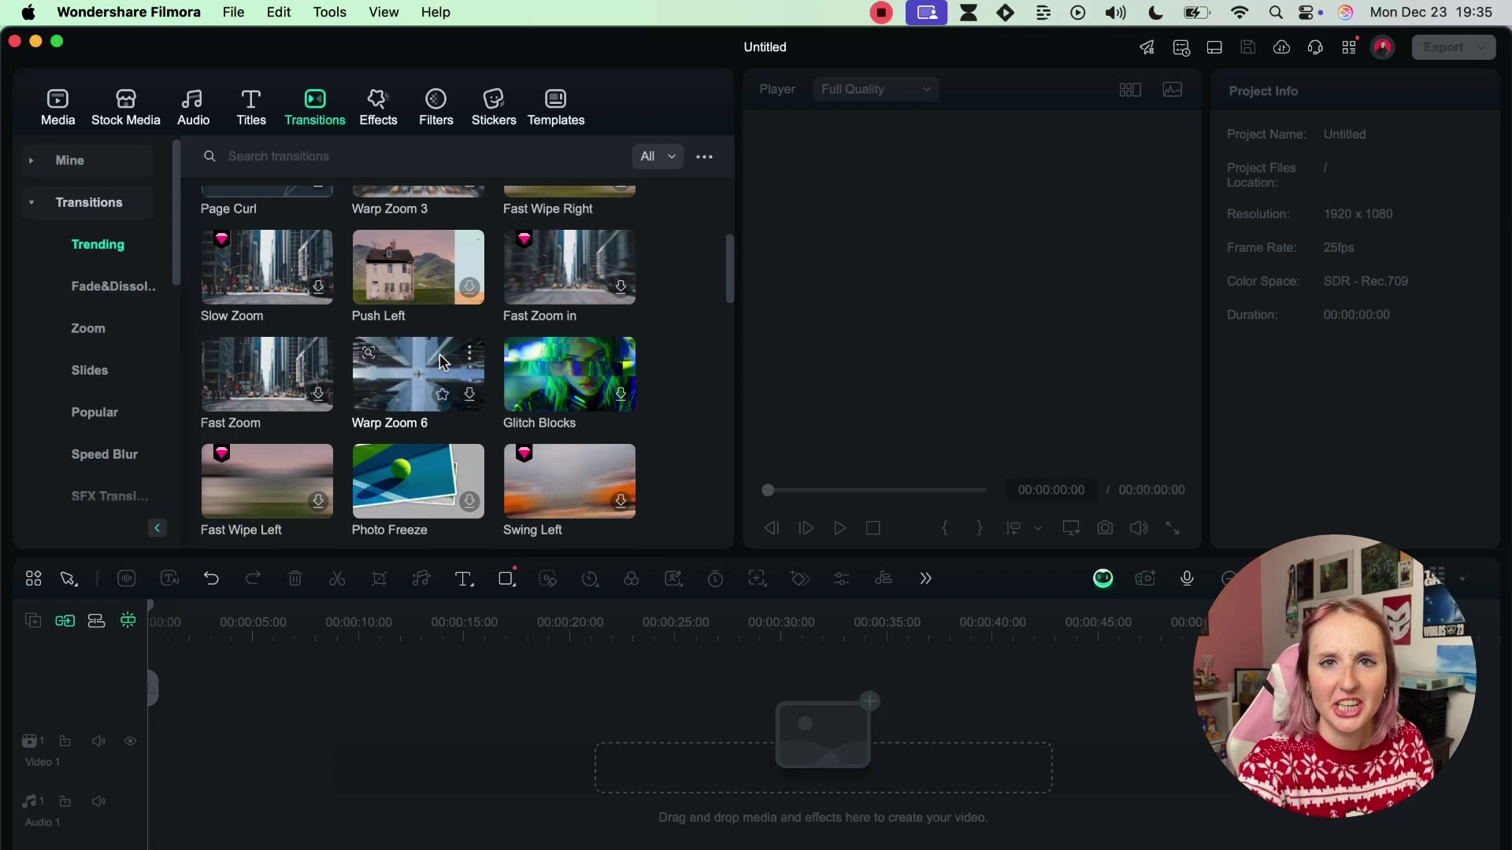
scroll(443, 362, "down", 2)
scroll(443, 362, "down", 15)
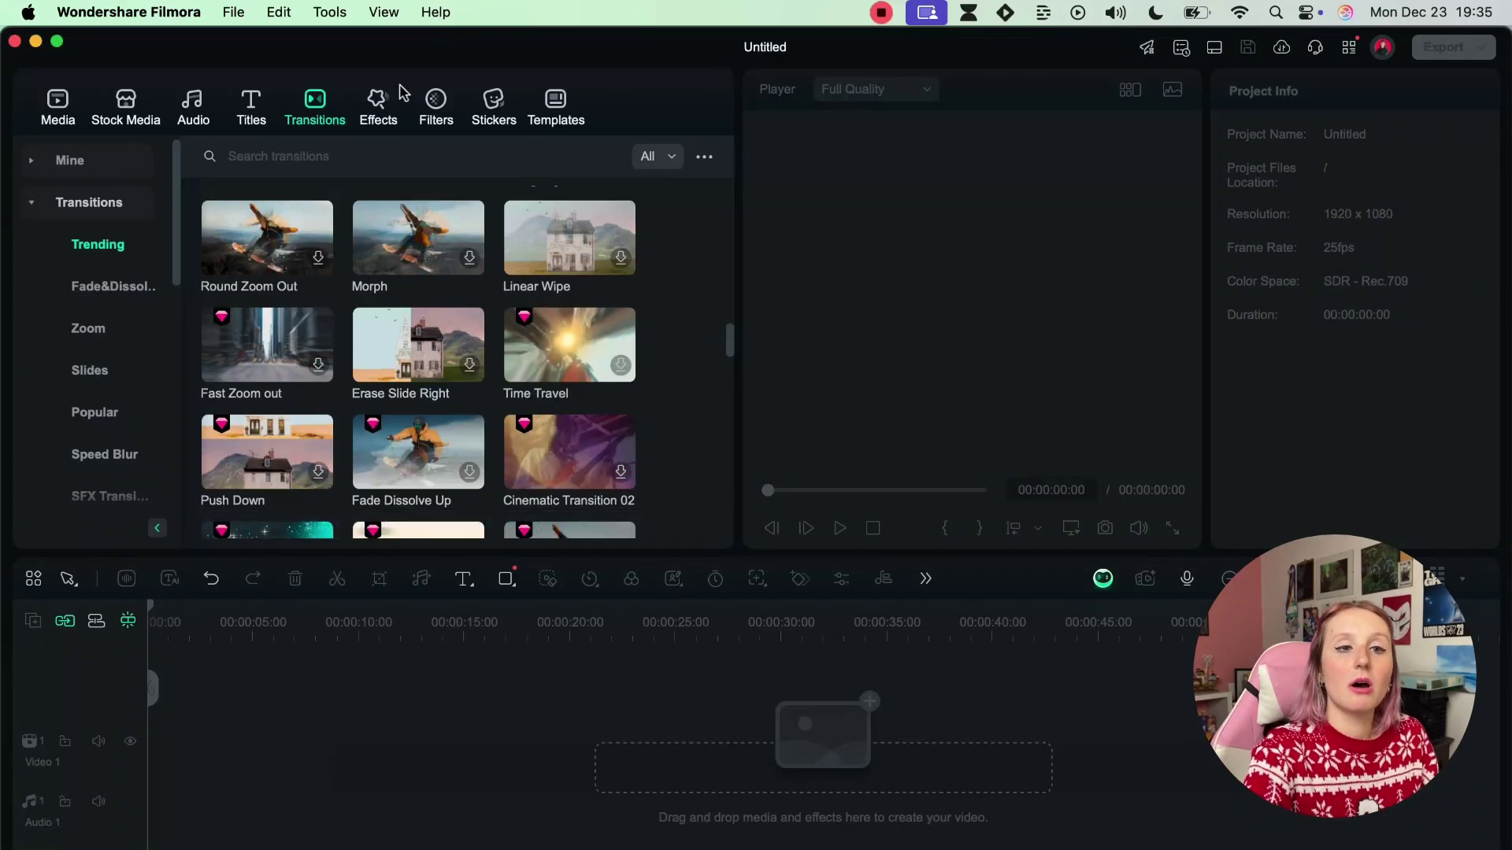
- Scroll through the trending and basic video effects, then switch to the Basic filters library
left_click(378, 104)
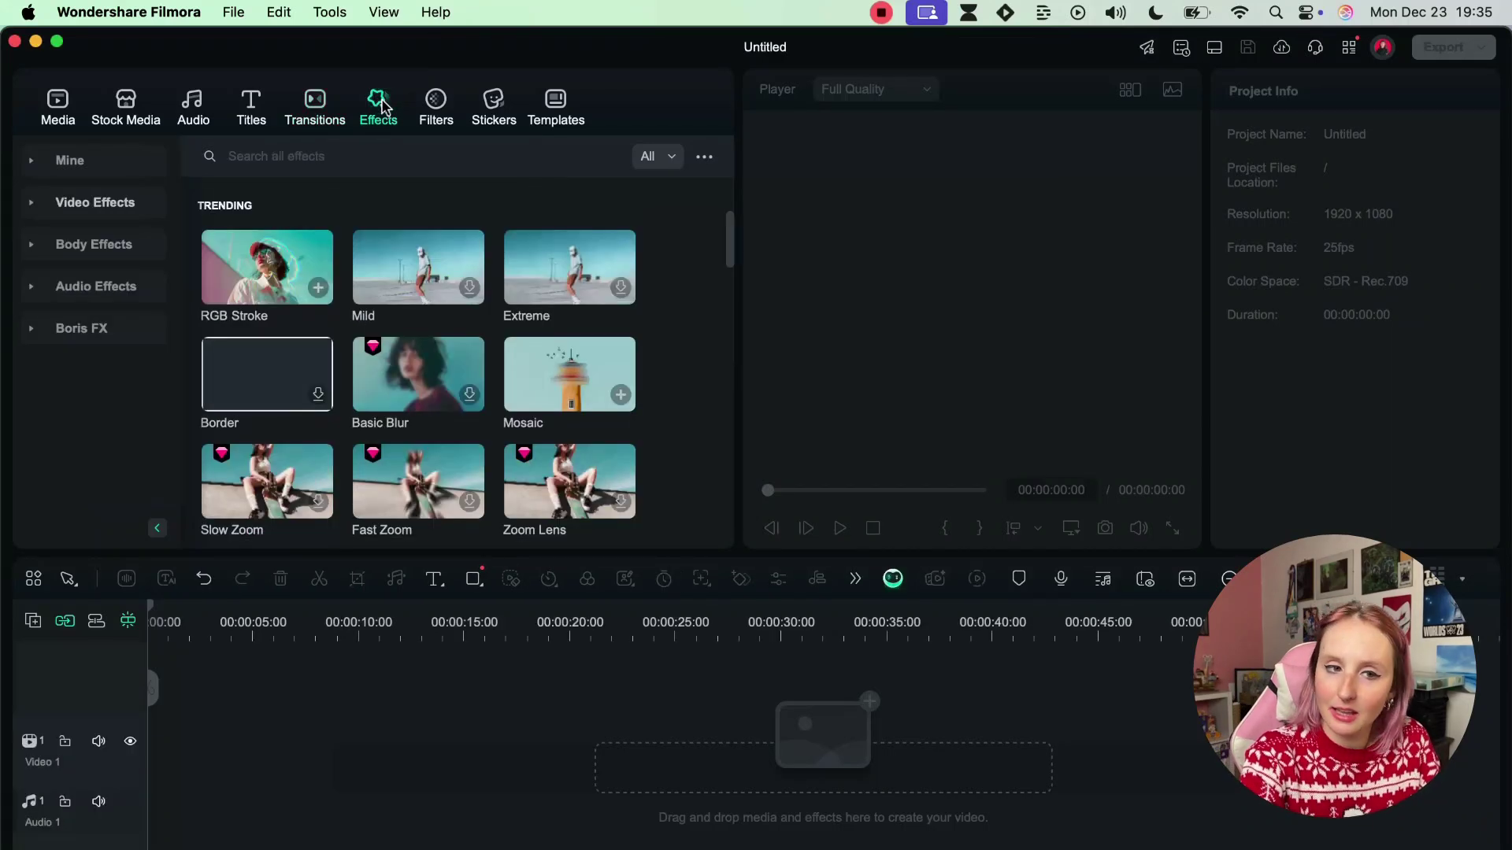
mouse_move(281, 258)
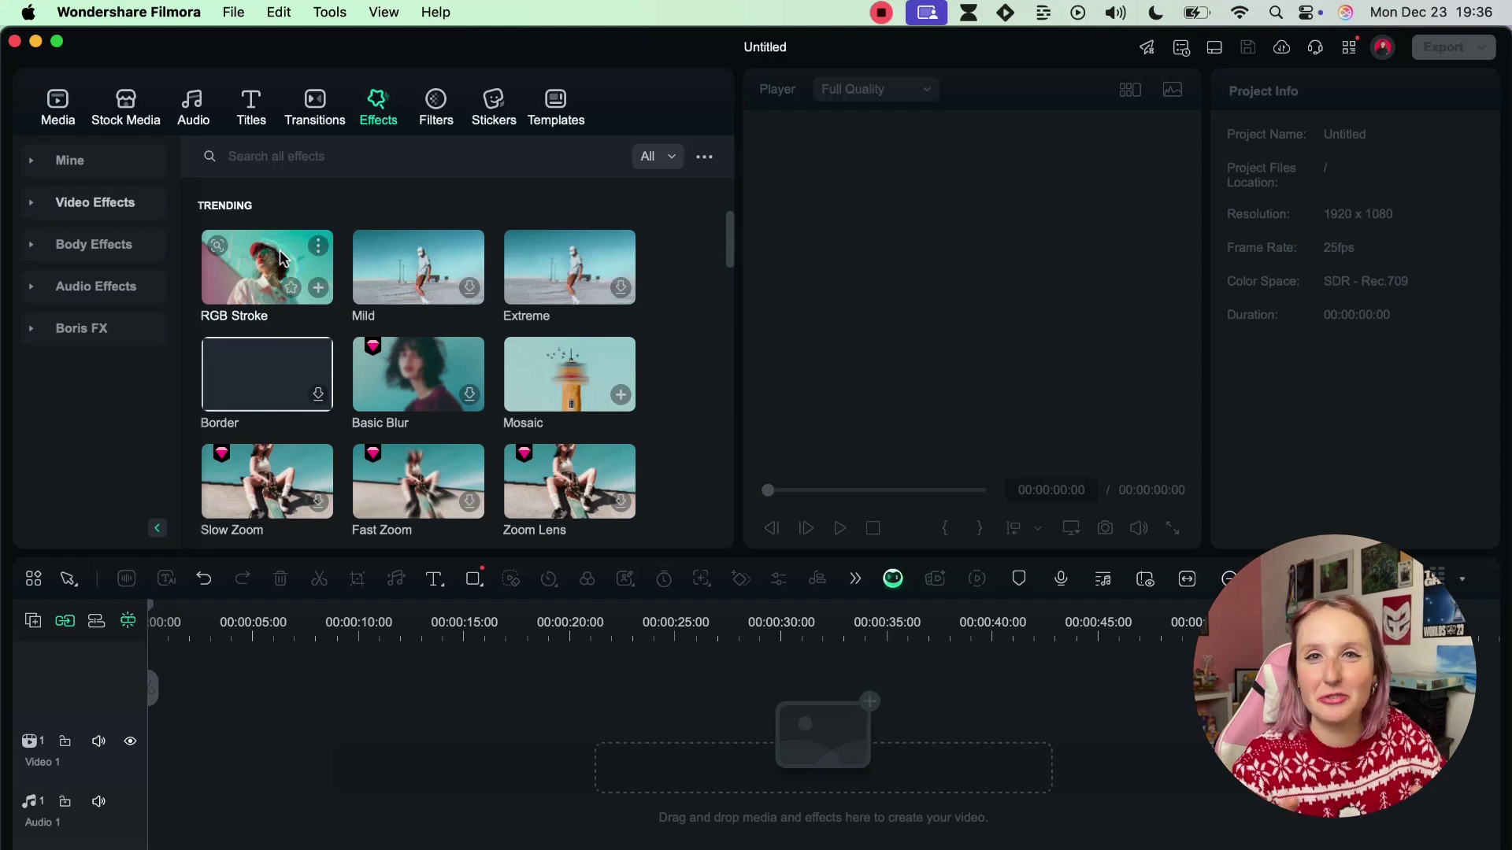
scroll(532, 421, "down", 8)
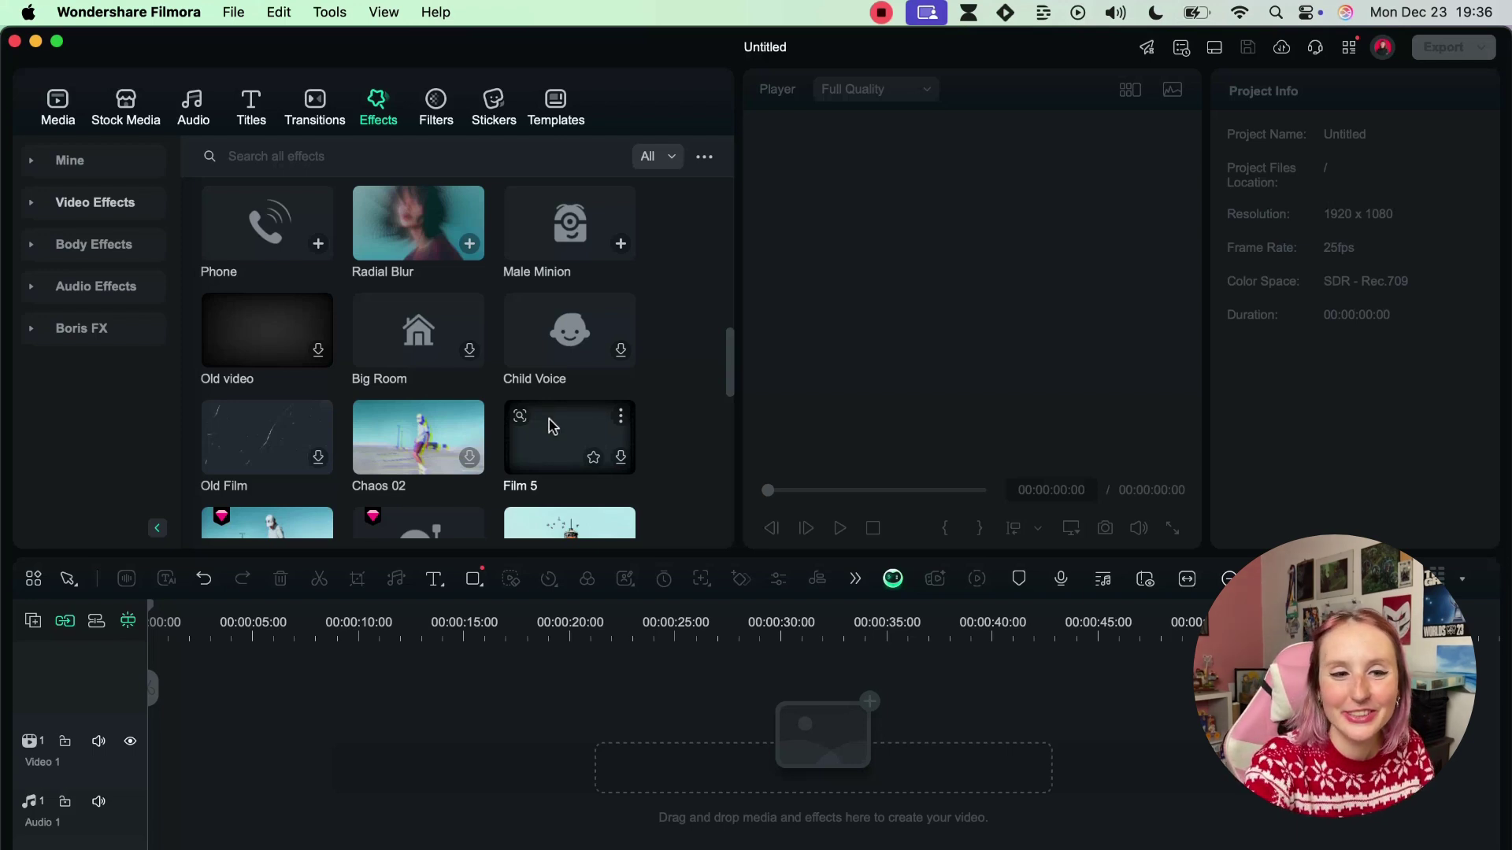
scroll(516, 398, "down", 2)
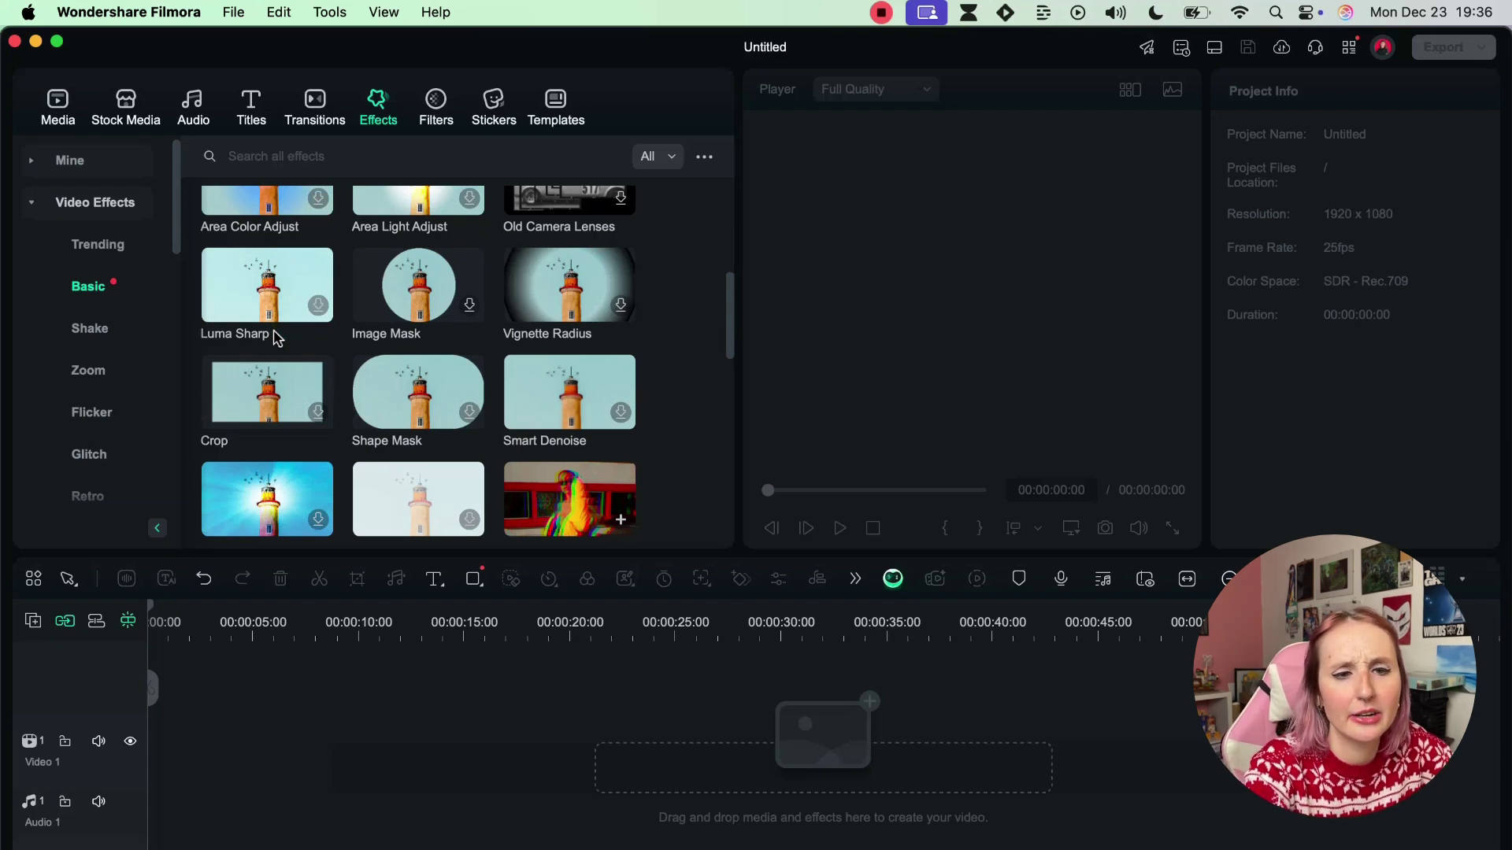
scroll(278, 337, "down", 10)
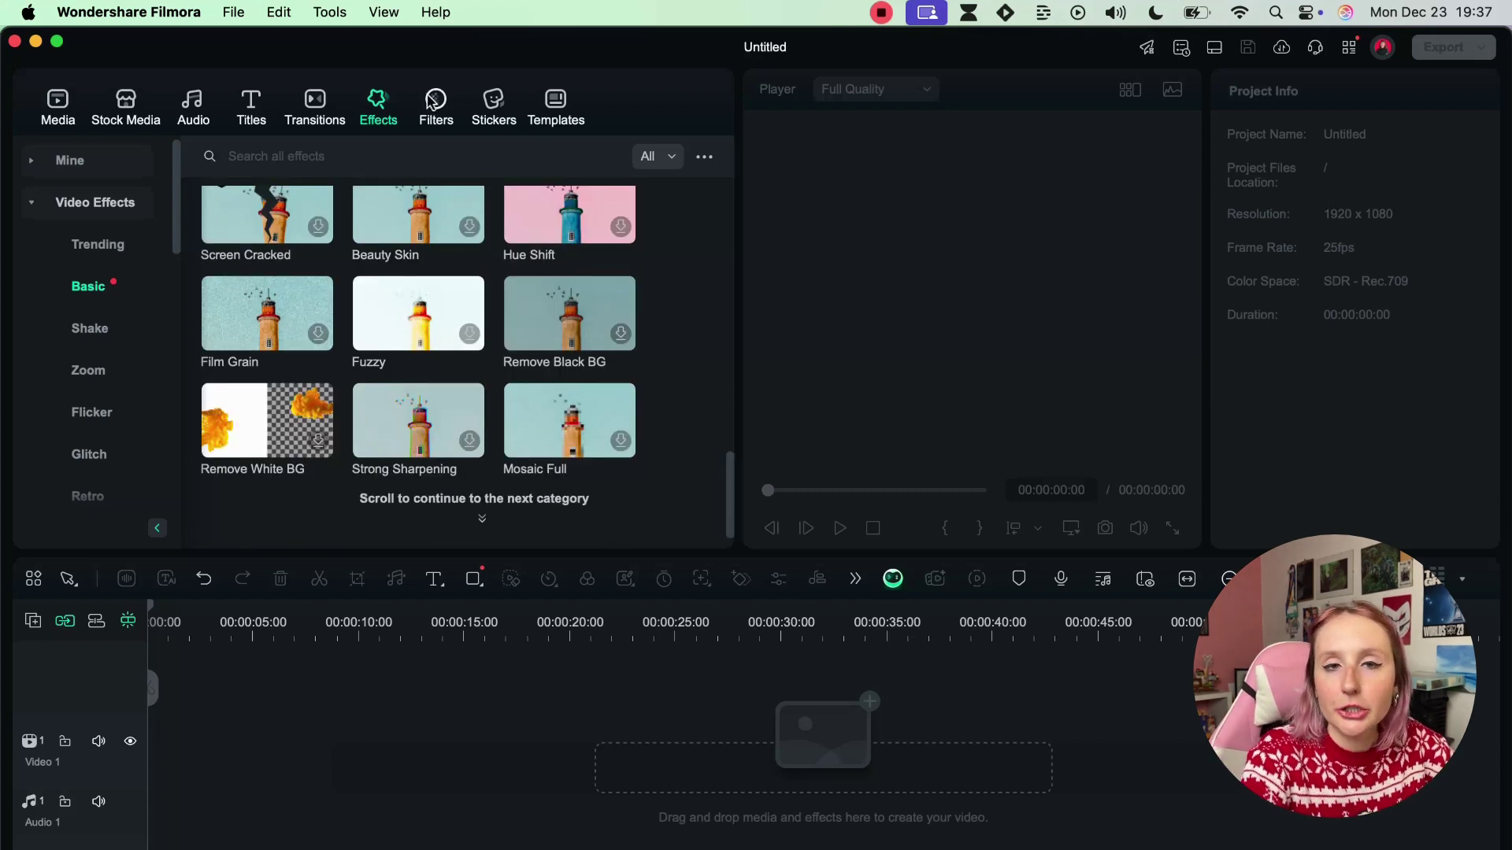
left_click(434, 104)
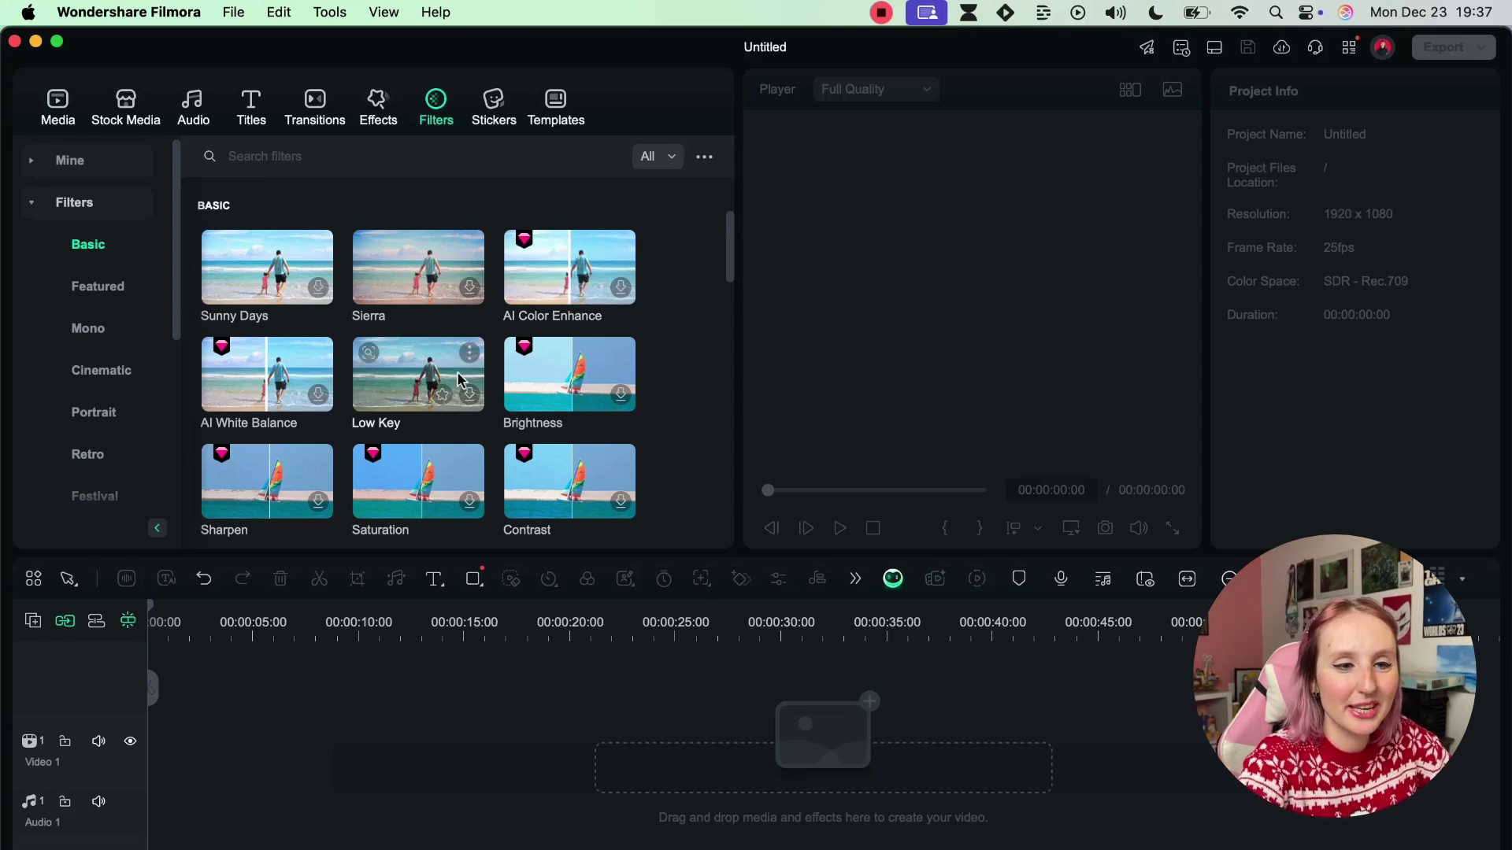
scroll(461, 380, "down", 3)
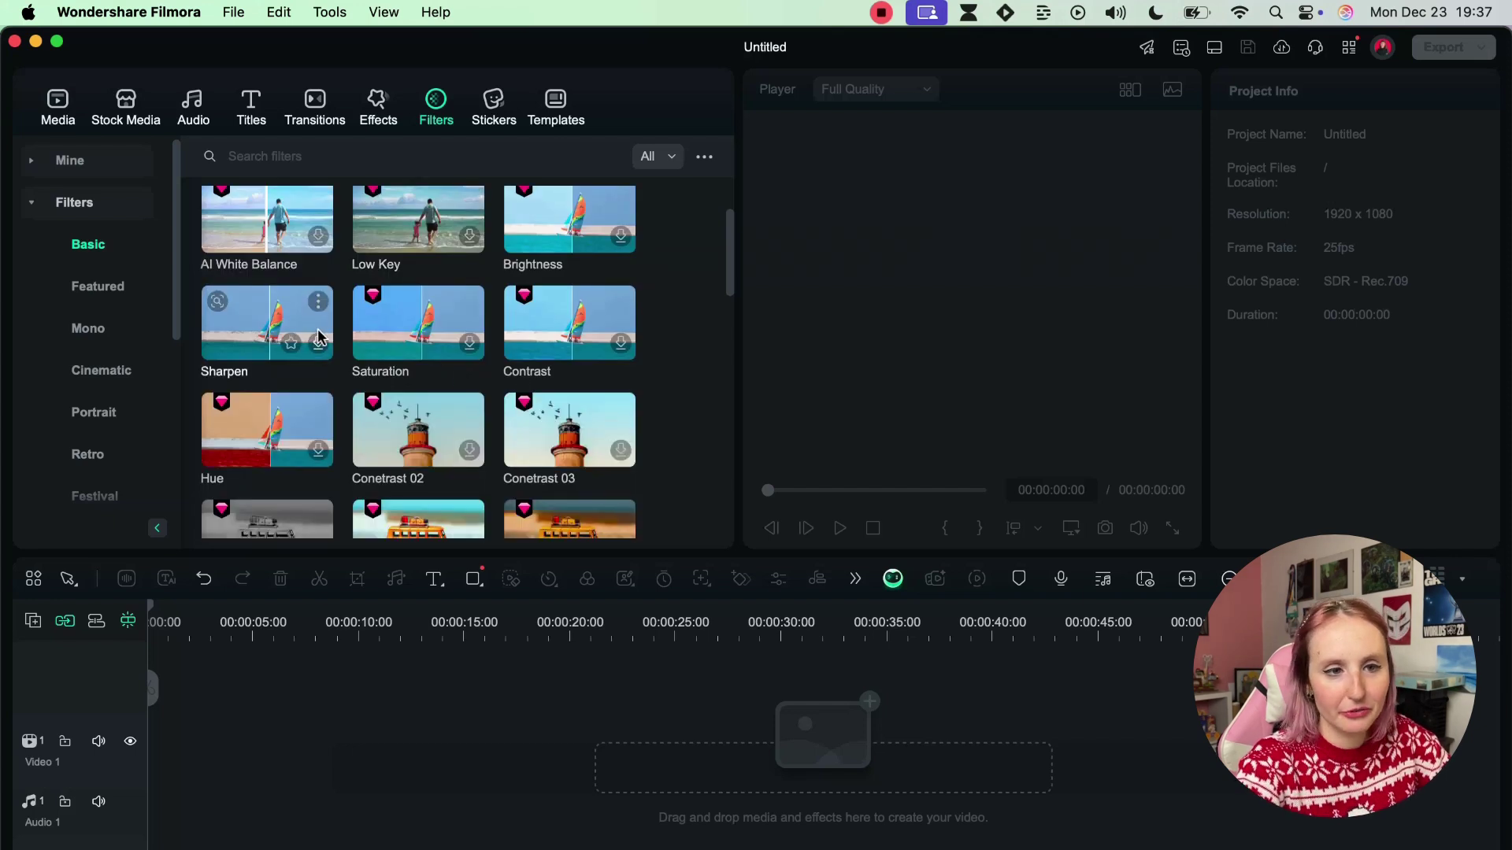
scroll(392, 389, "down", 5)
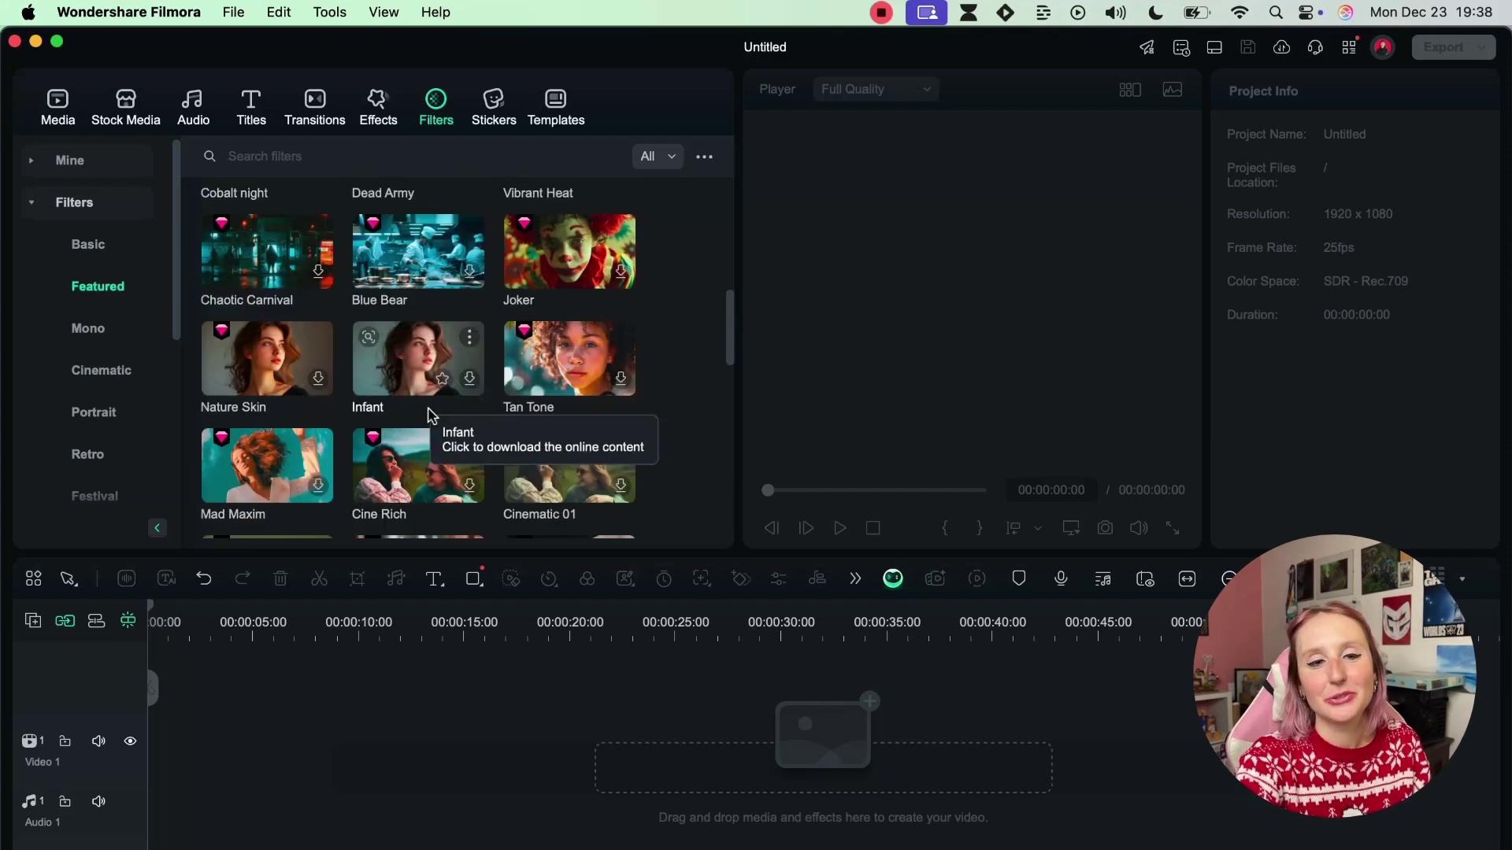
scroll(431, 415, "down", 10)
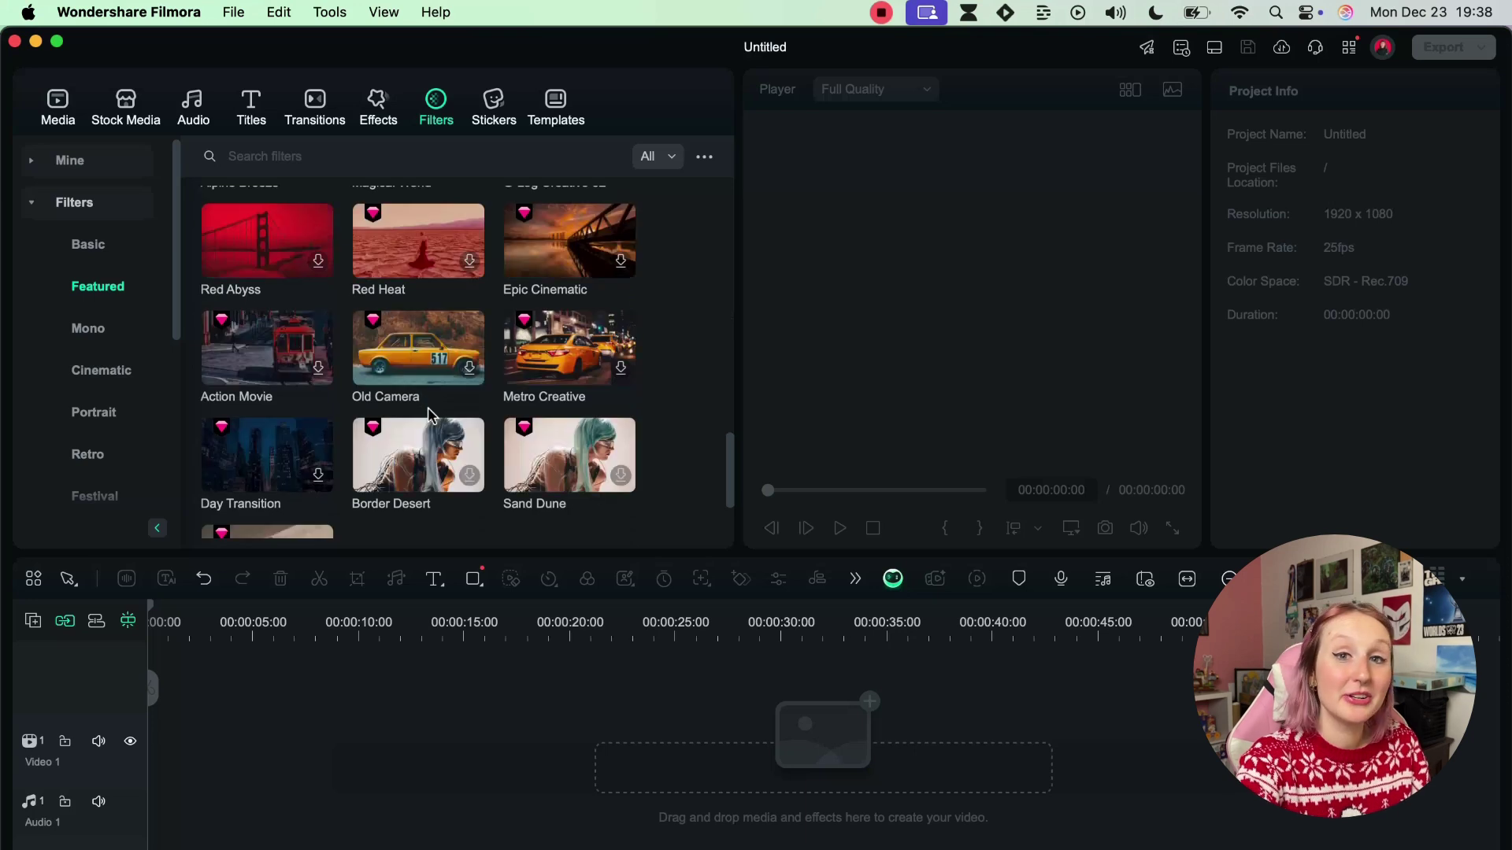
scroll(428, 408, "up", 15)
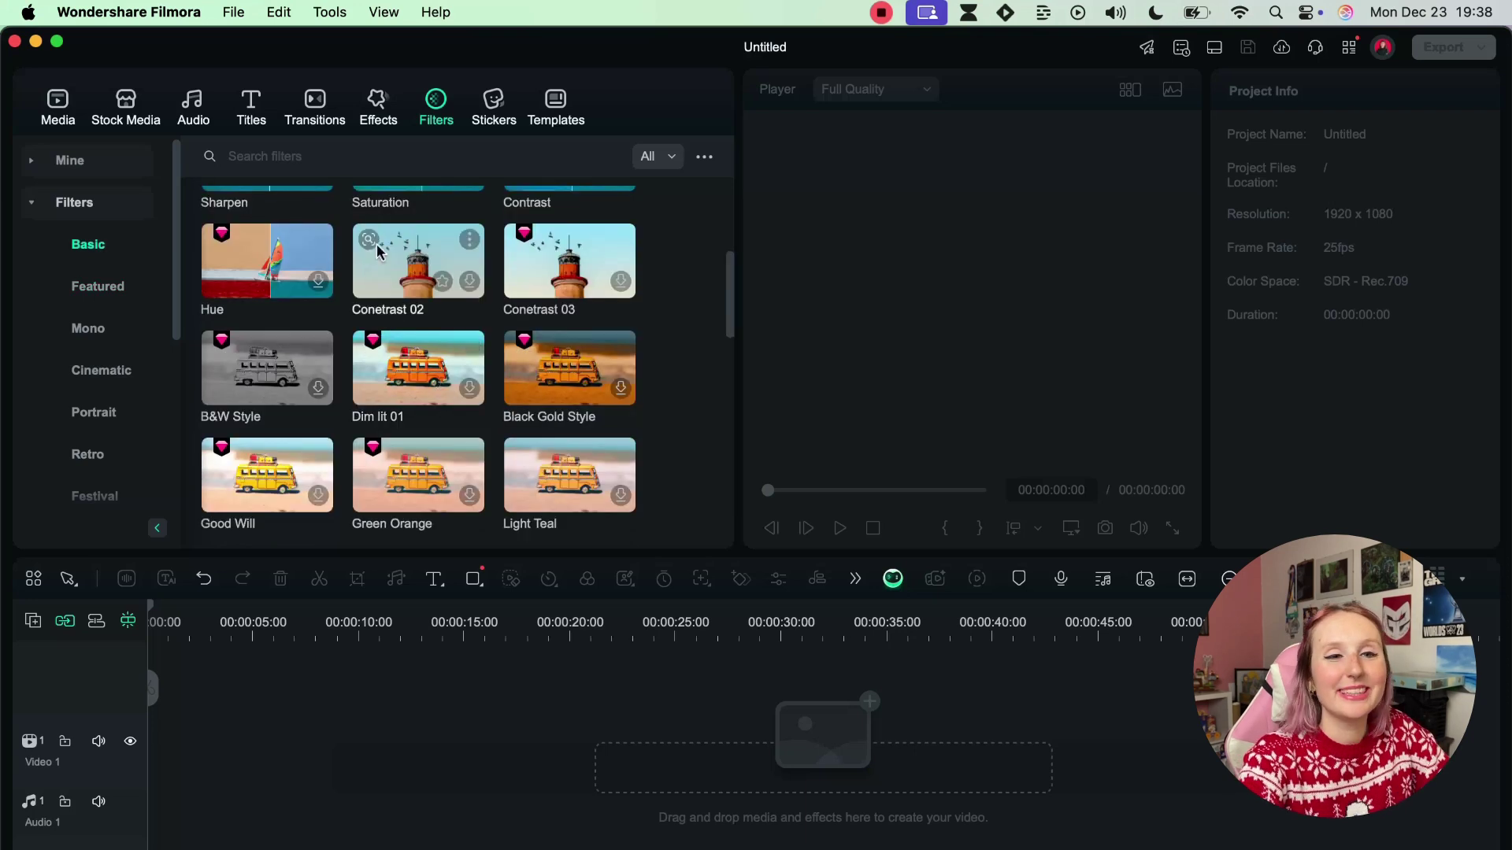
- Browse Trending stickers and the 'gaming' results like Level Up, controllers and Victory
left_click(488, 111)
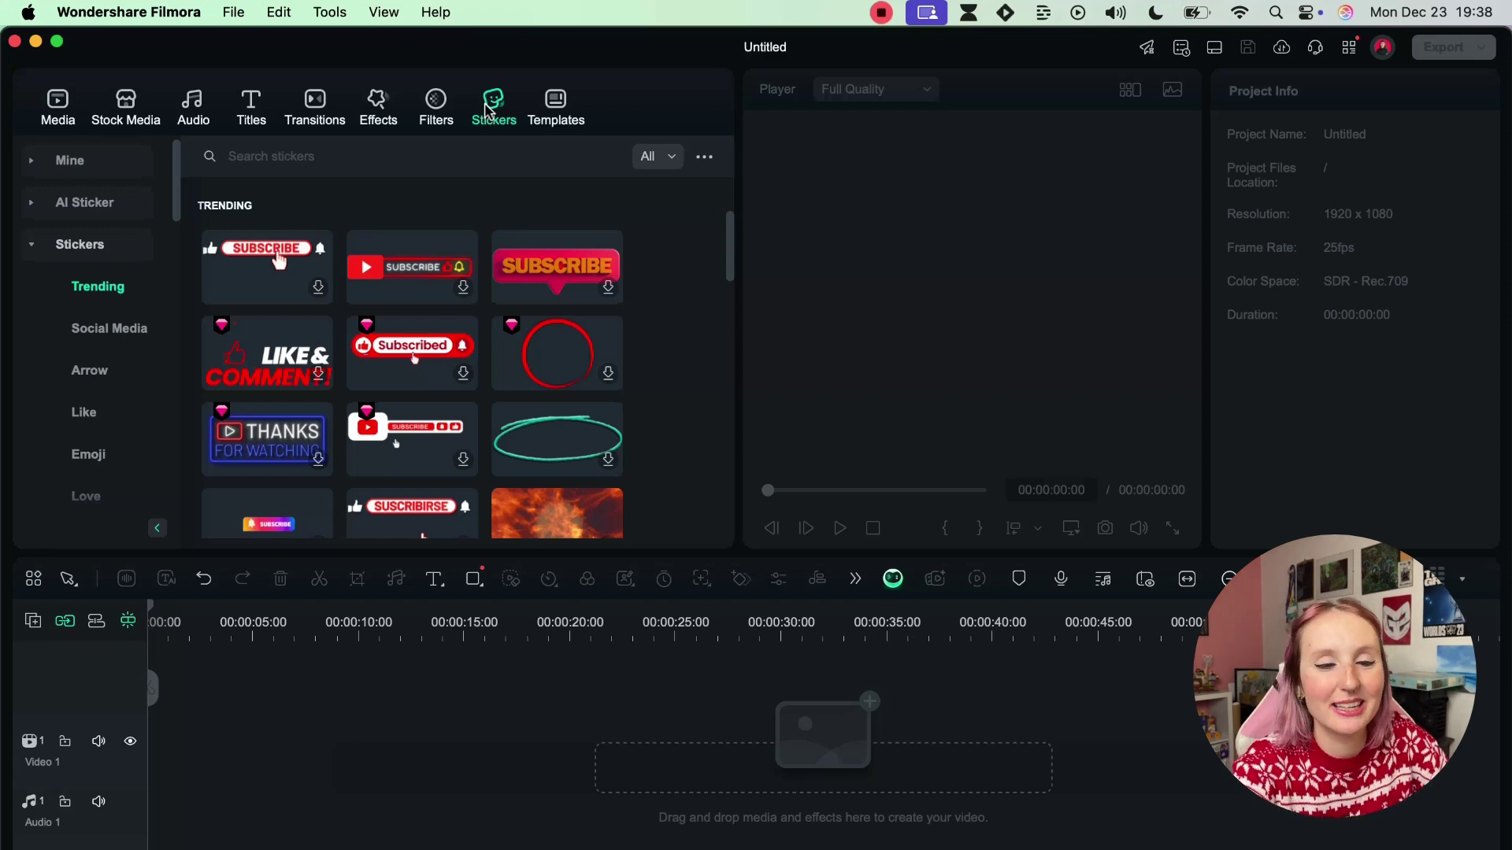
mouse_move(437, 254)
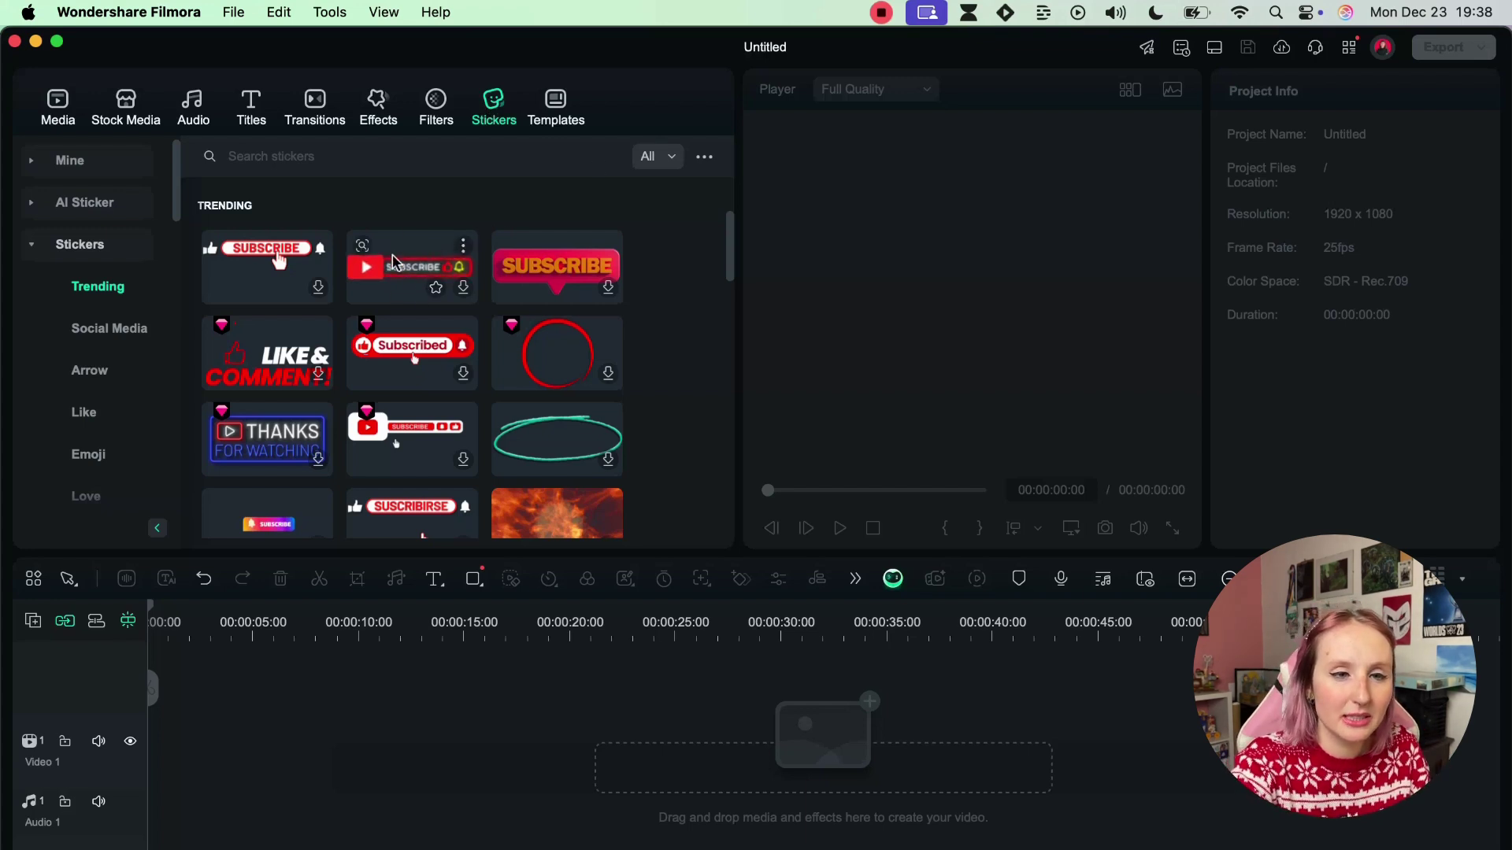
mouse_move(271, 272)
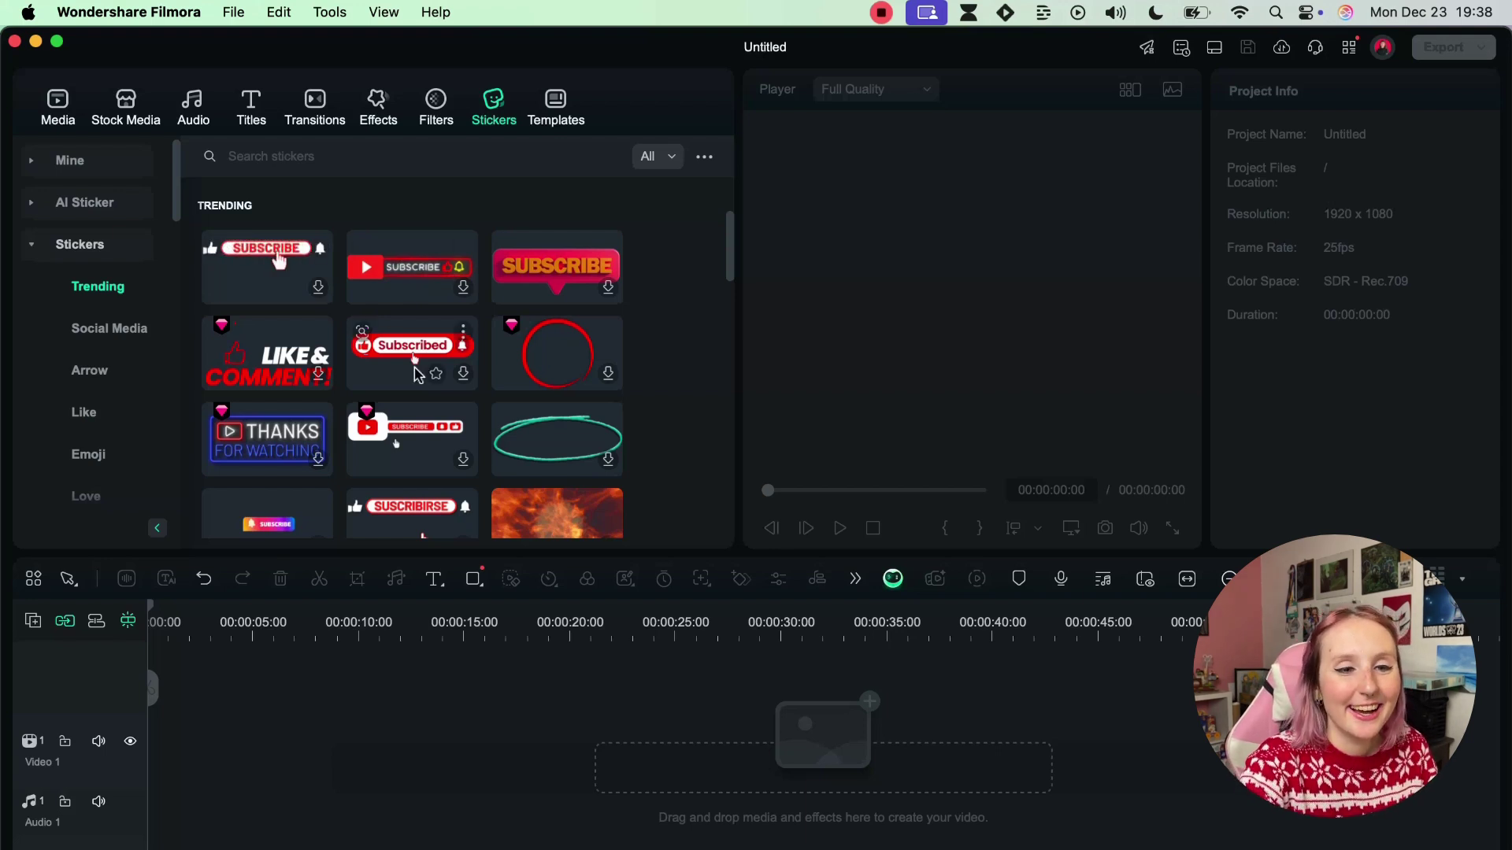
mouse_move(540, 353)
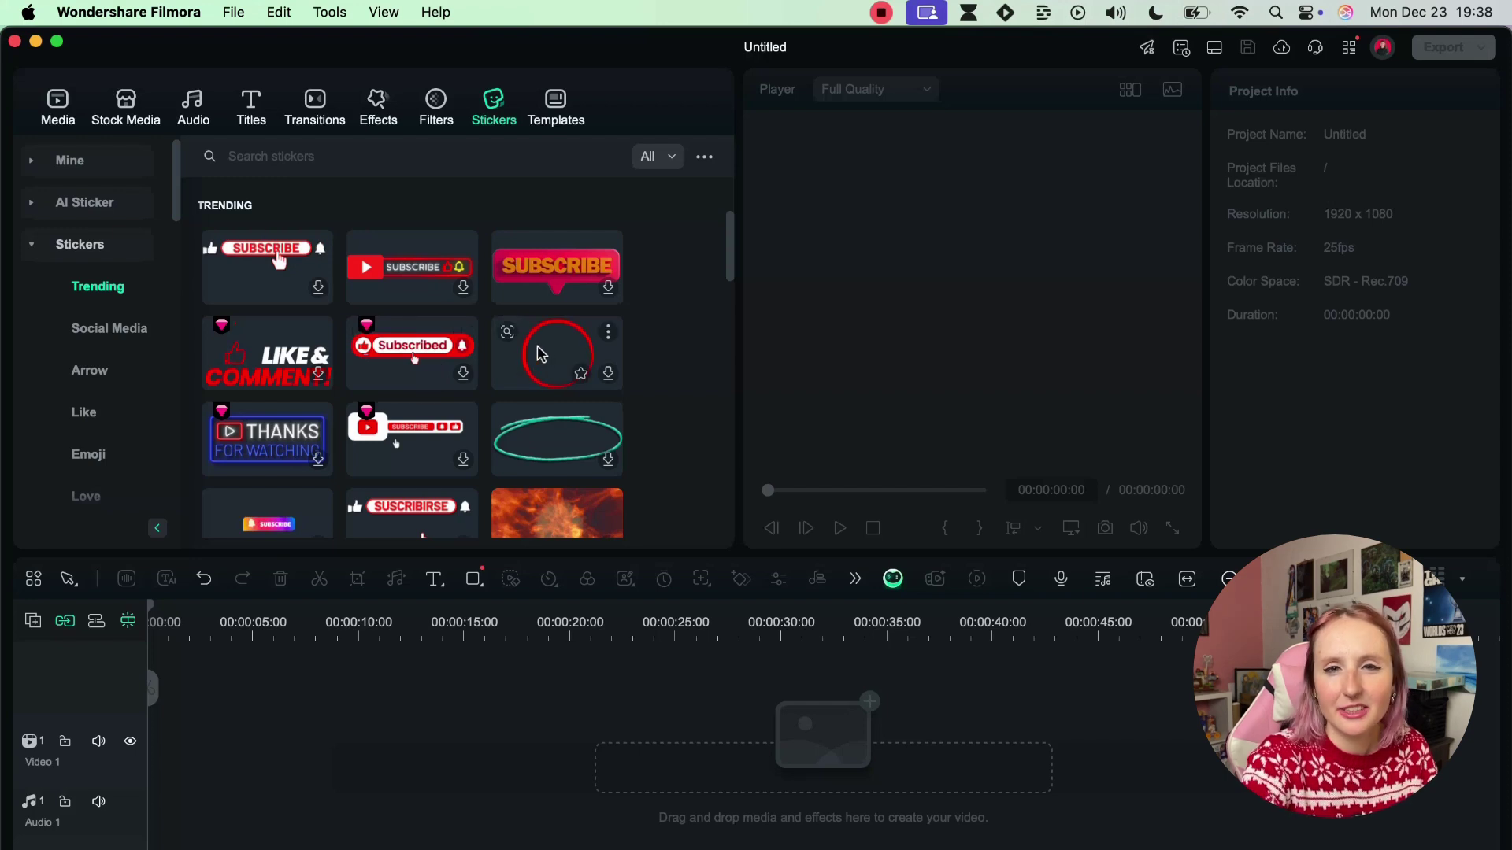
scroll(535, 358, "down", 3)
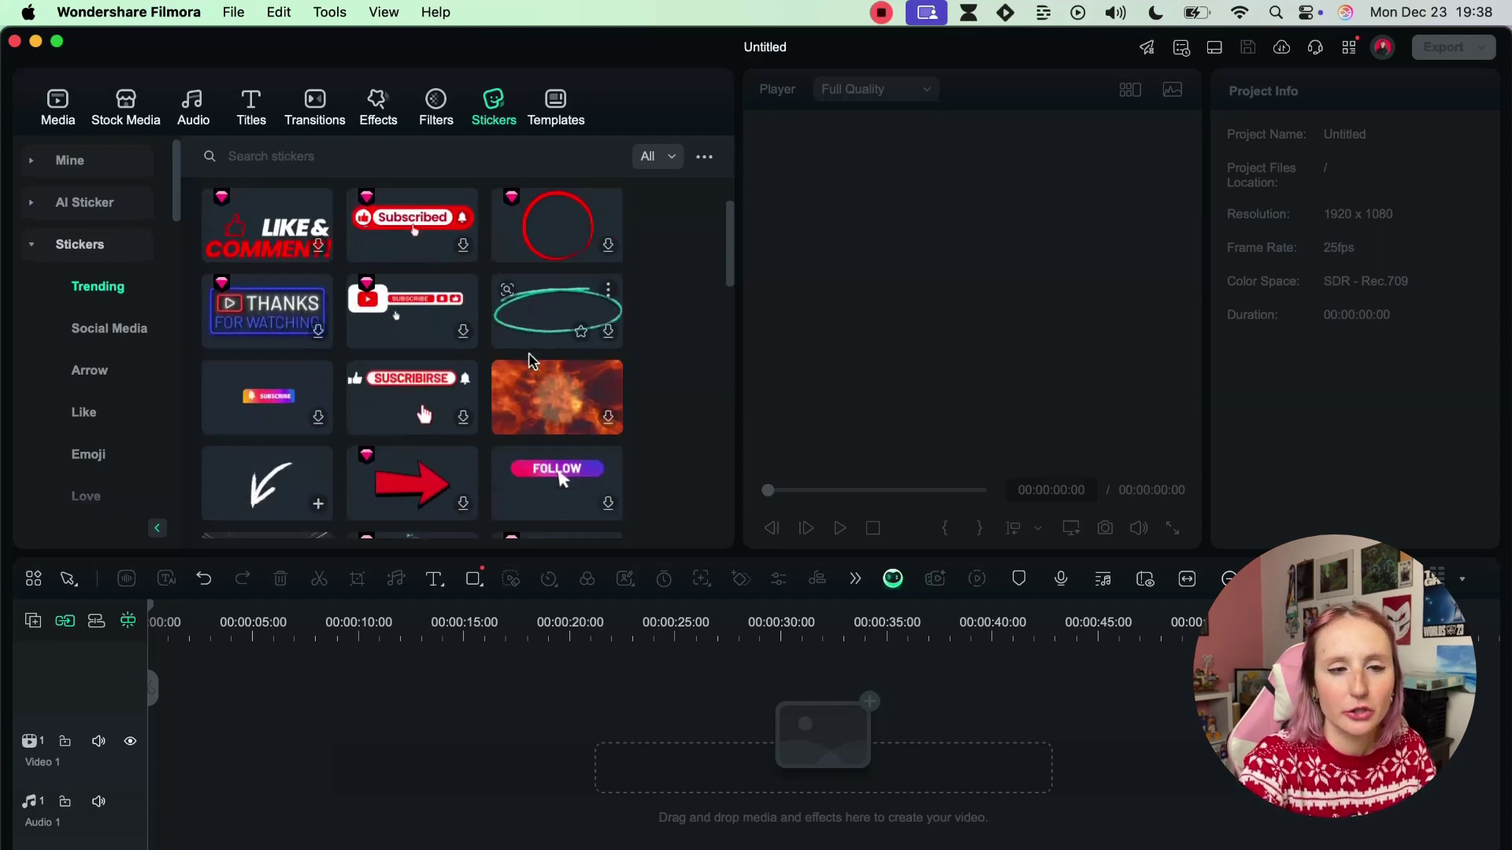
scroll(529, 361, "down", 1)
mouse_move(385, 427)
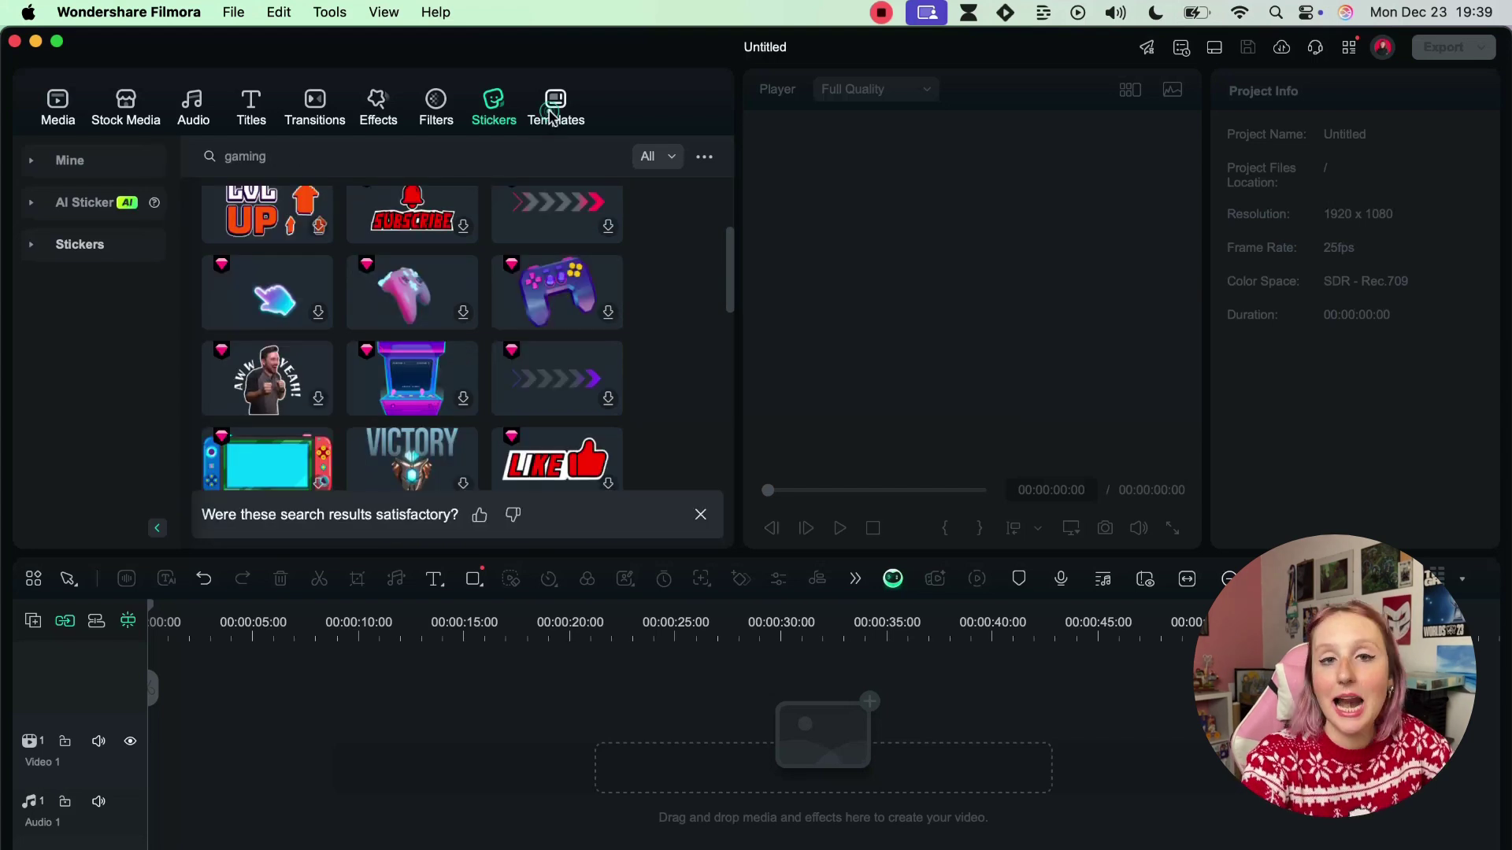
- Browse the Trending templates, including Game Intro 01, Game Intro 02 and YouTube Game Opener
left_click(554, 110)
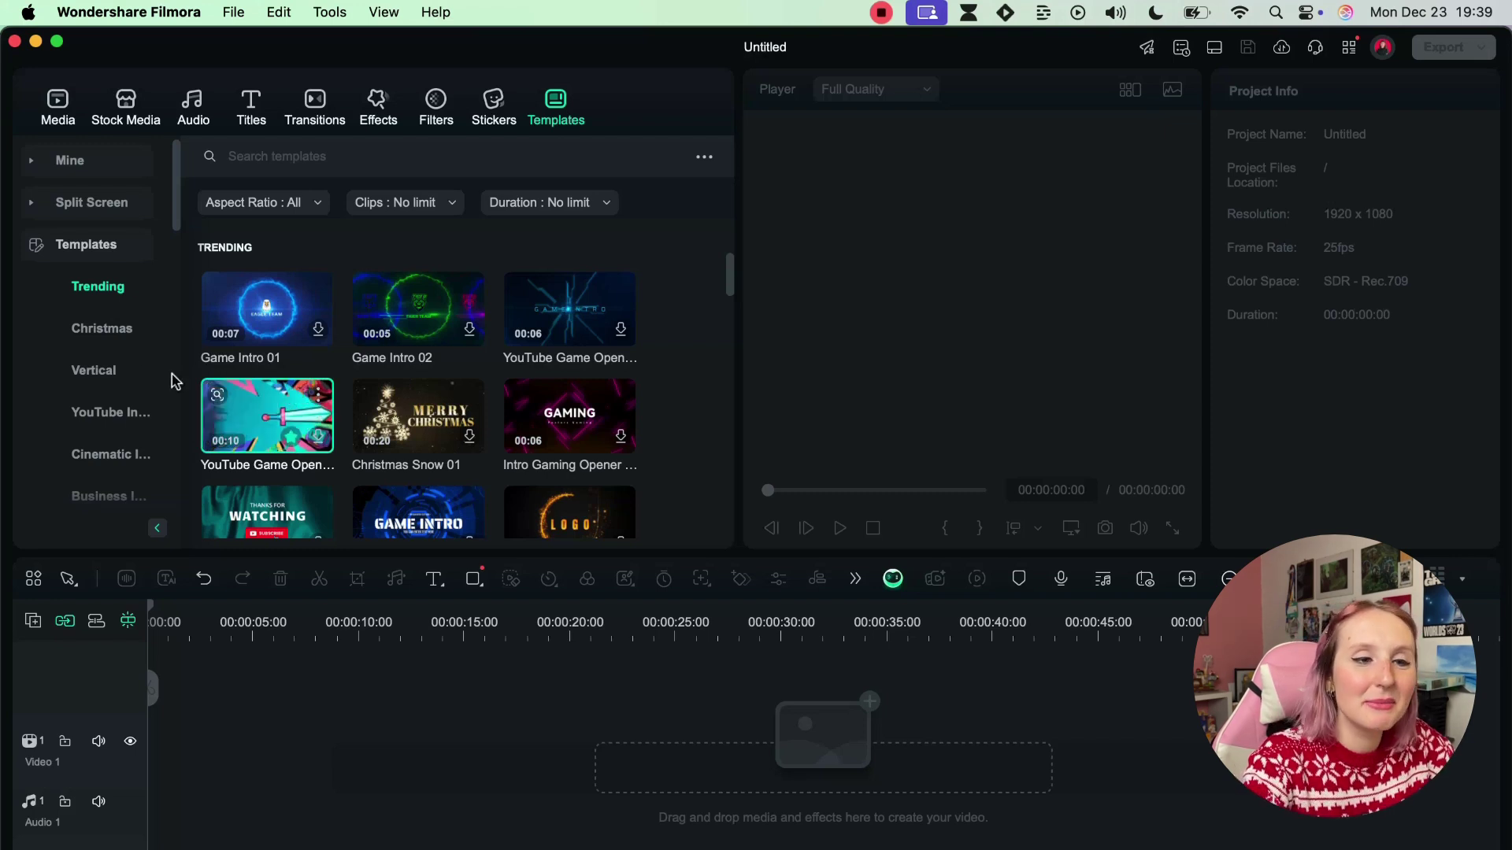
scroll(130, 351, "down", 2)
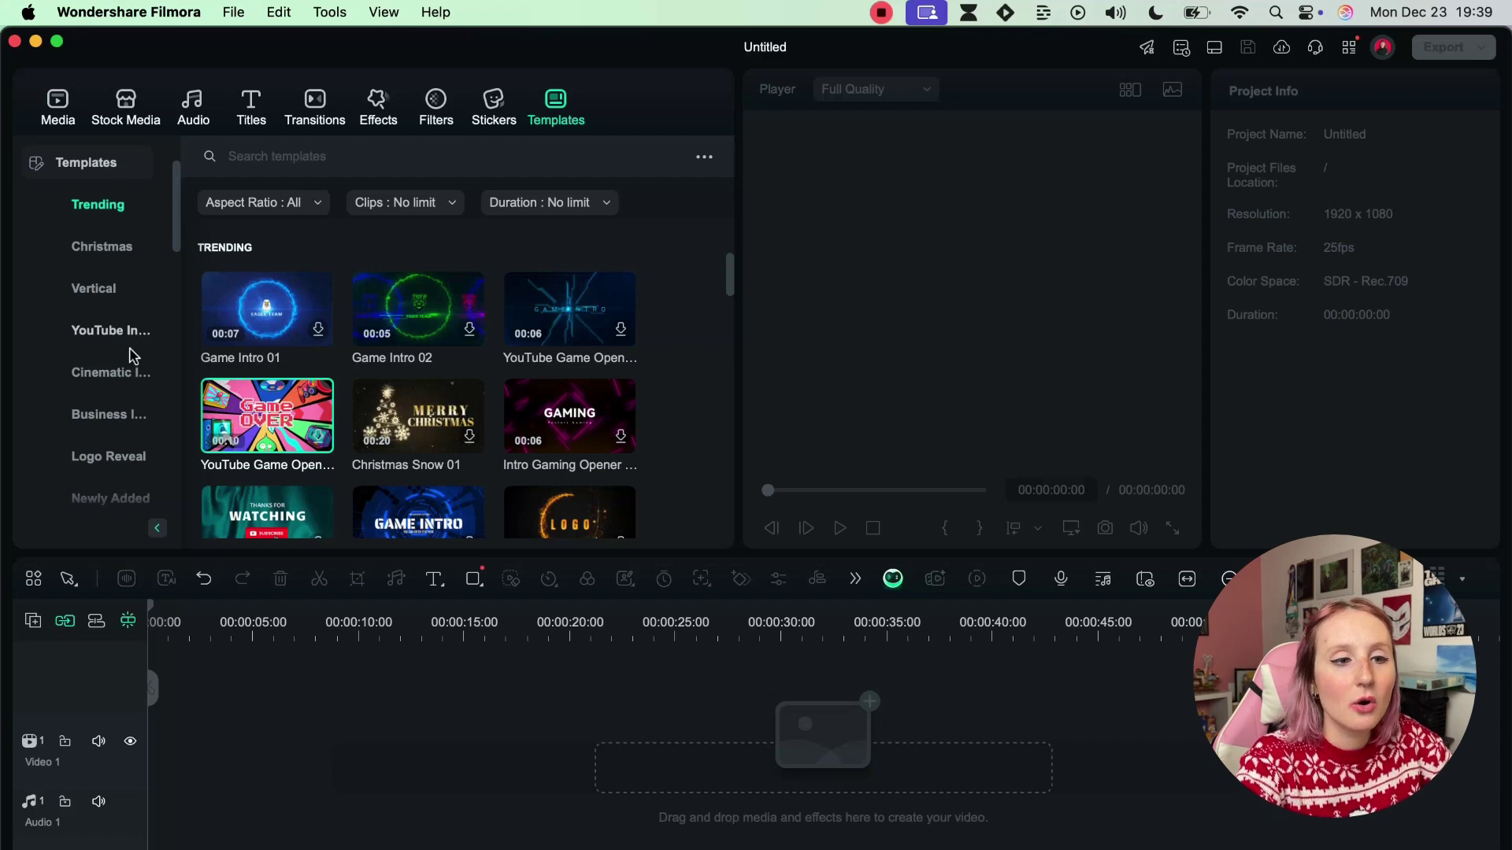
scroll(126, 370, "down", 2)
left_click(120, 393)
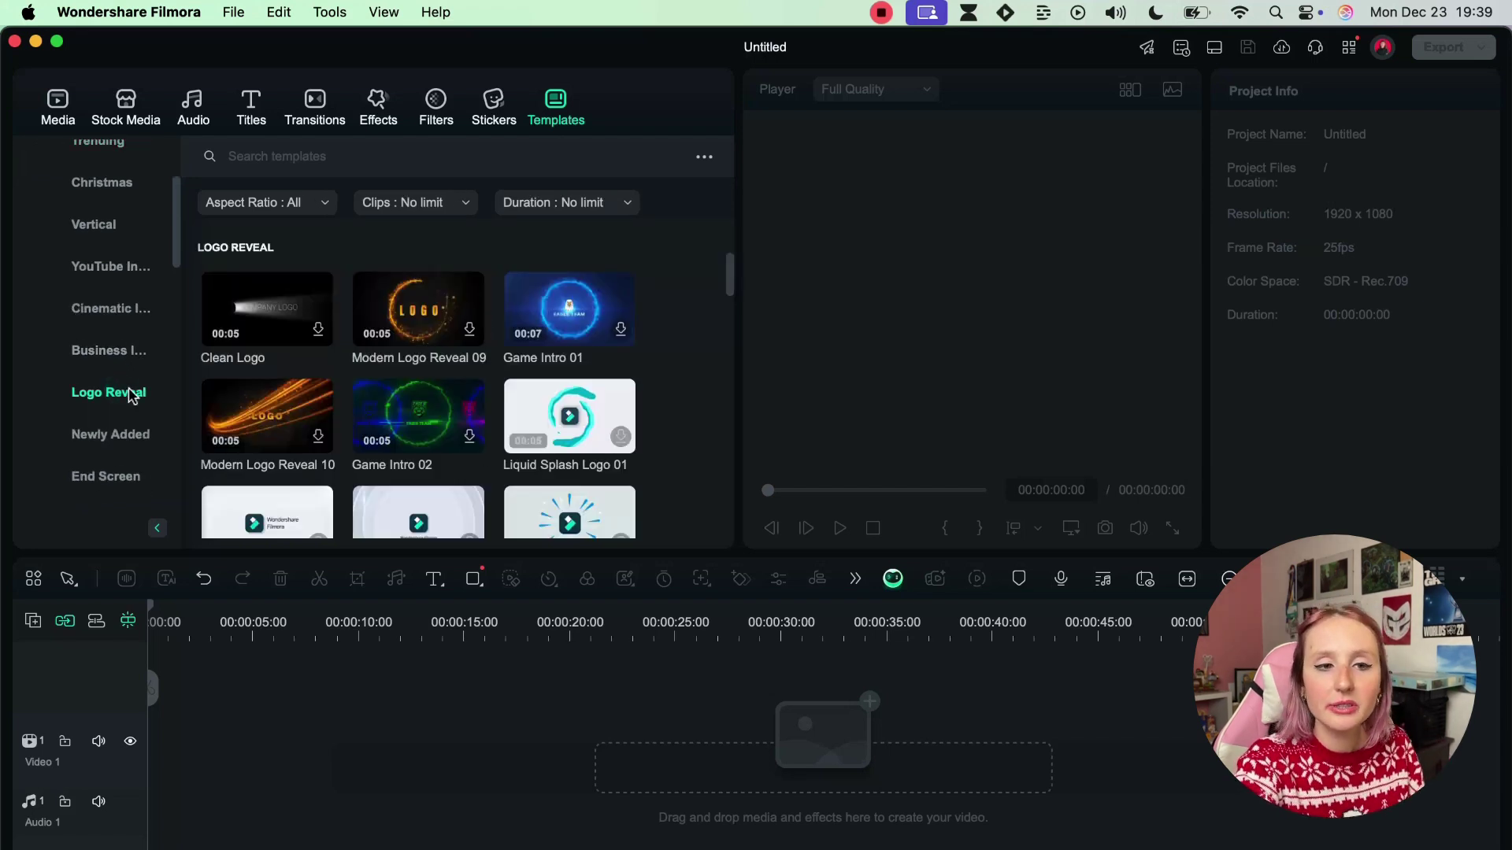
scroll(472, 370, "down", 5)
scroll(475, 375, "up", 1)
left_click(412, 269)
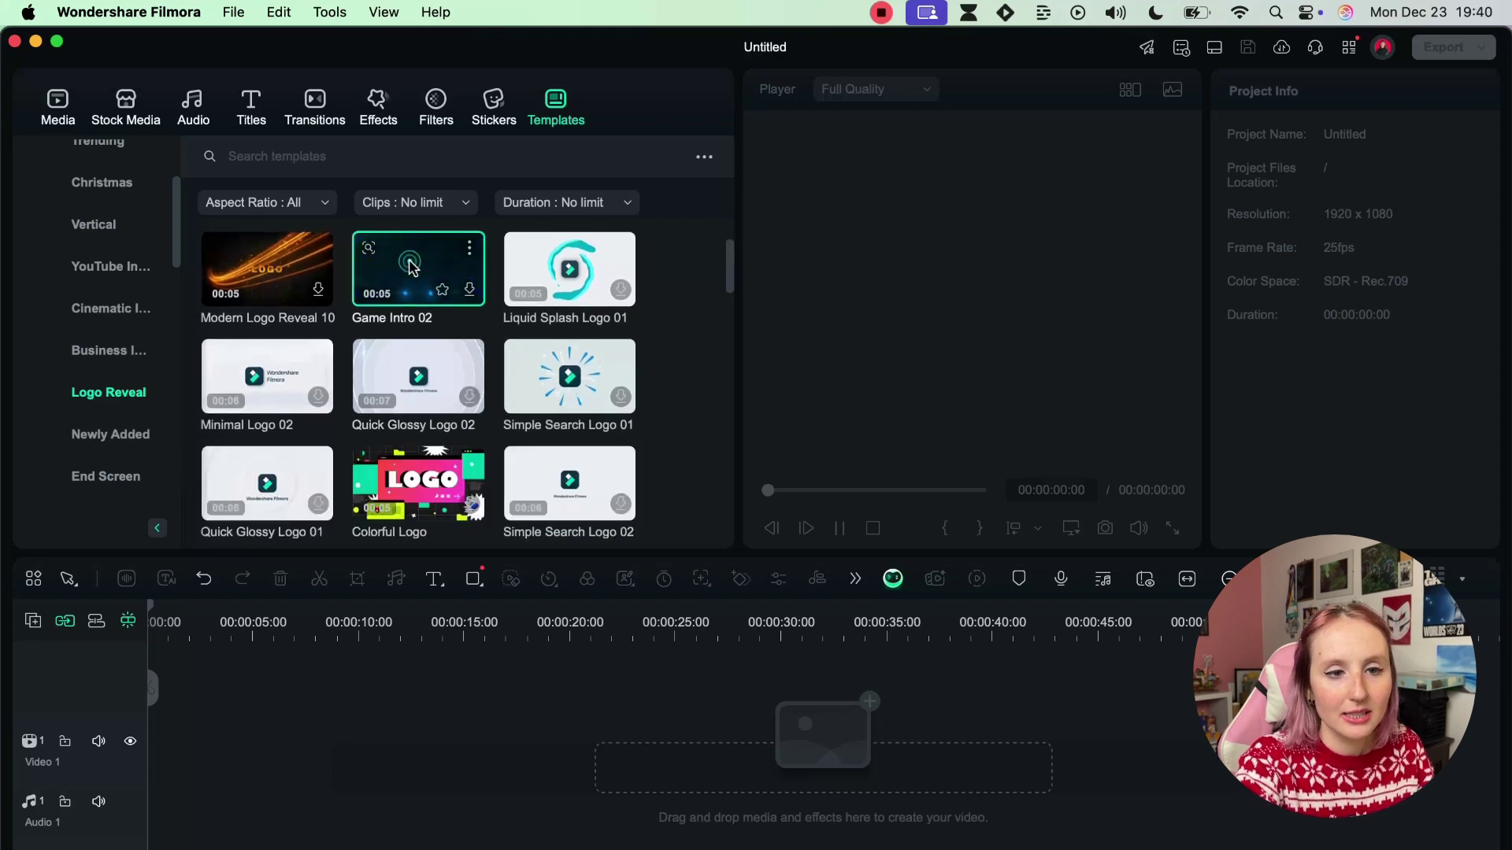
left_click(419, 510)
scroll(418, 510, "down", 1)
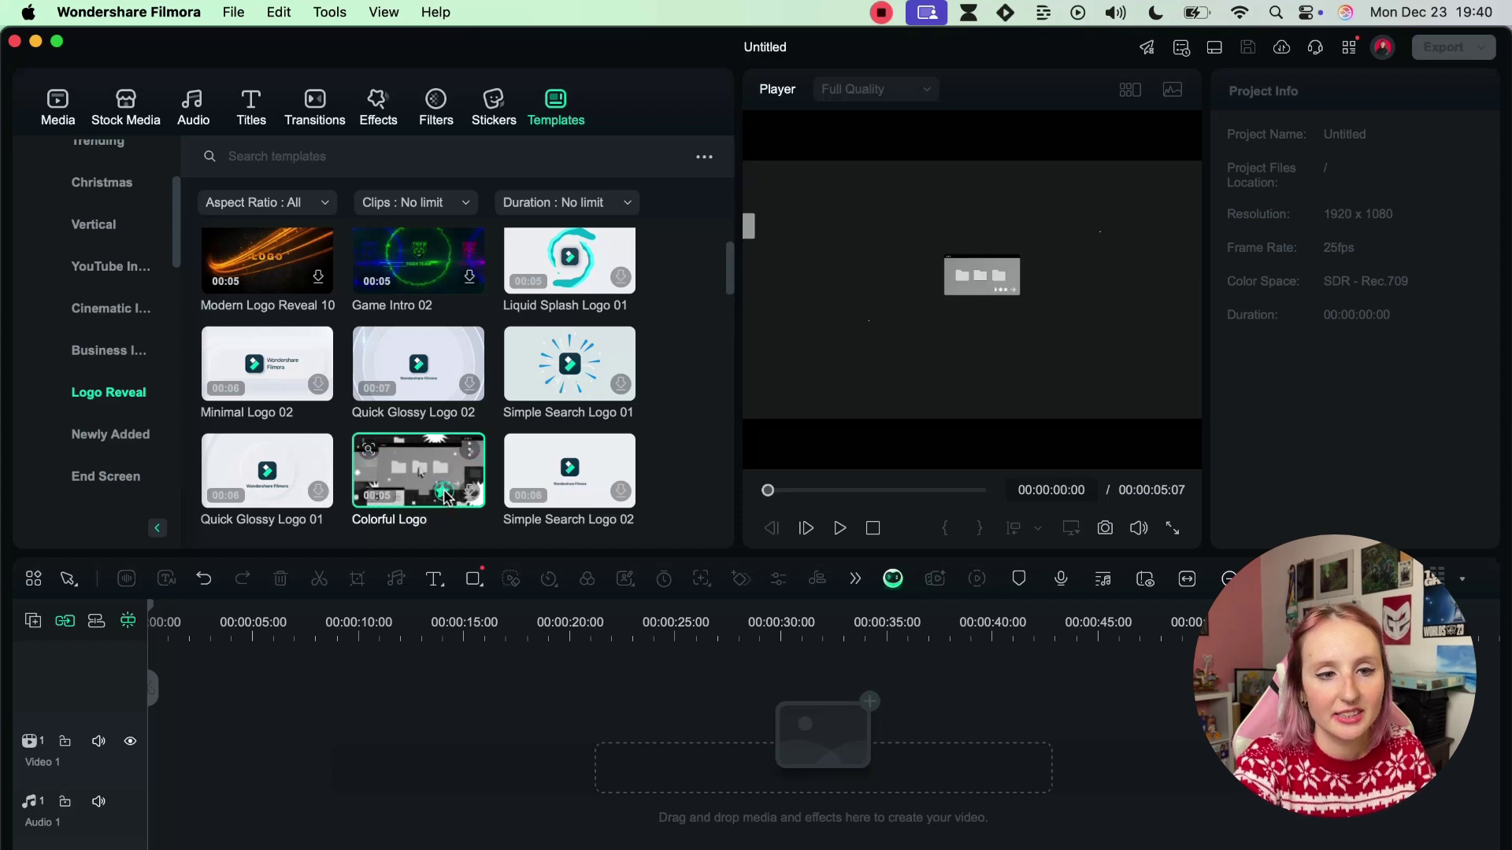
scroll(445, 498, "down", 5)
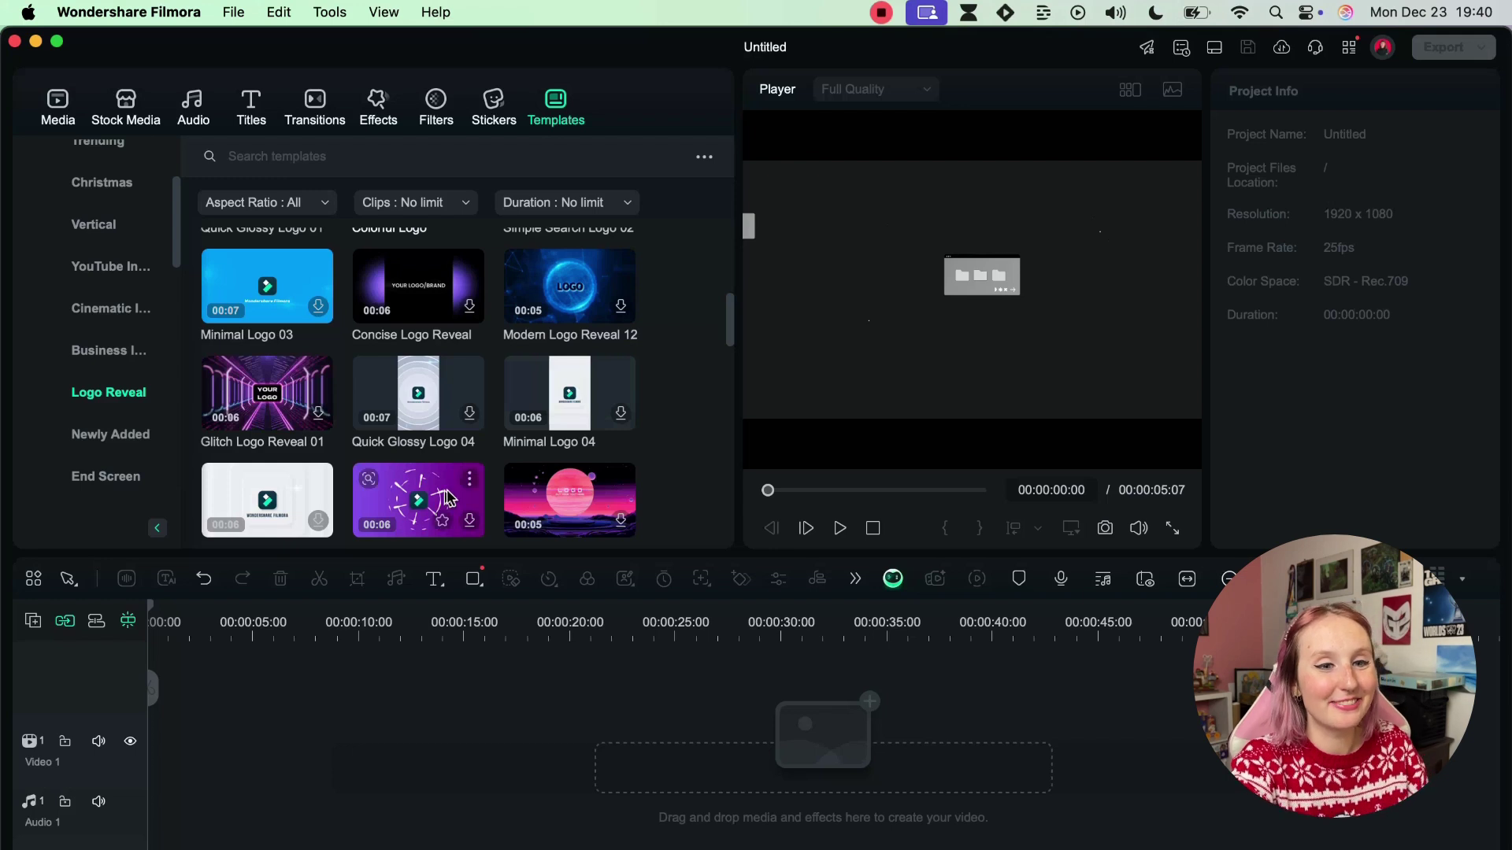
scroll(134, 435, "down", 2)
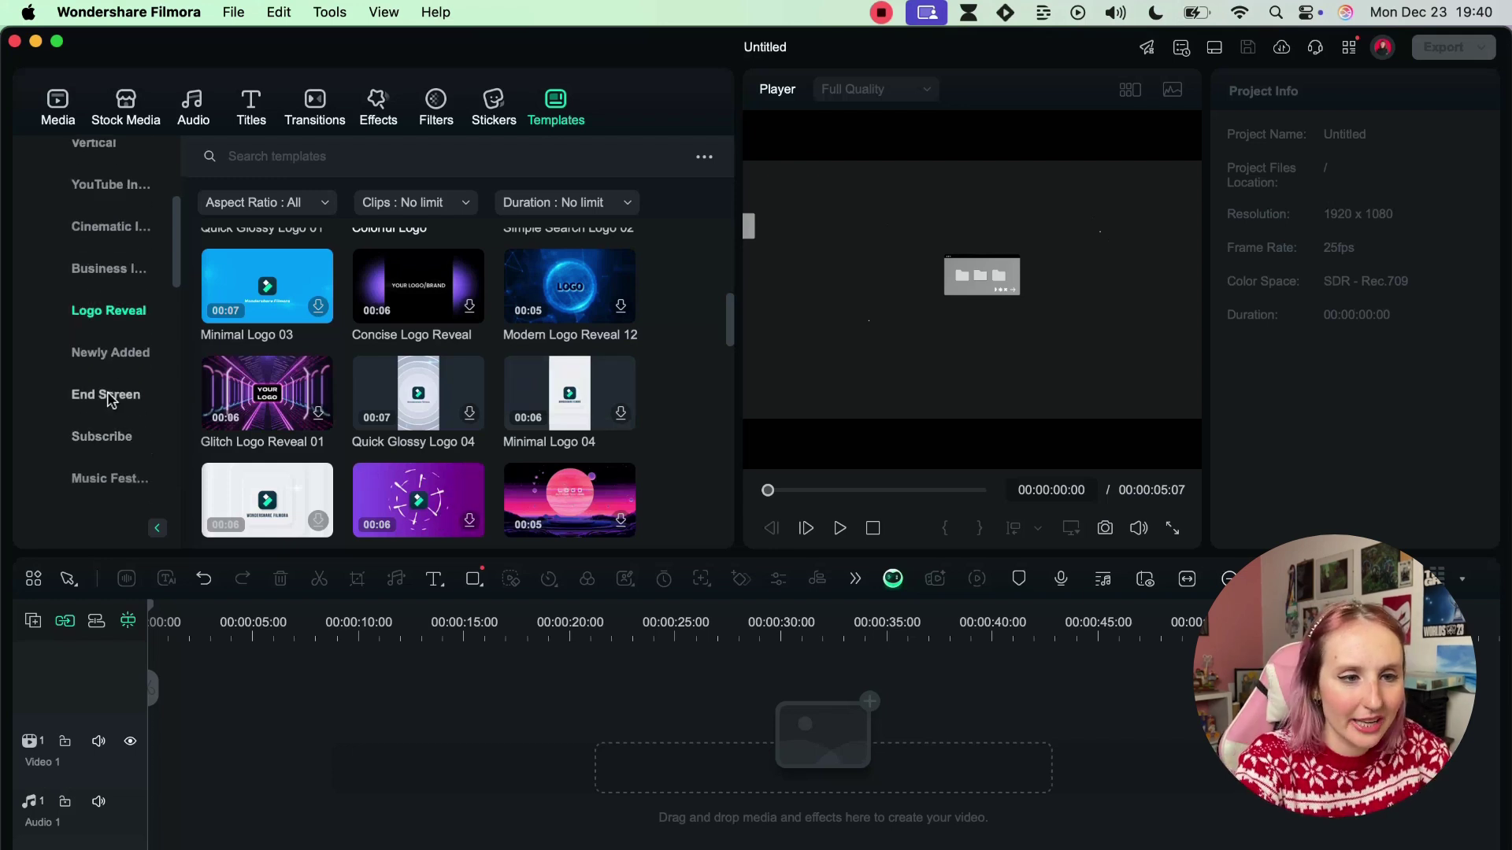
left_click(108, 396)
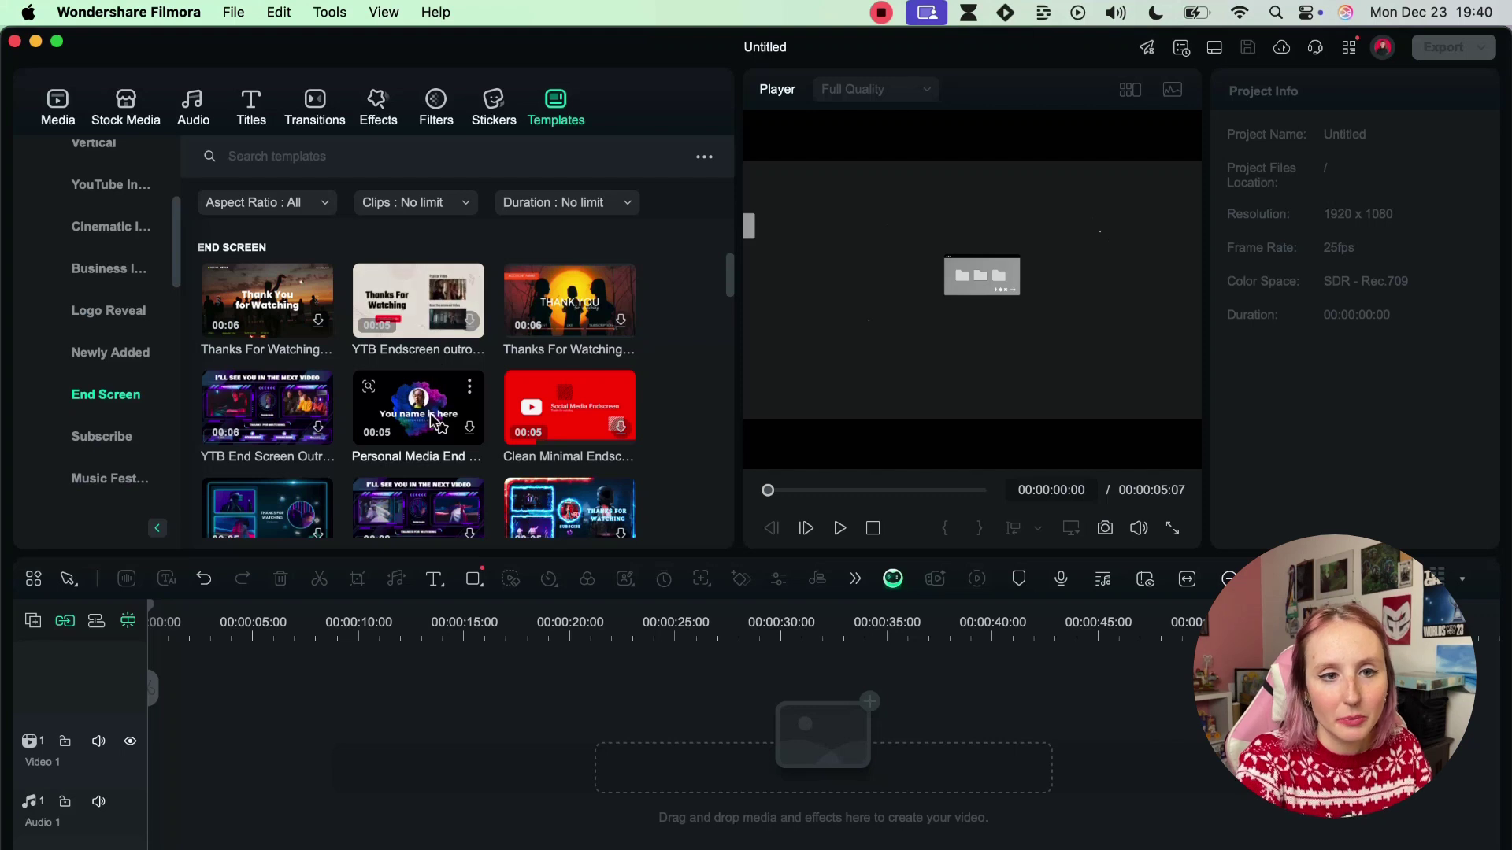
scroll(432, 417, "down", 5)
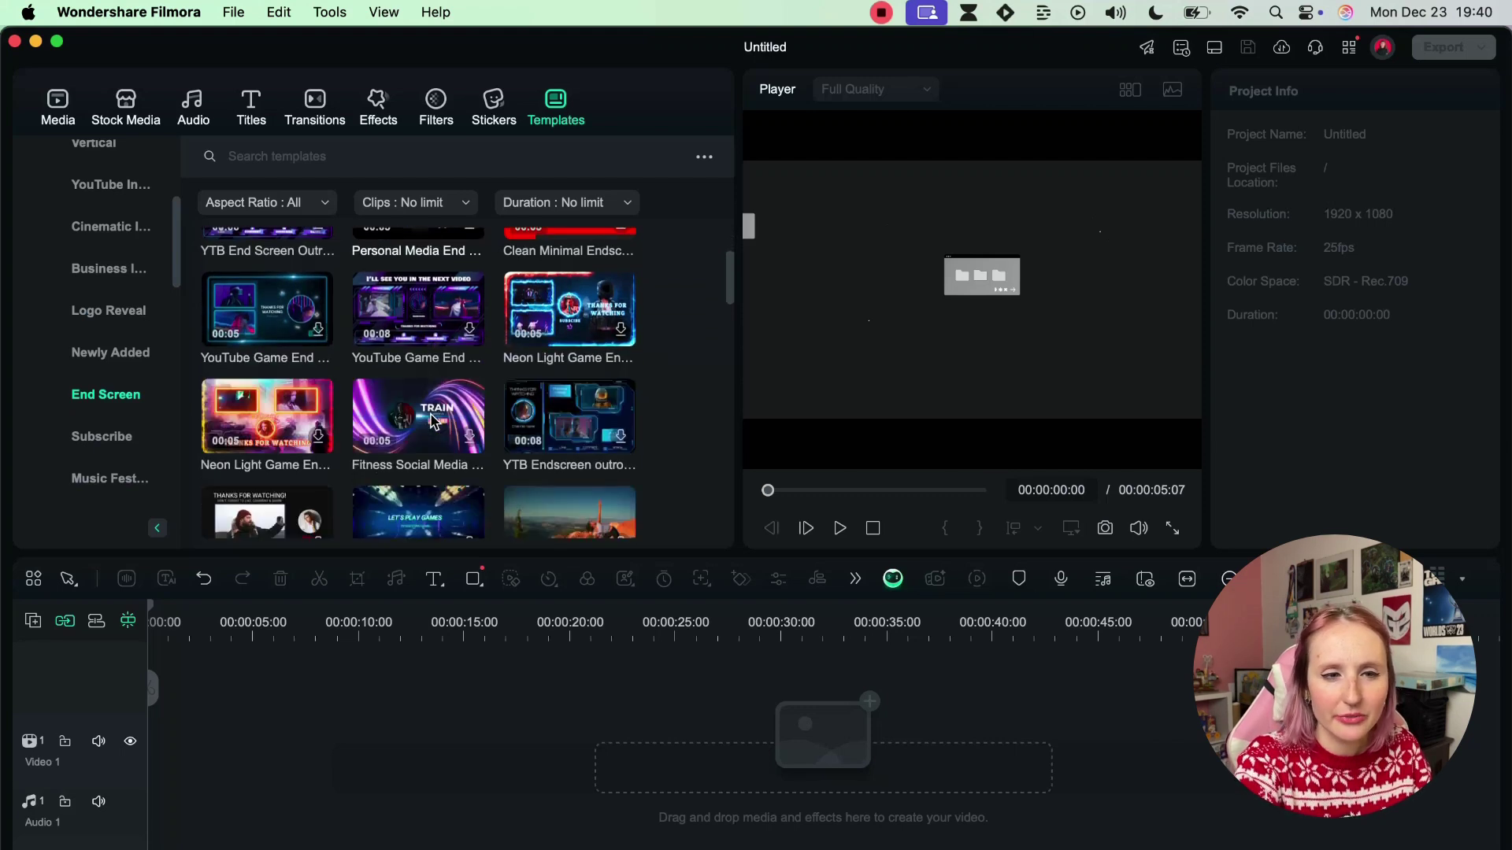
scroll(432, 421, "down", 10)
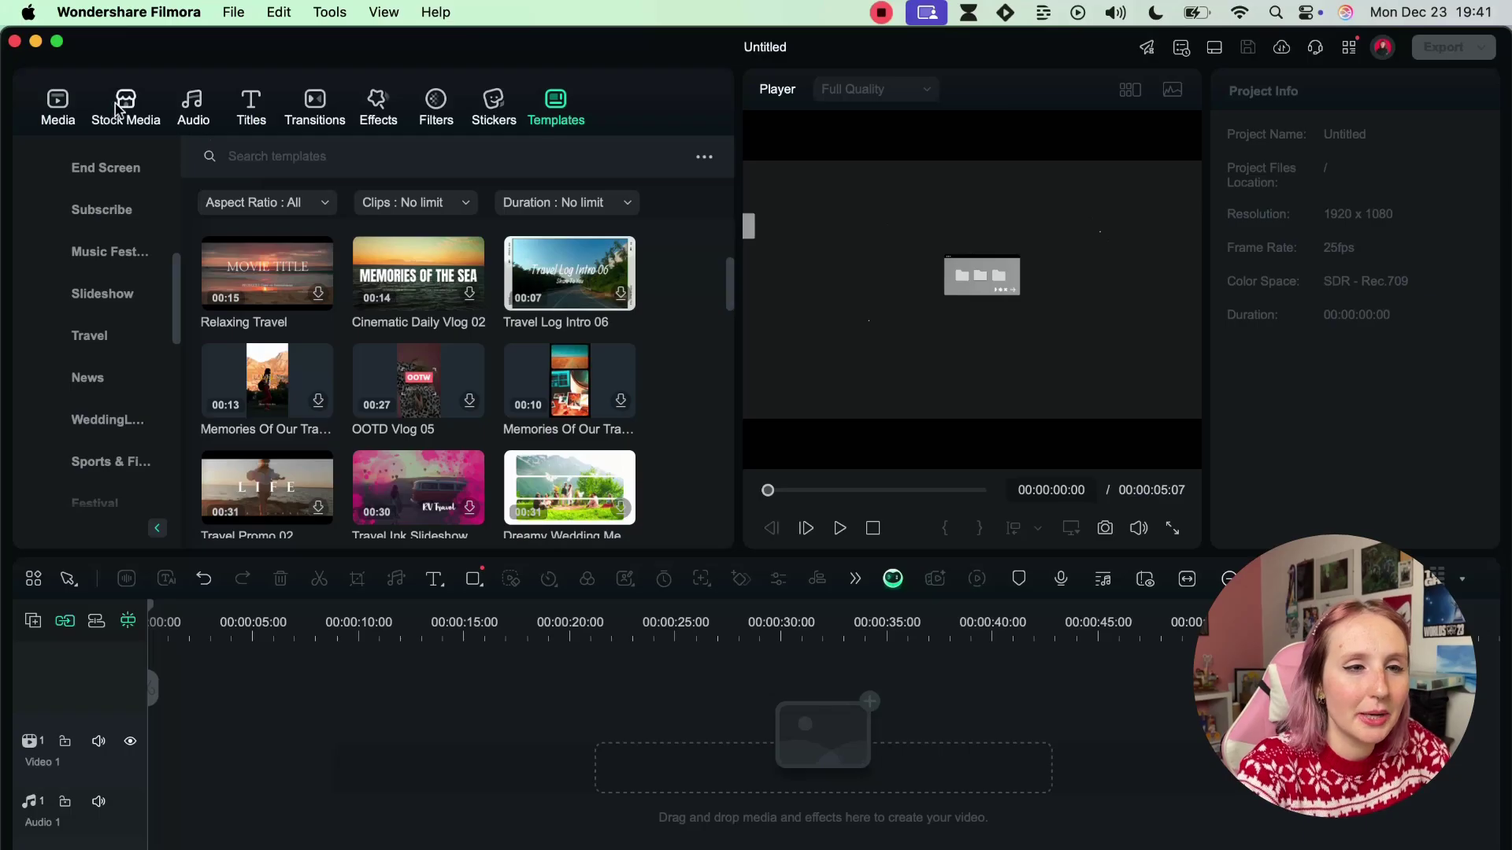
- Search Stock Media for 'gaming' and preview the Back BG Media 03 clip
left_click(119, 110)
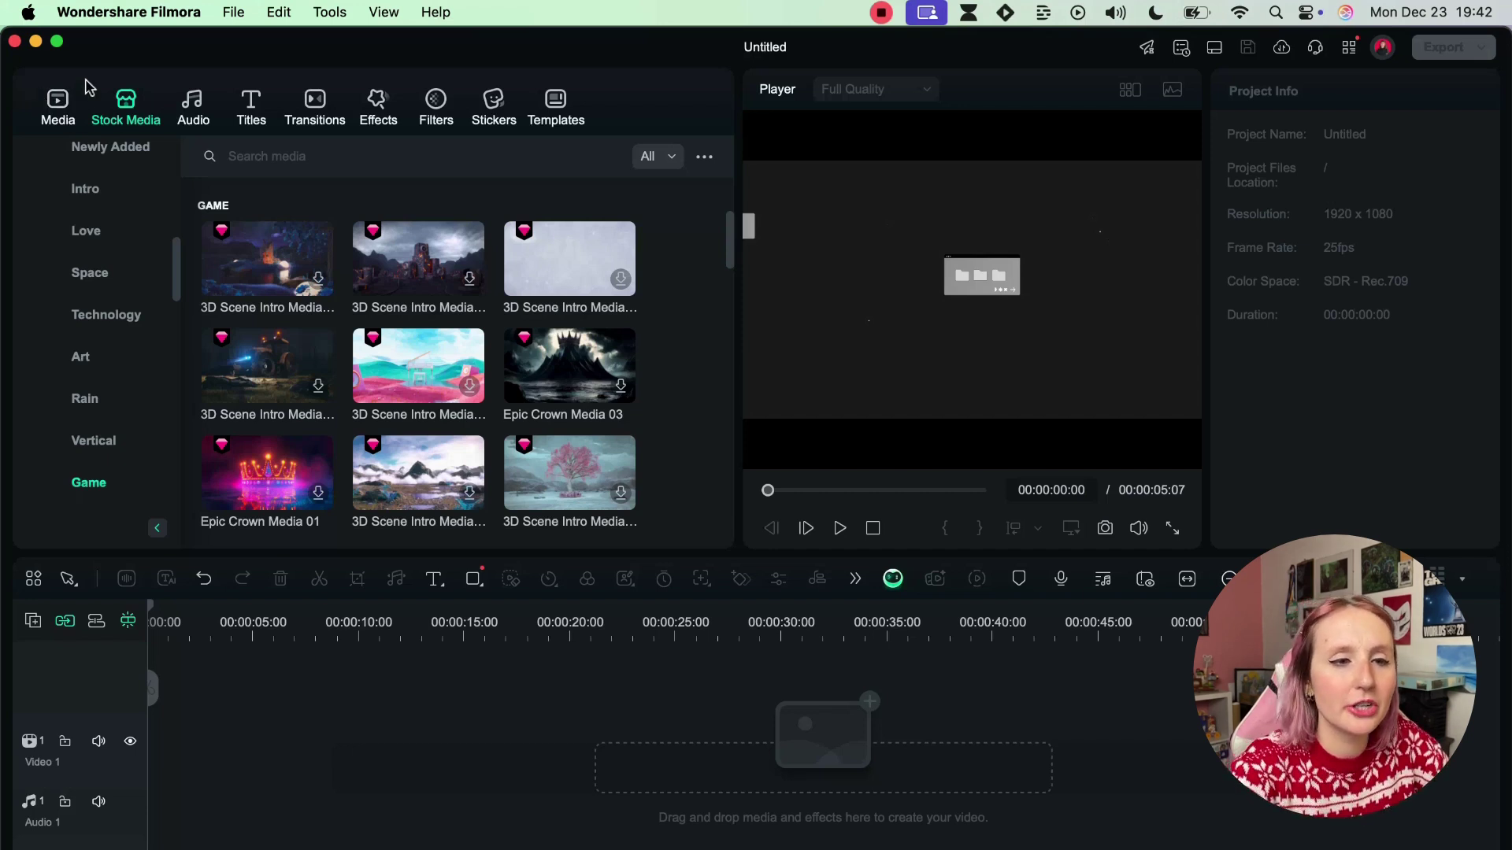
left_click(240, 153)
left_click(253, 215)
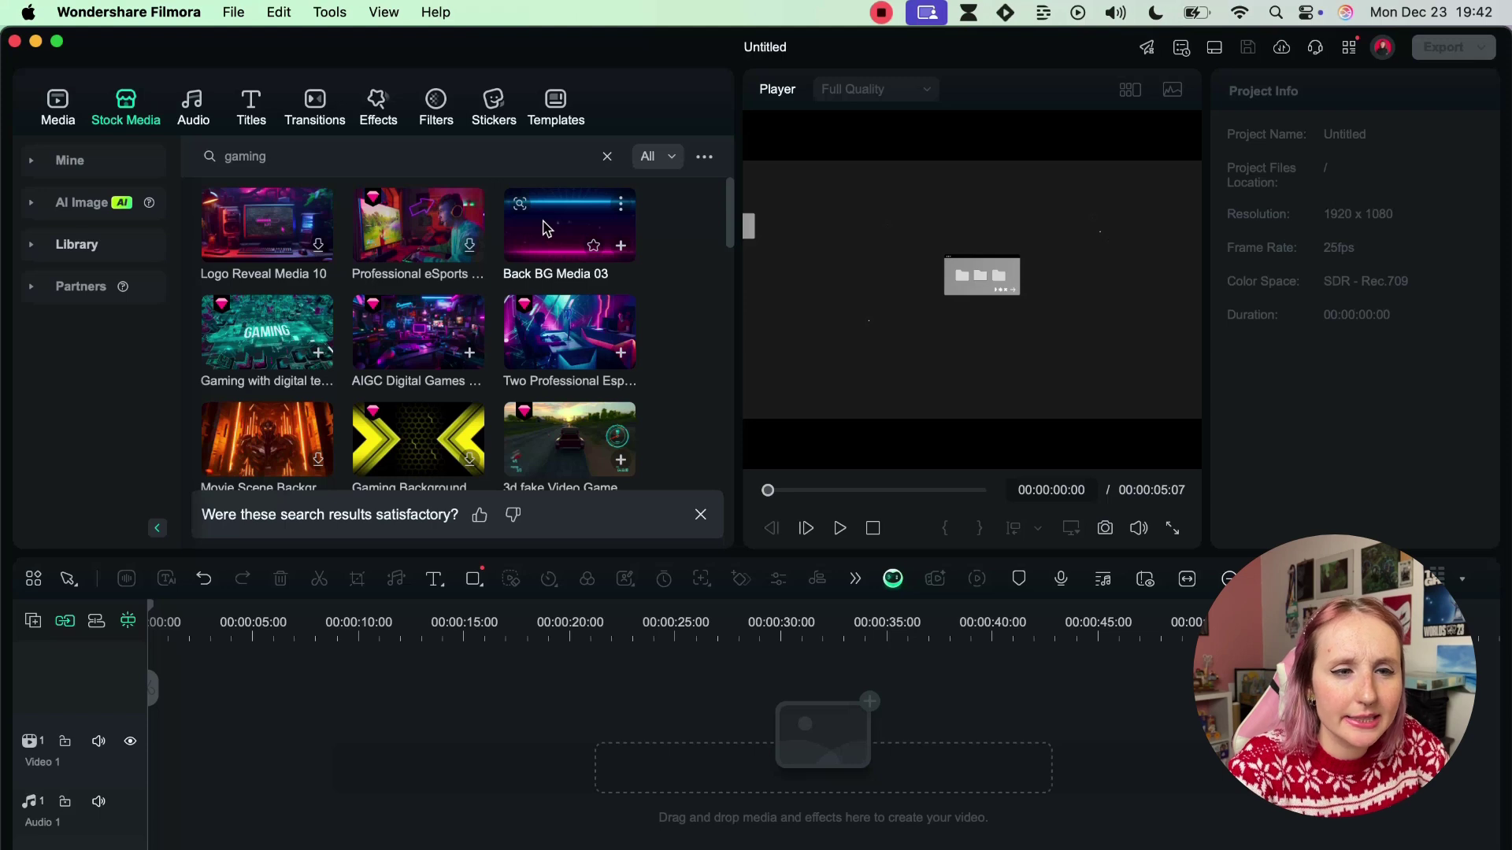
left_click(546, 228)
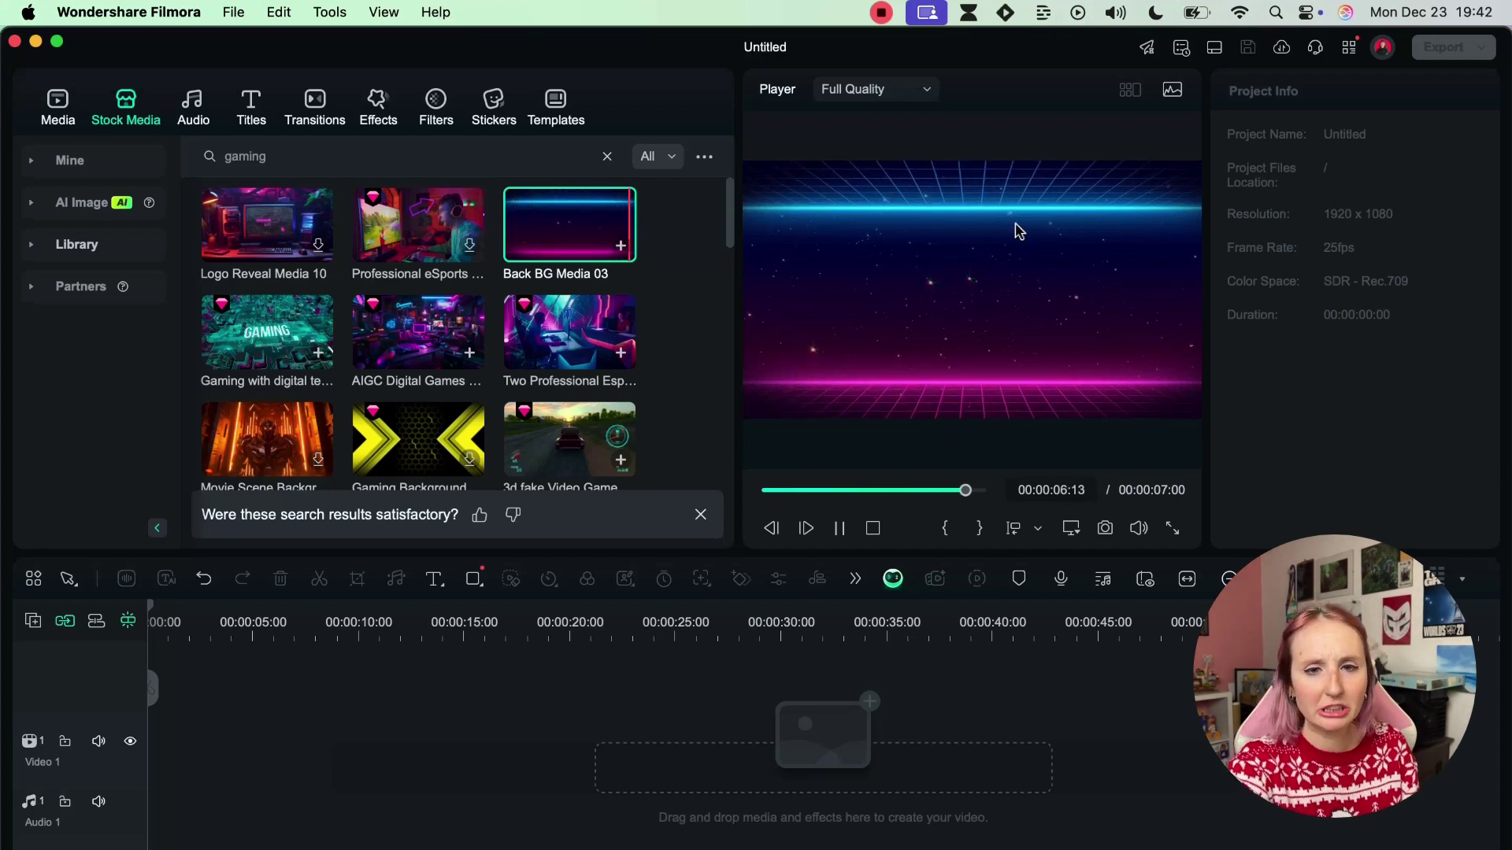
- Place Back BG Media 03, then the gaming technology, racing and Gaming at Home clips on Video 1
left_click_drag(569, 229, 271, 774)
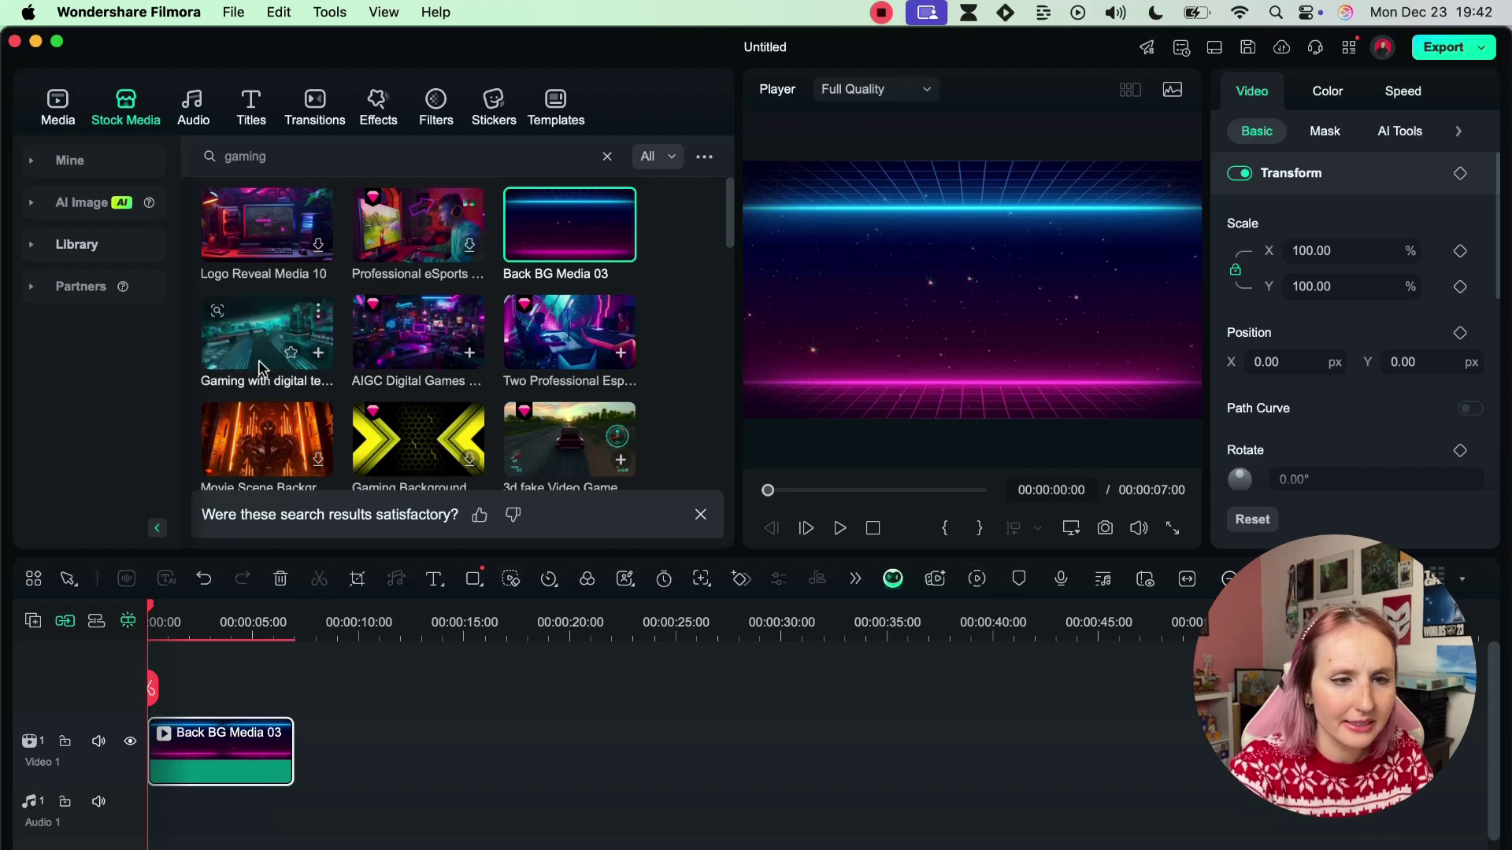
left_click(318, 352)
left_click_drag(569, 438, 697, 736)
left_click(620, 353)
scroll(418, 331, "down", 5)
left_click_drag(270, 330, 1165, 748)
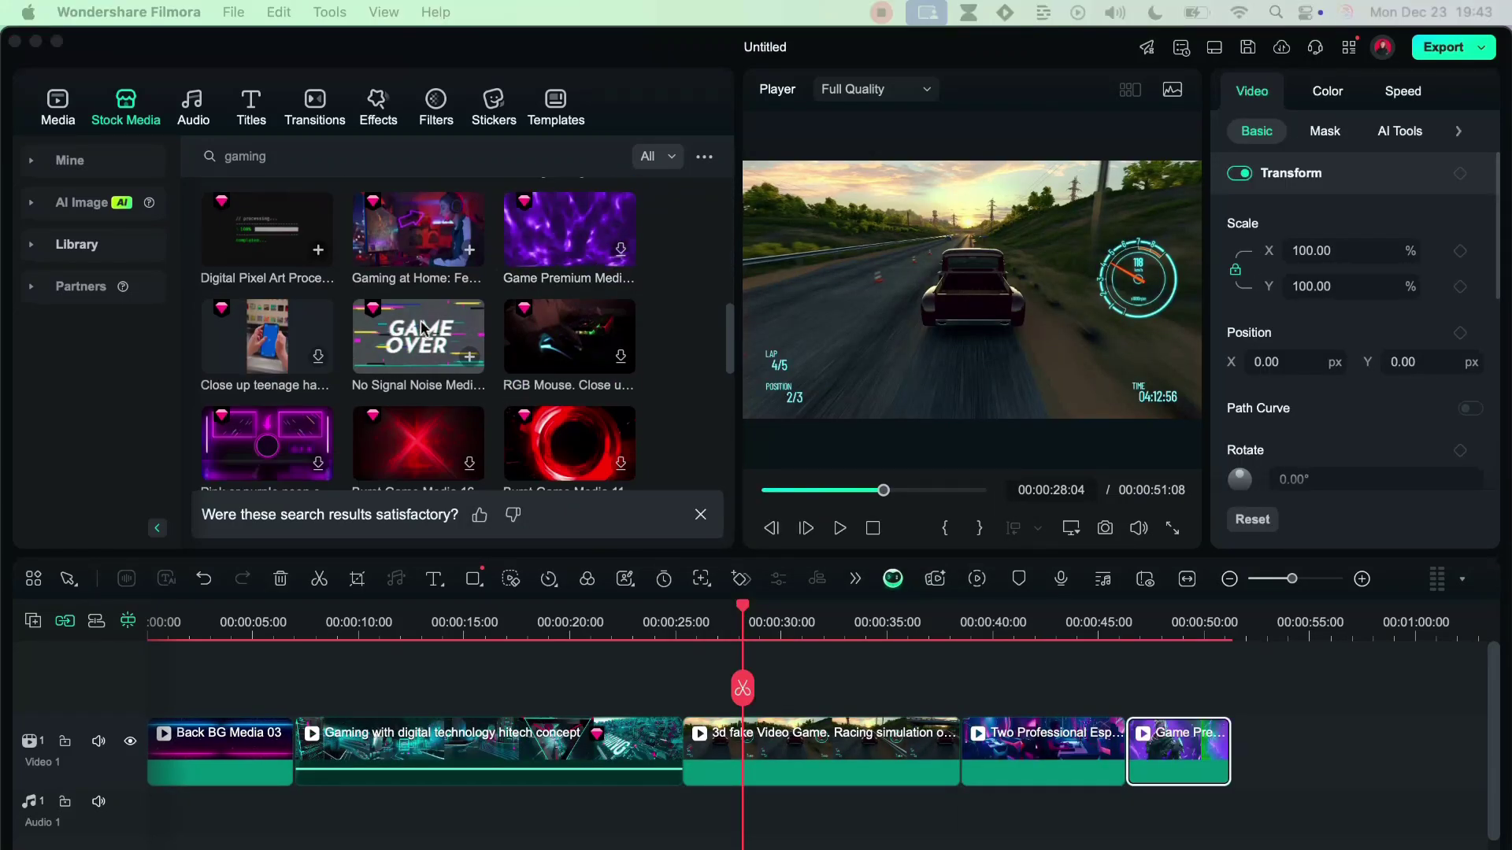
scroll(440, 378, "up", 3)
left_click(469, 437)
scroll(518, 378, "down", 5)
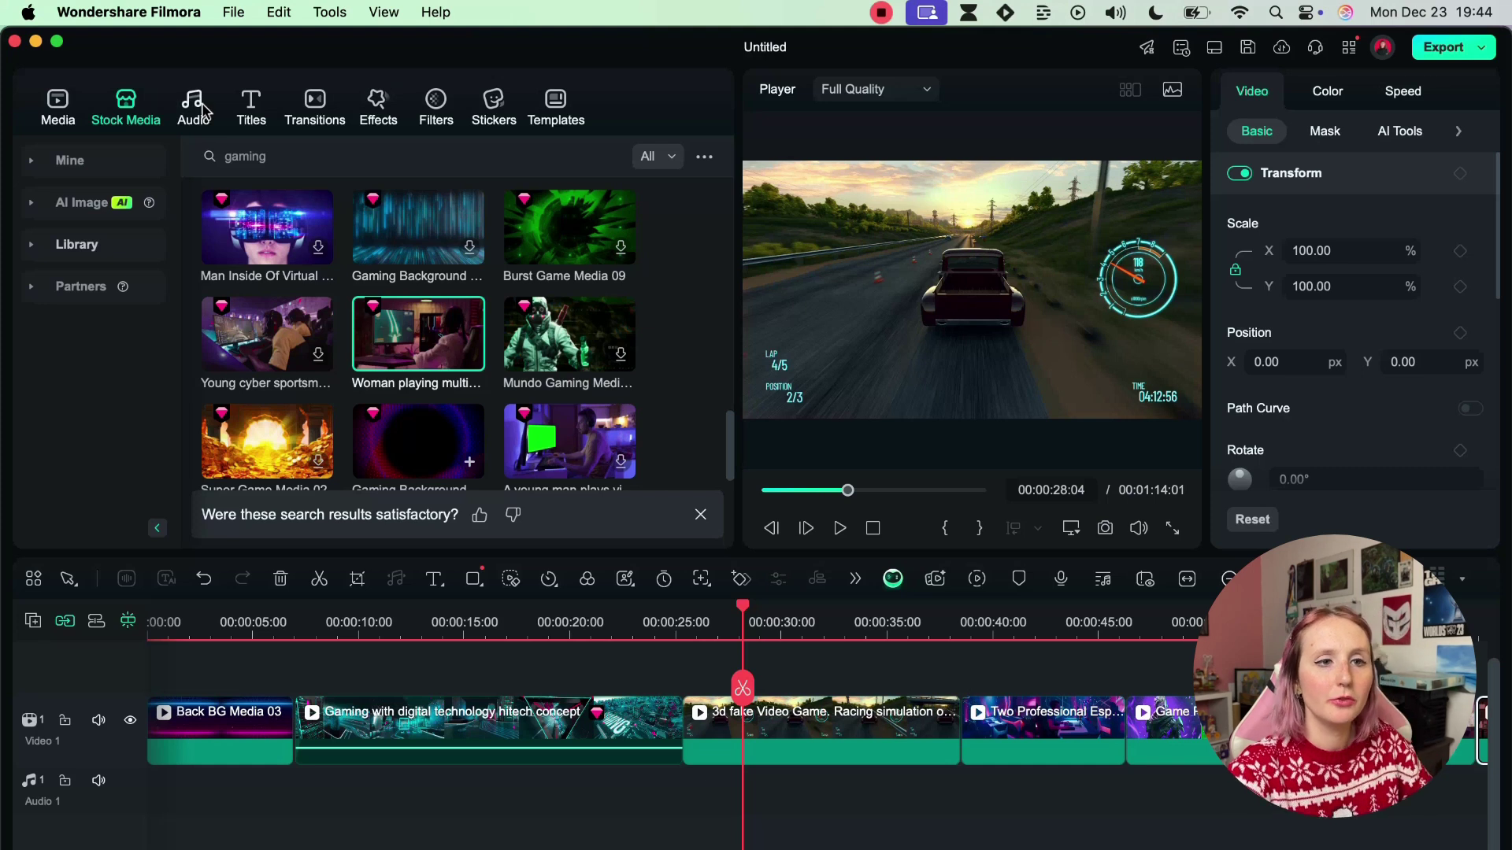
- Preview Gamer Music 2 in the gaming music results and lay it on Audio 1 from the start
left_click(202, 109)
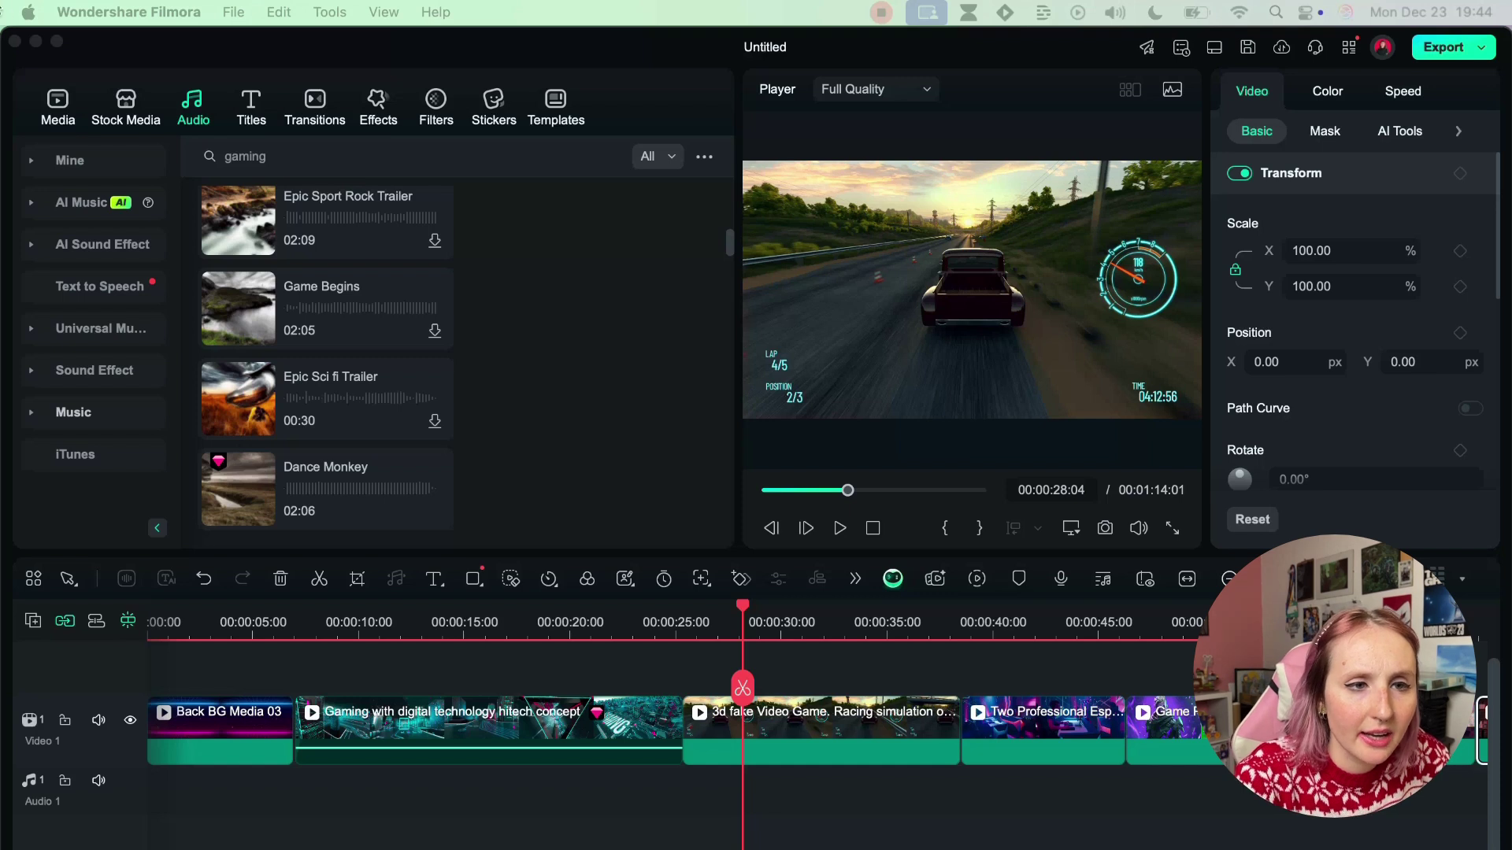
left_click(293, 164)
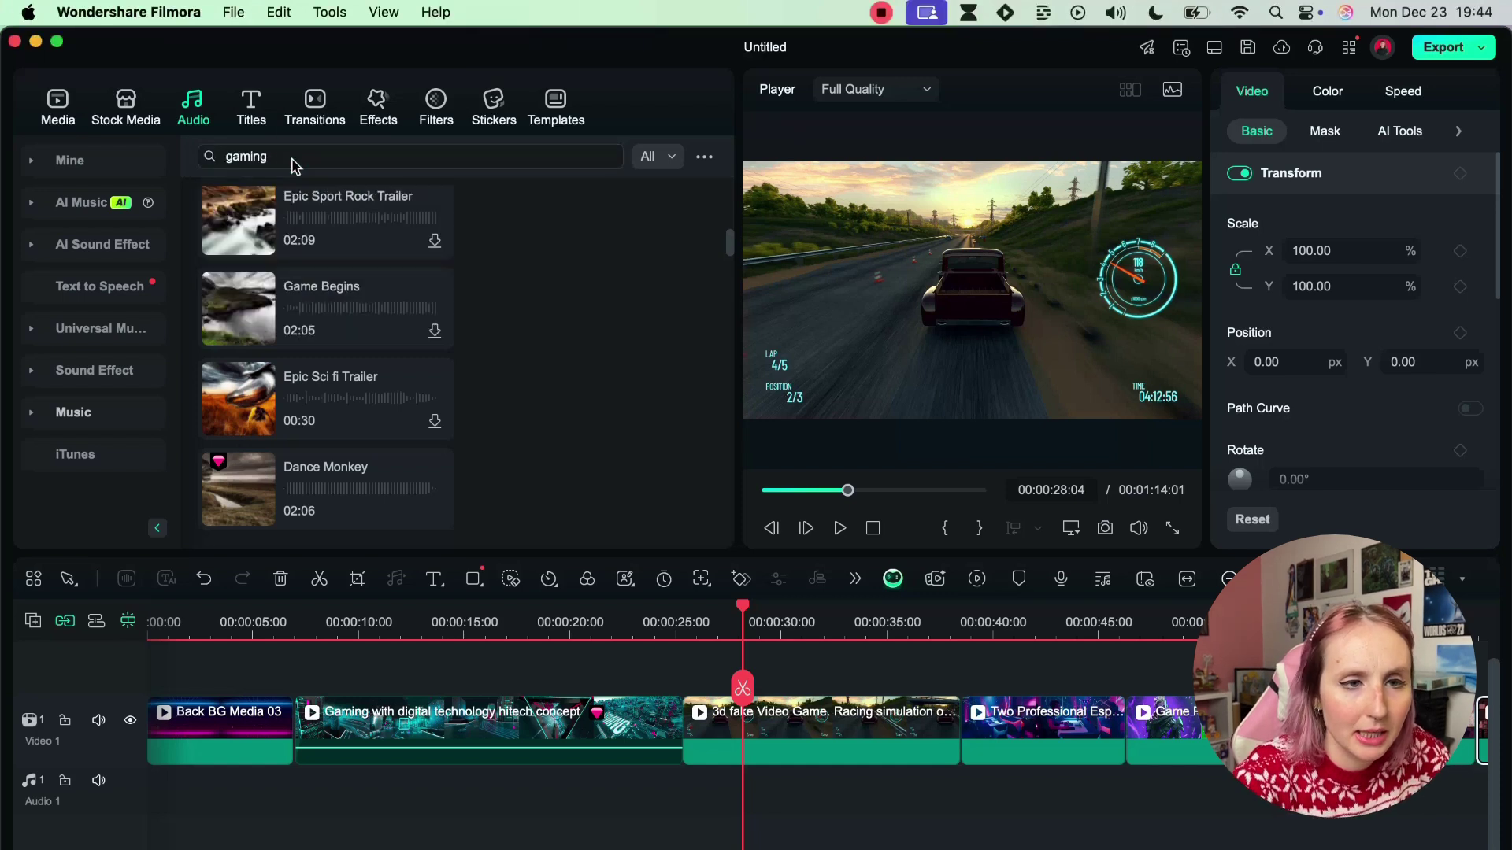
scroll(378, 441, "down", 8)
left_click(379, 508)
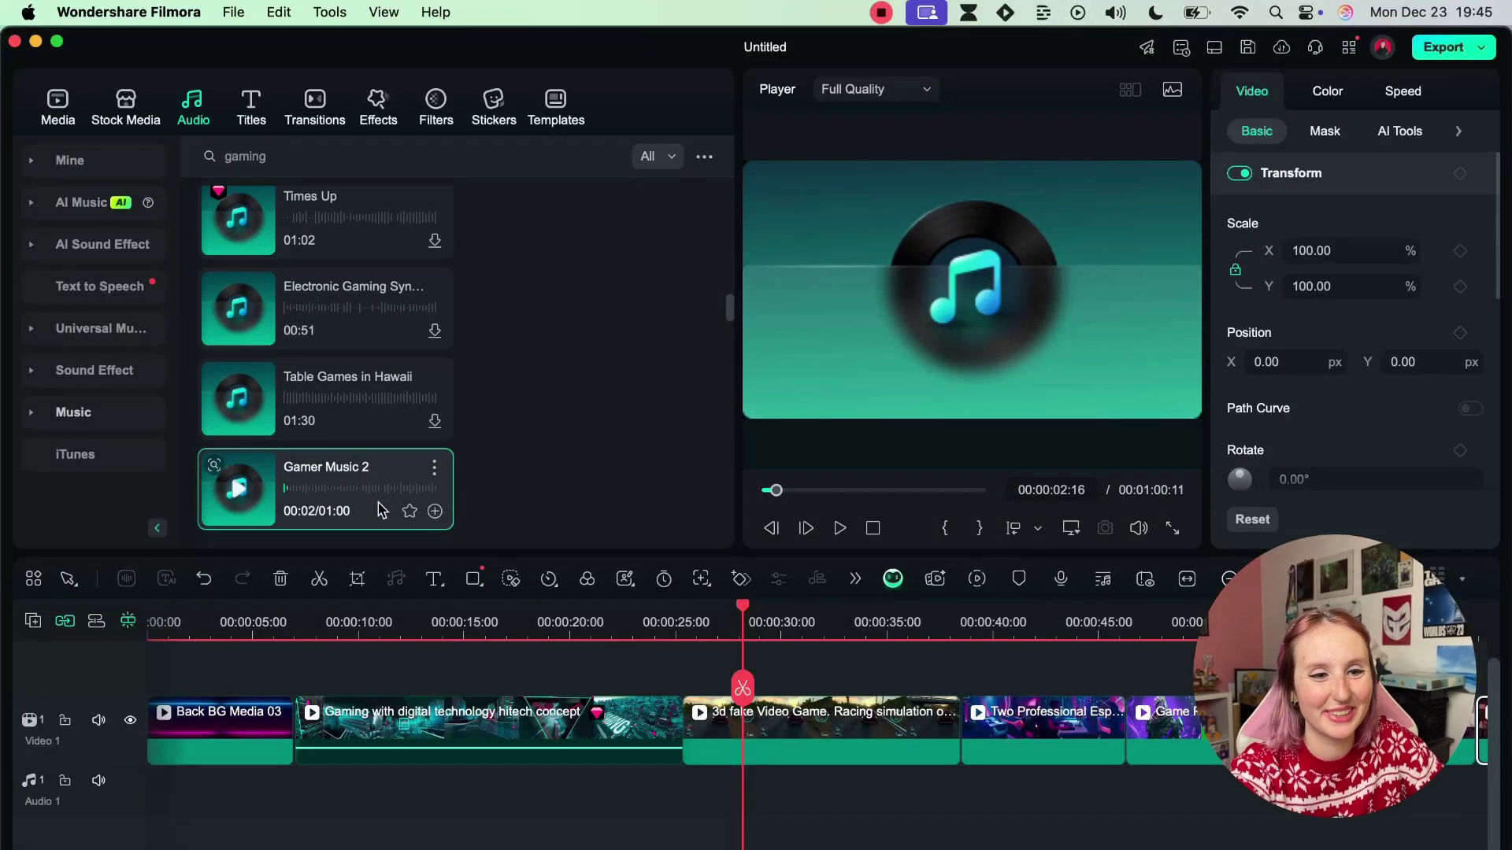
left_click_drag(379, 510, 193, 809)
- Search the title library for gaming titles
left_click(254, 114)
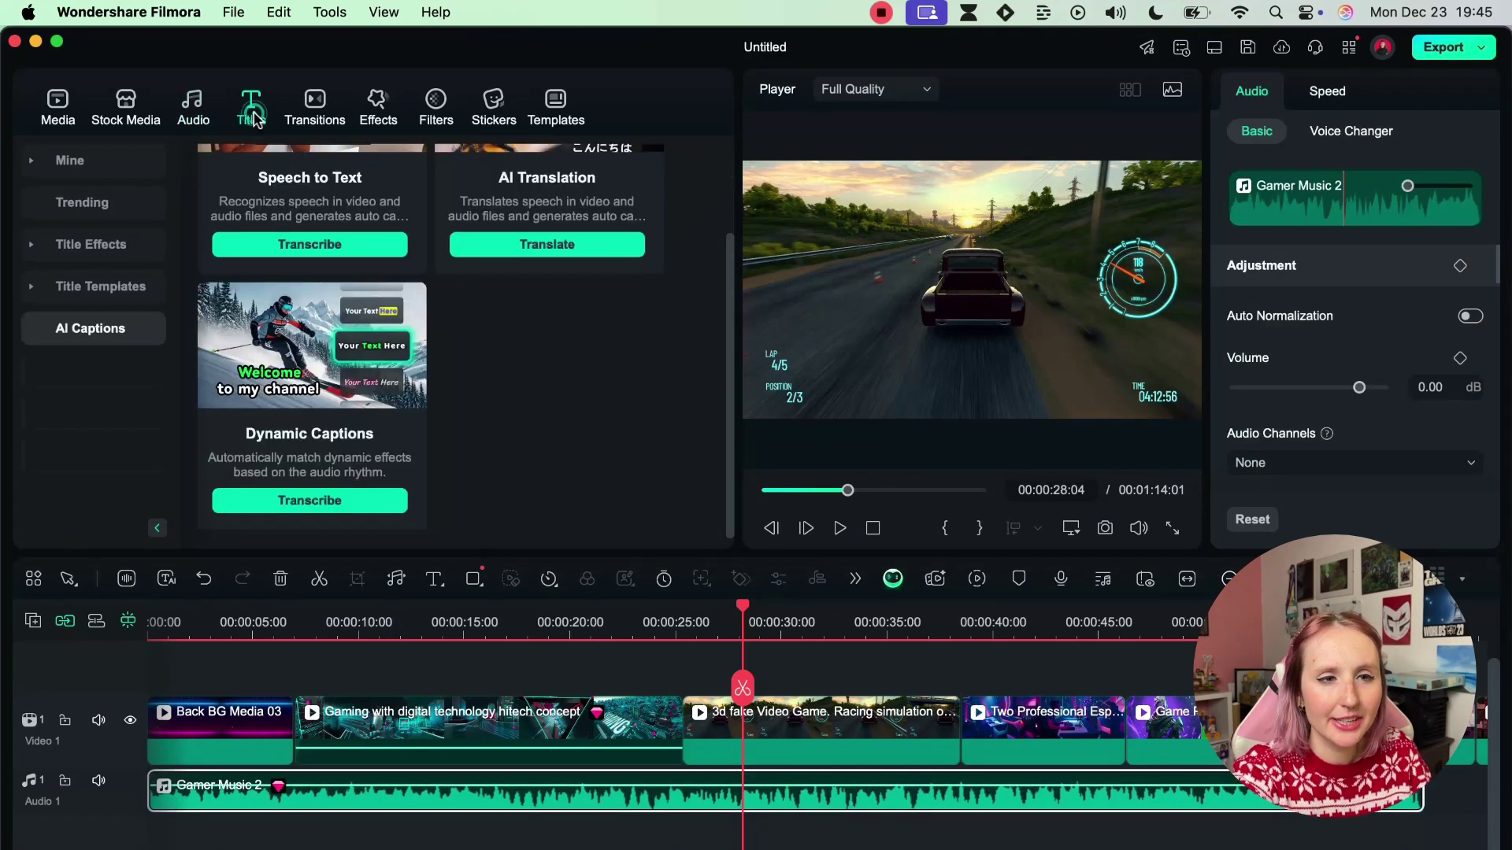
left_click(82, 203)
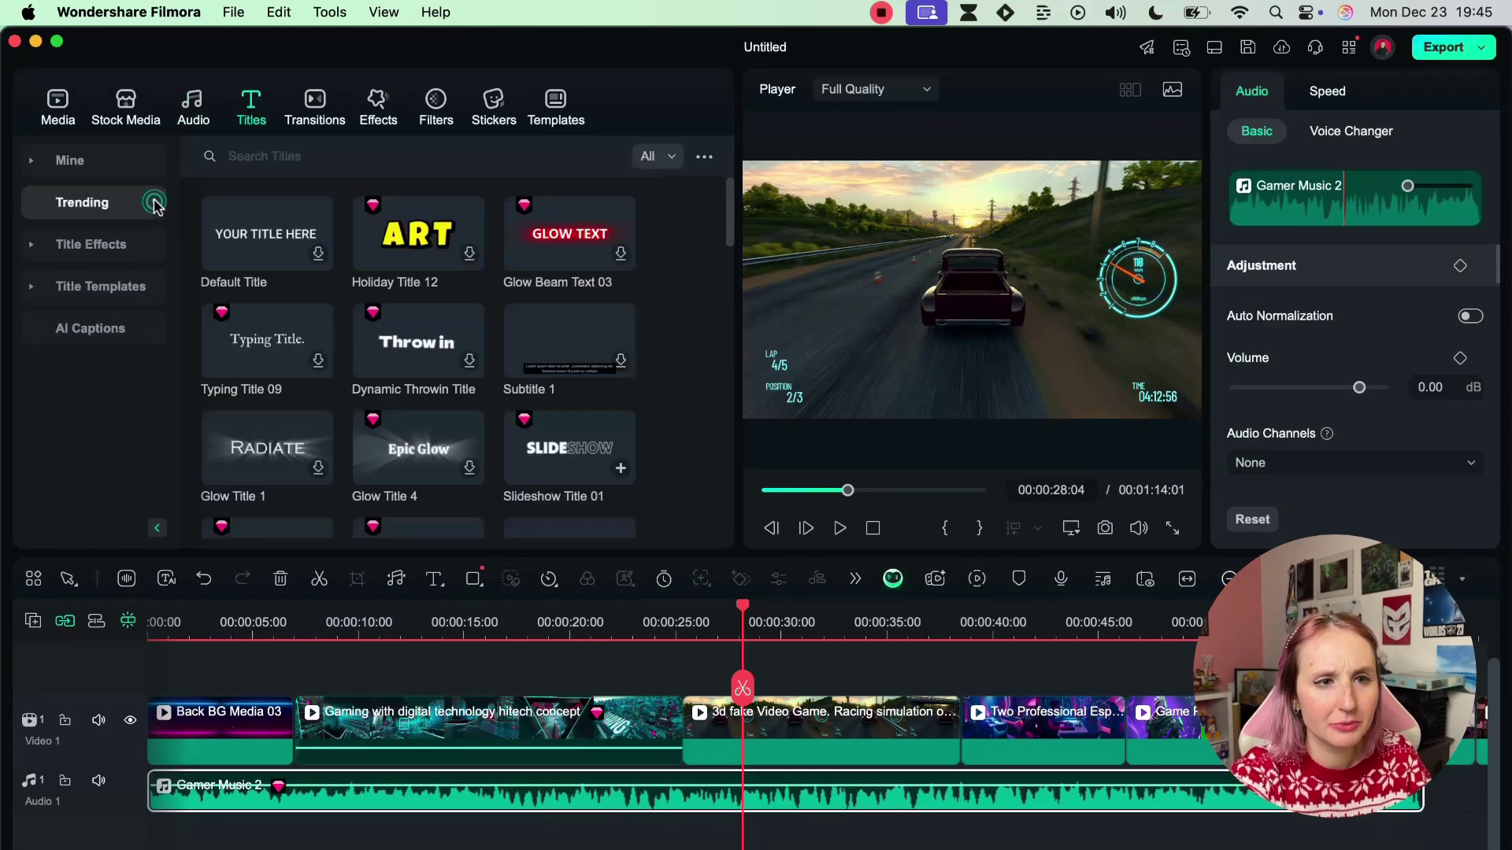
left_click(231, 158)
left_click(247, 214)
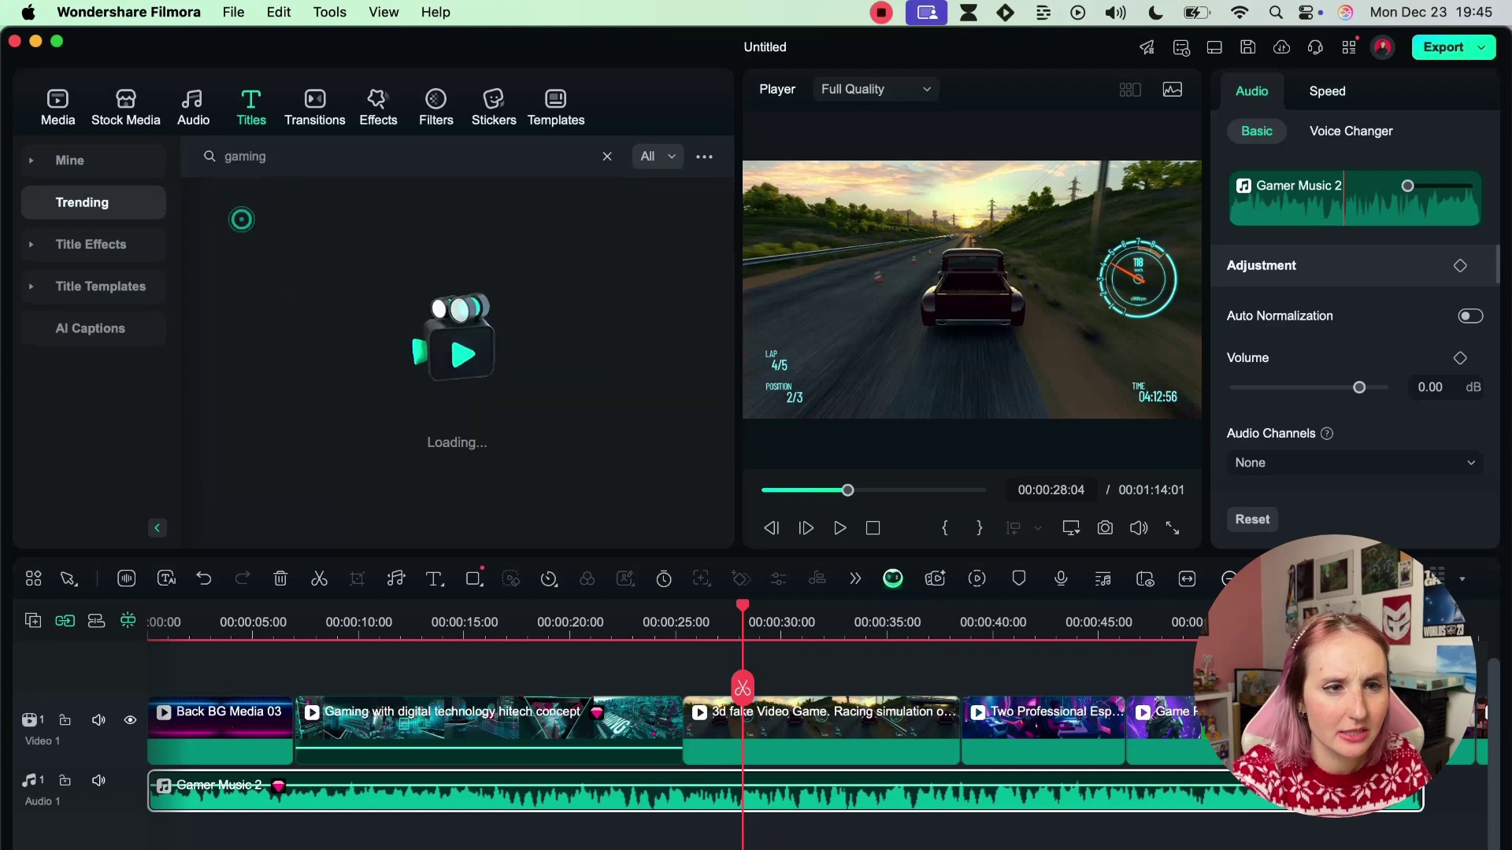
- Add High Tech Cyberpunk at the start, a lower-third game title, and another Cyberpunk title near 20 seconds
left_click_drag(260, 347, 158, 675)
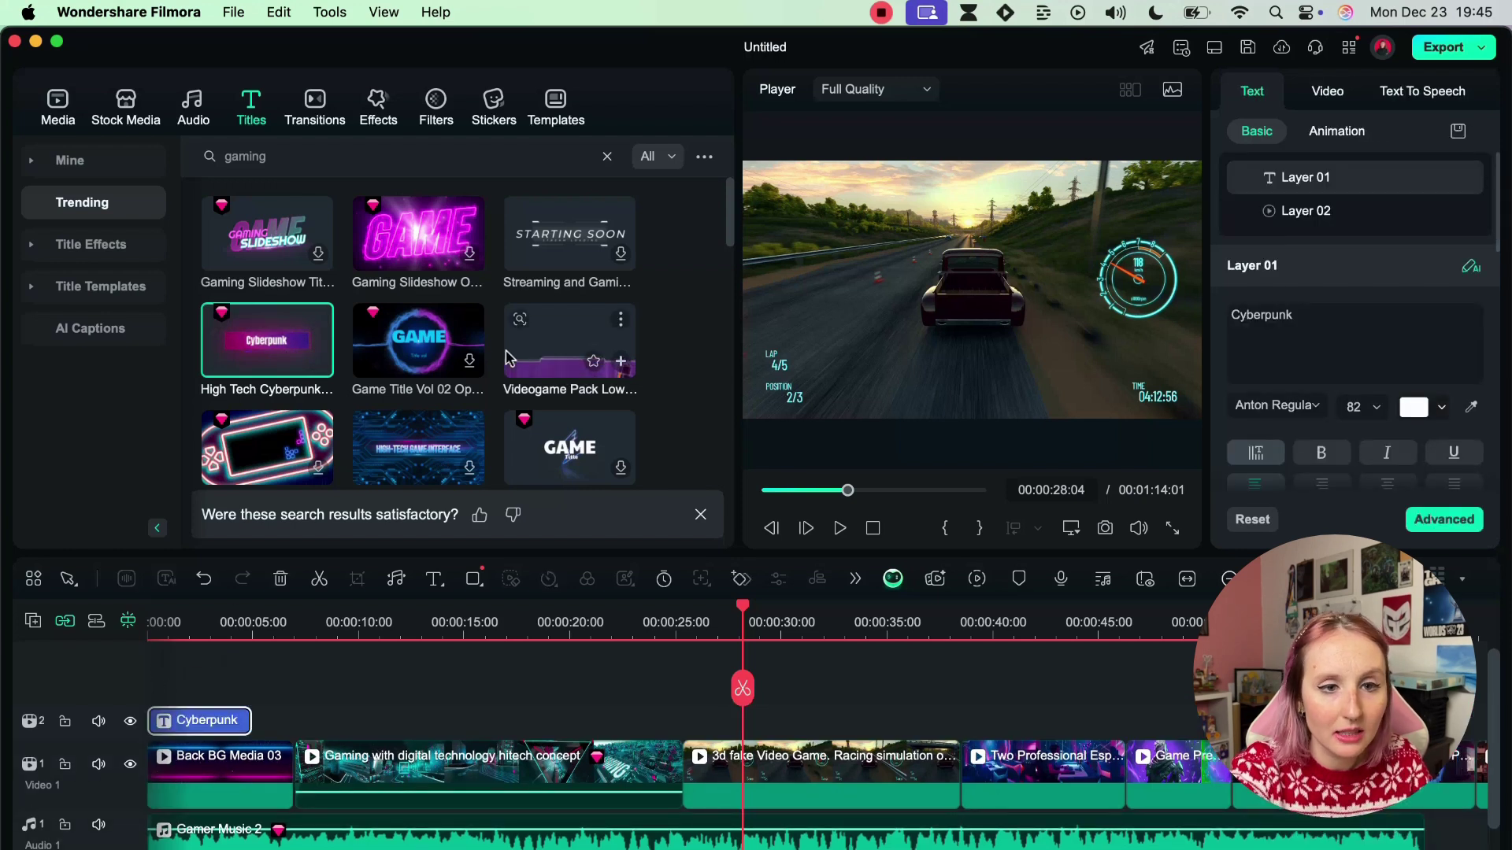
left_click_drag(555, 344, 288, 722)
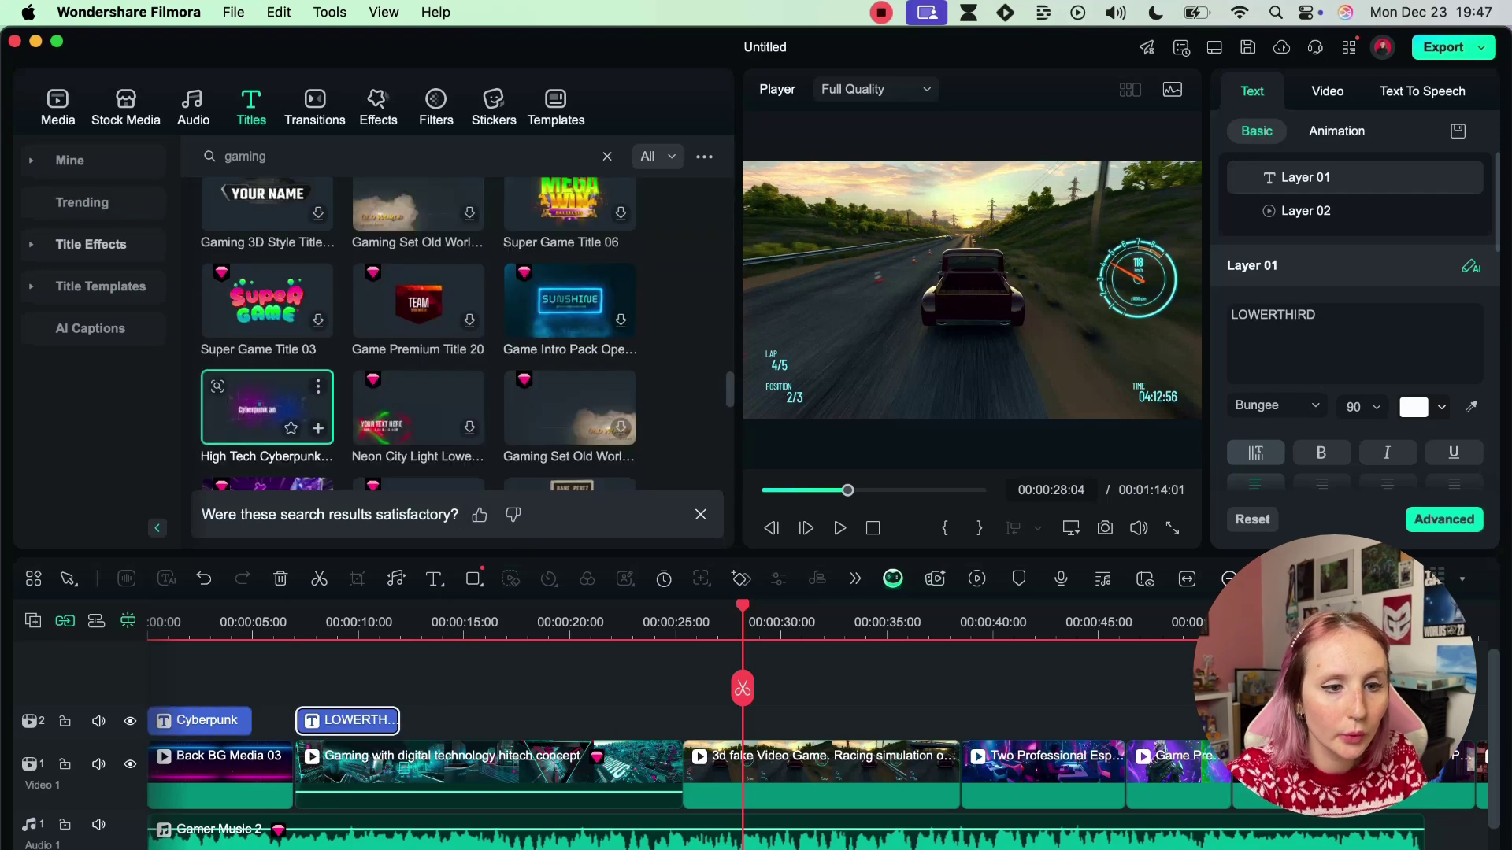
left_click_drag(268, 407, 589, 724)
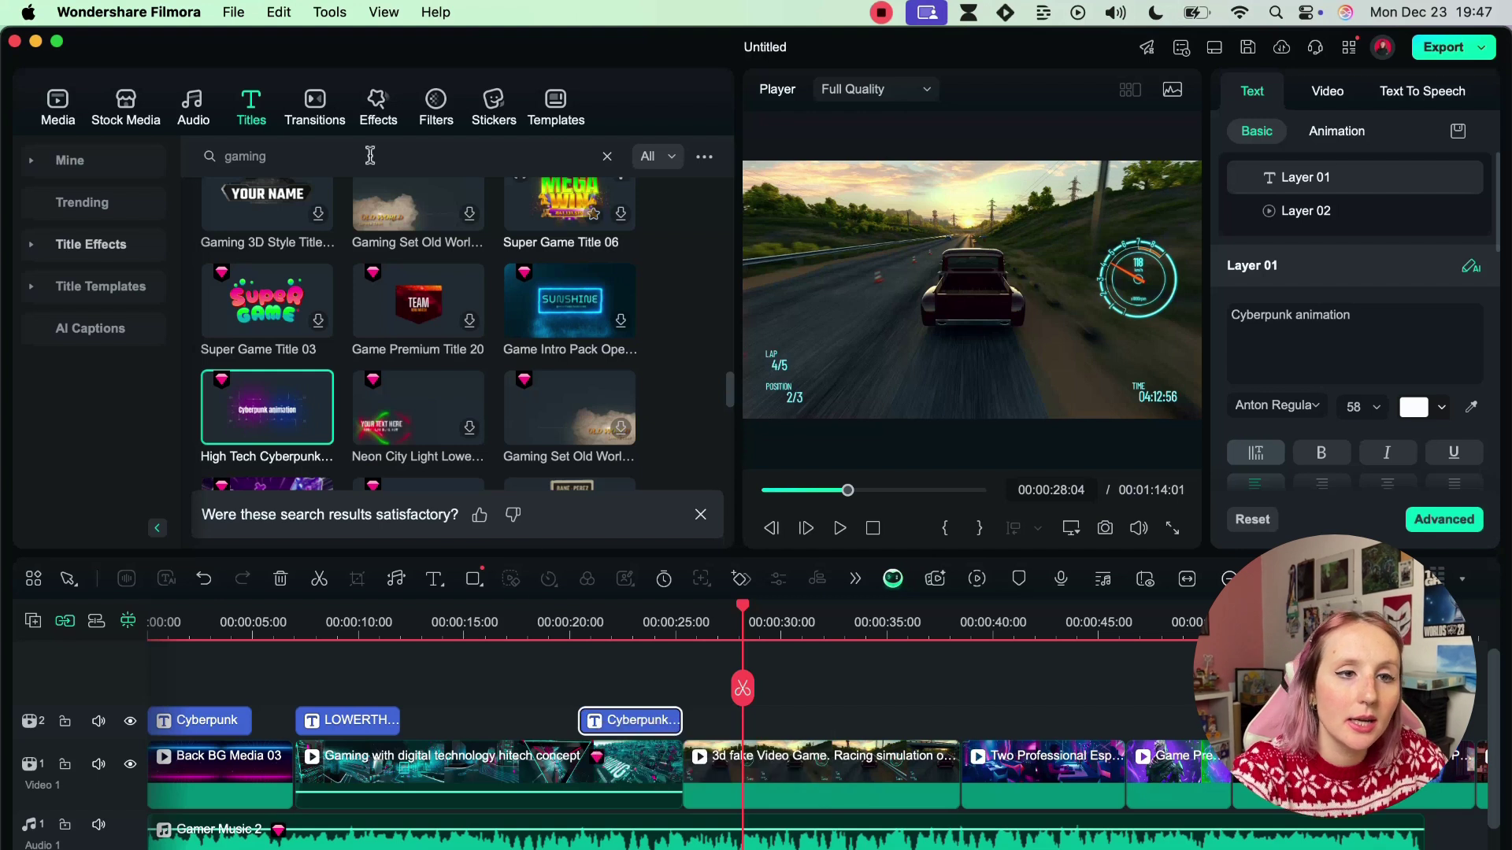
left_click(337, 128)
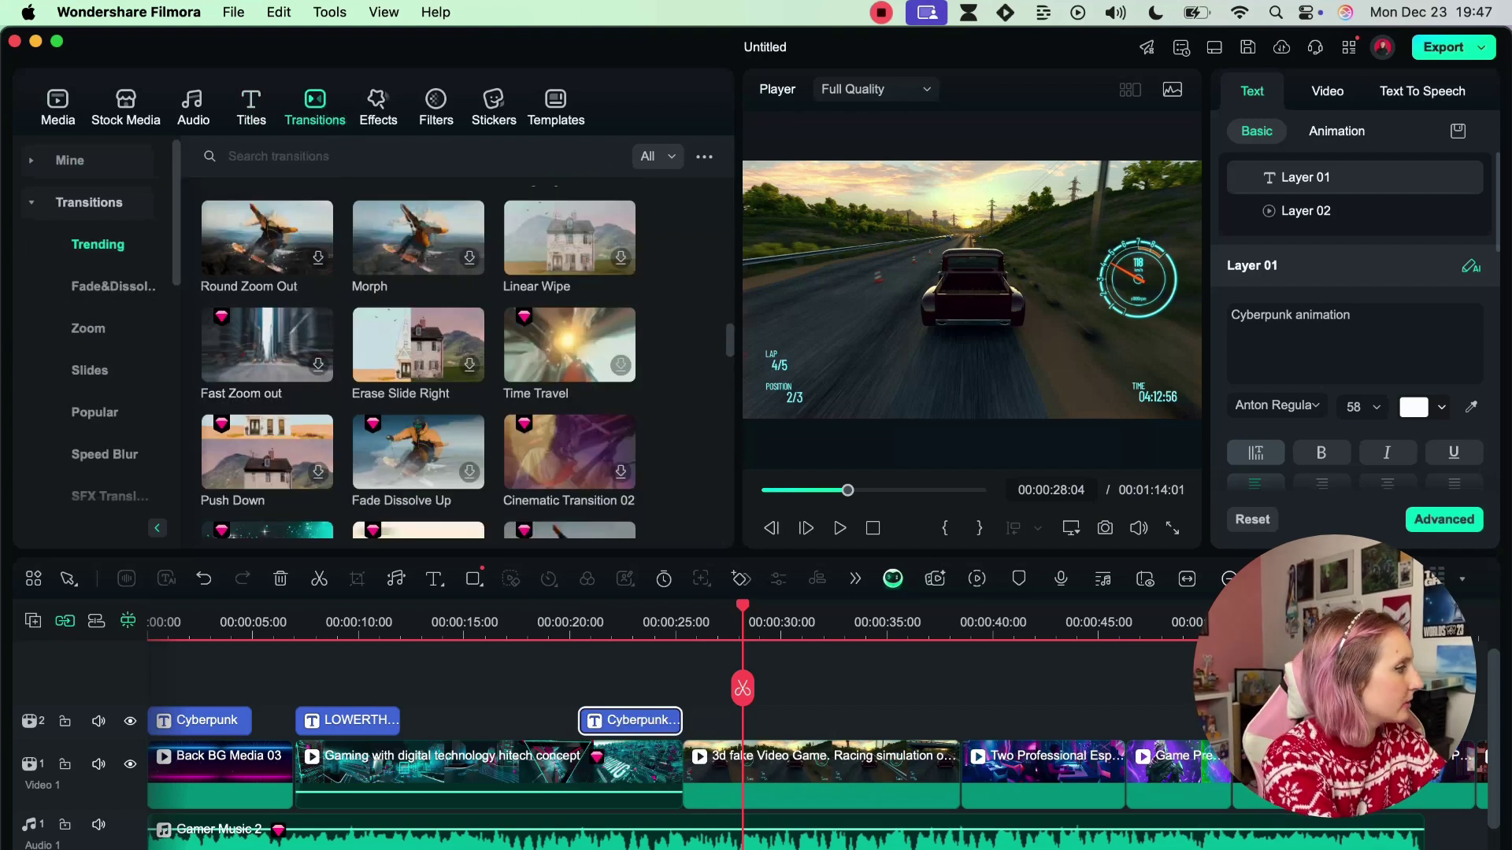
- Search transitions for 'gaming' and delete the Gaming with digital technology clip
left_click(286, 154)
left_click(268, 213)
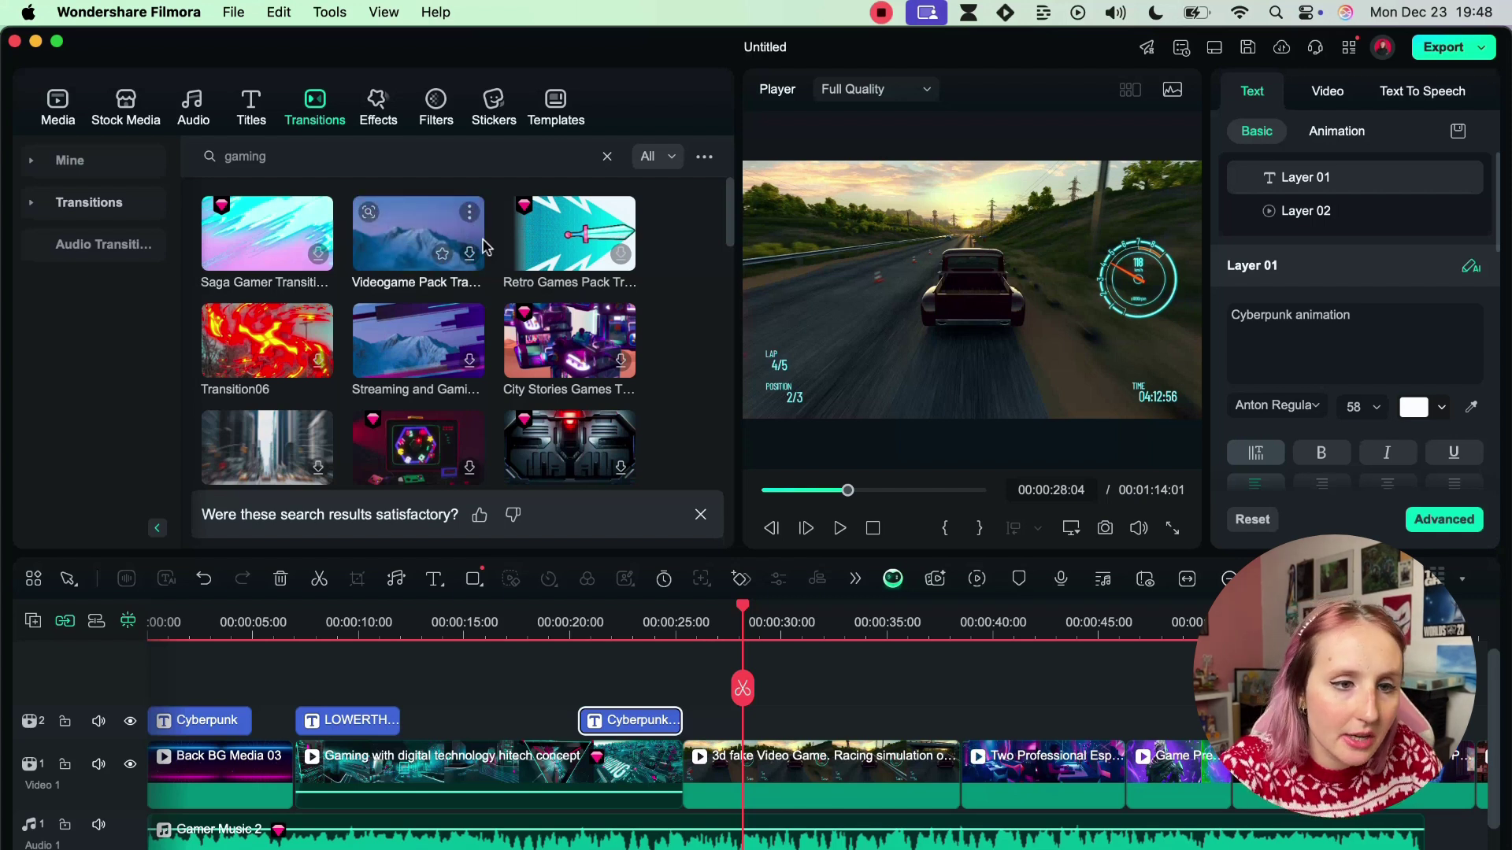
scroll(232, 295, "down", 5)
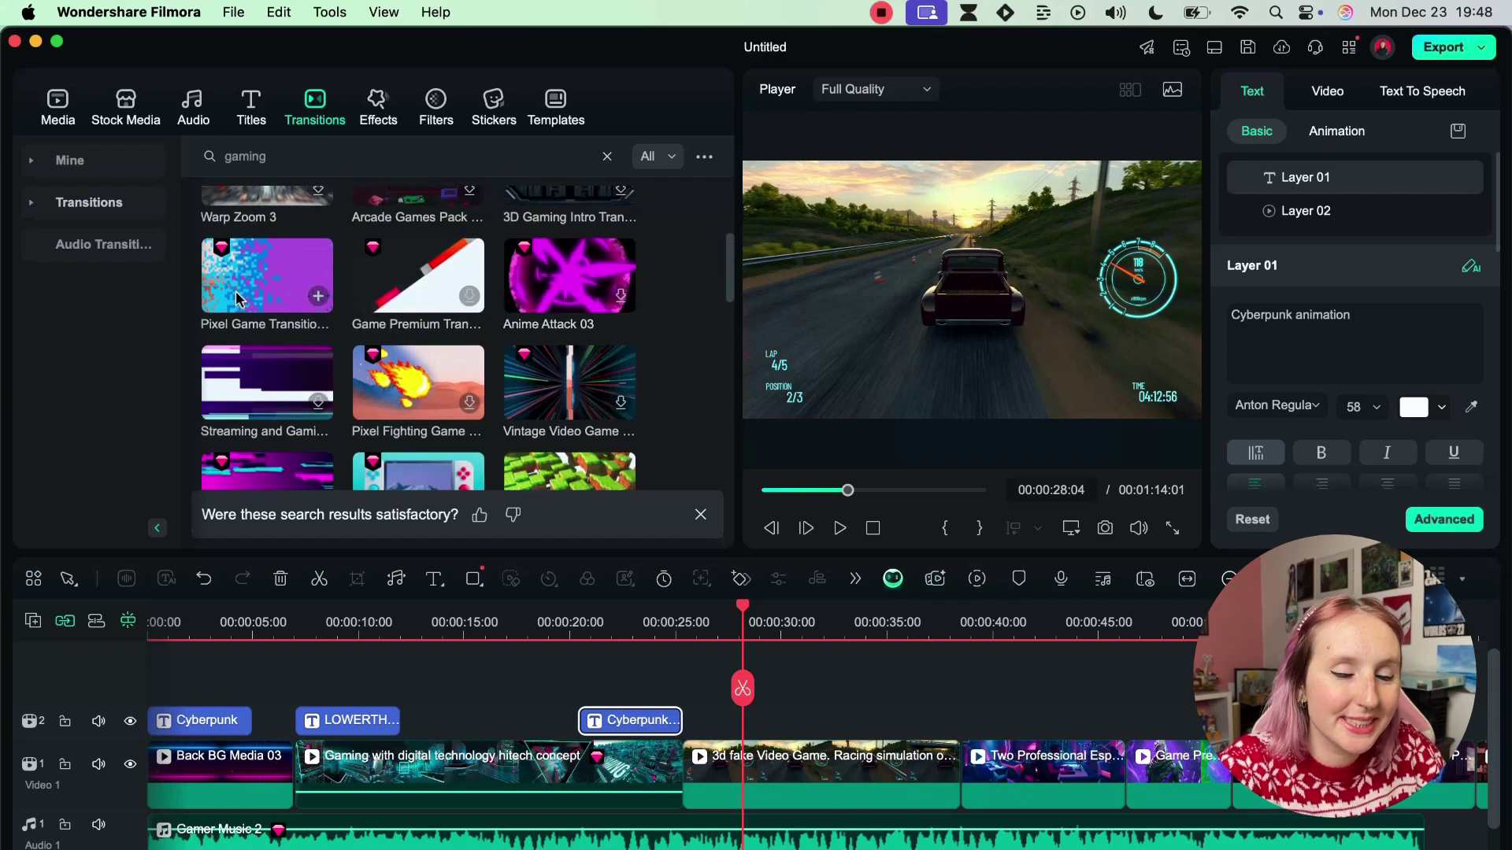
left_click(455, 701)
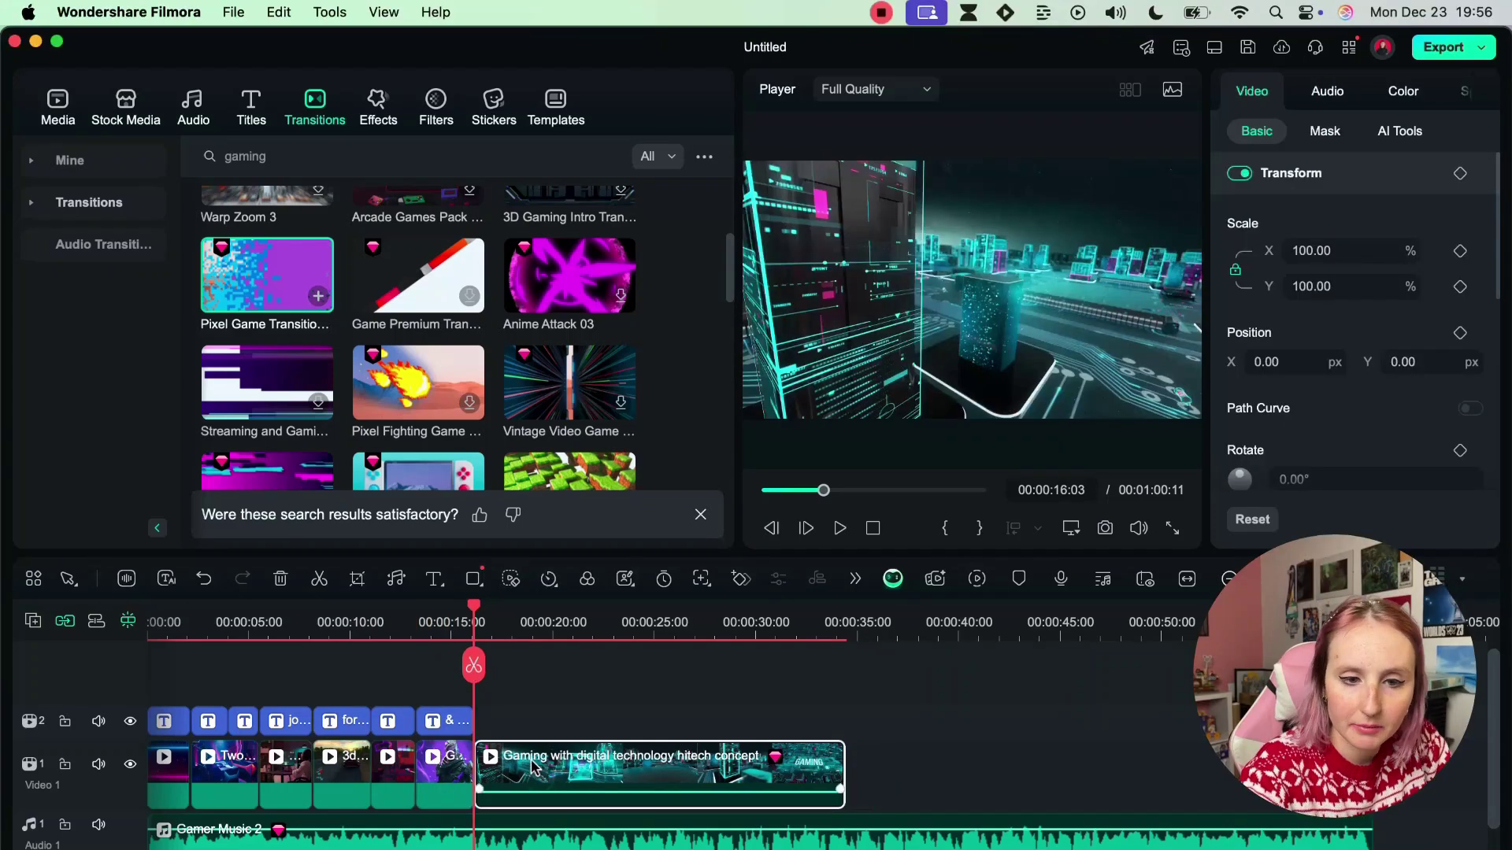
key("Delete")
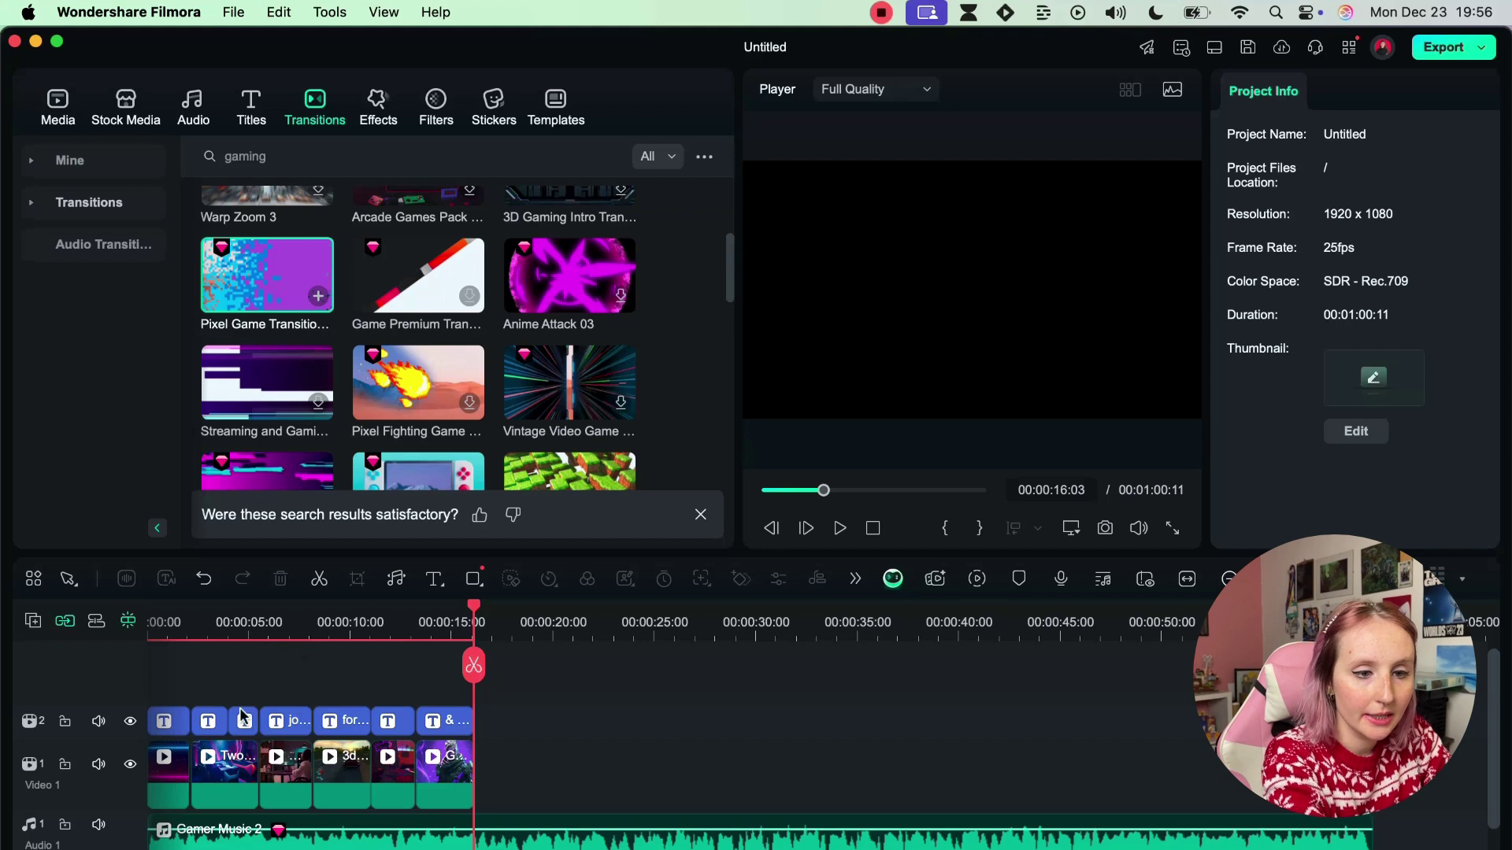
- Place the Pixel Game Transition between the opening Video 1 clips near 5 seconds and preview it
left_click_drag(197, 626, 263, 621)
left_click_drag(267, 275, 258, 772)
left_click_drag(253, 606, 228, 606)
key("space")
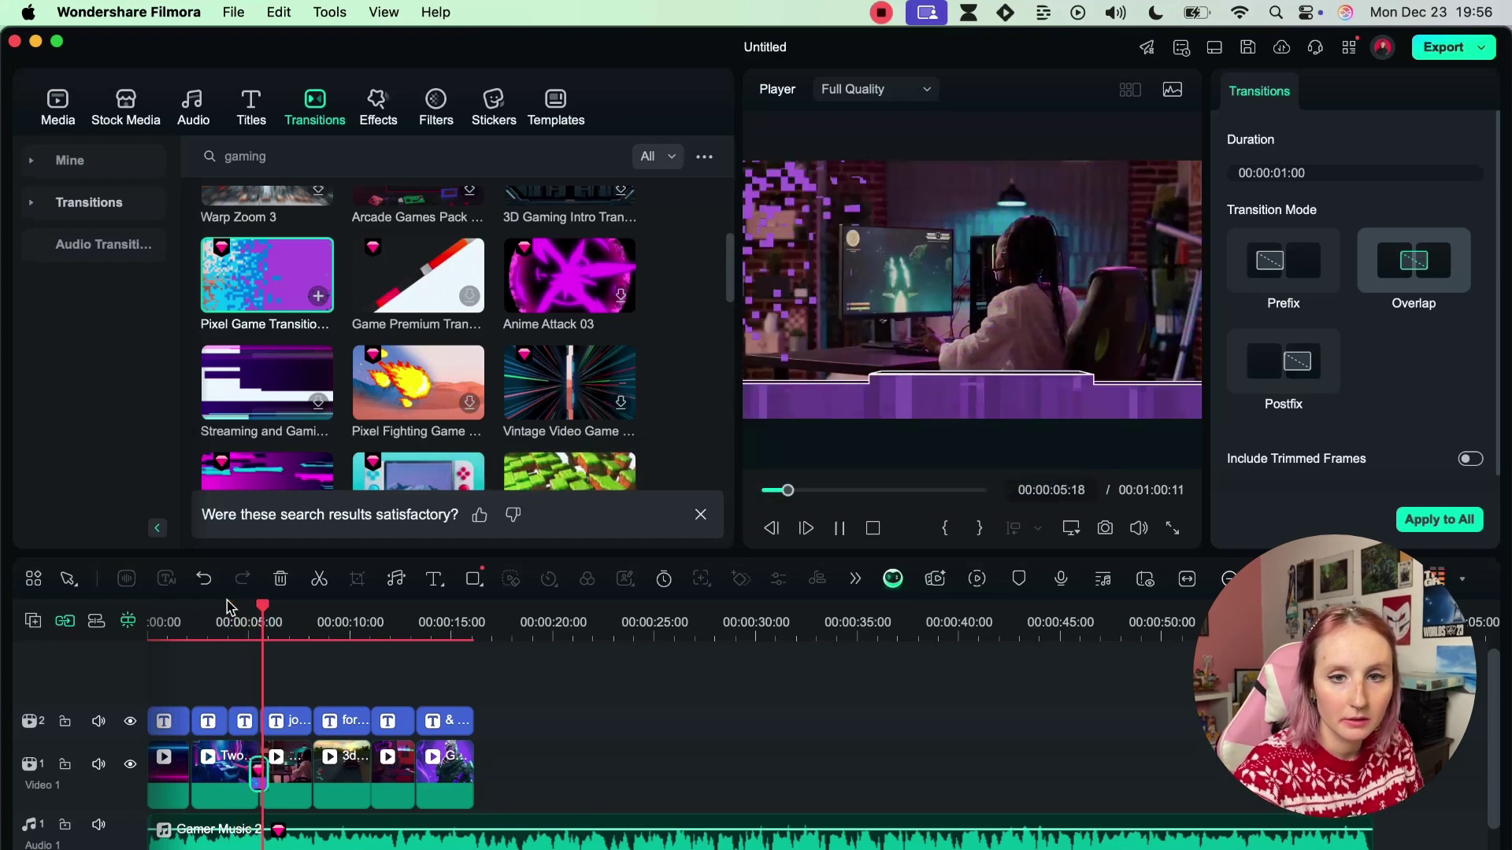
key("space")
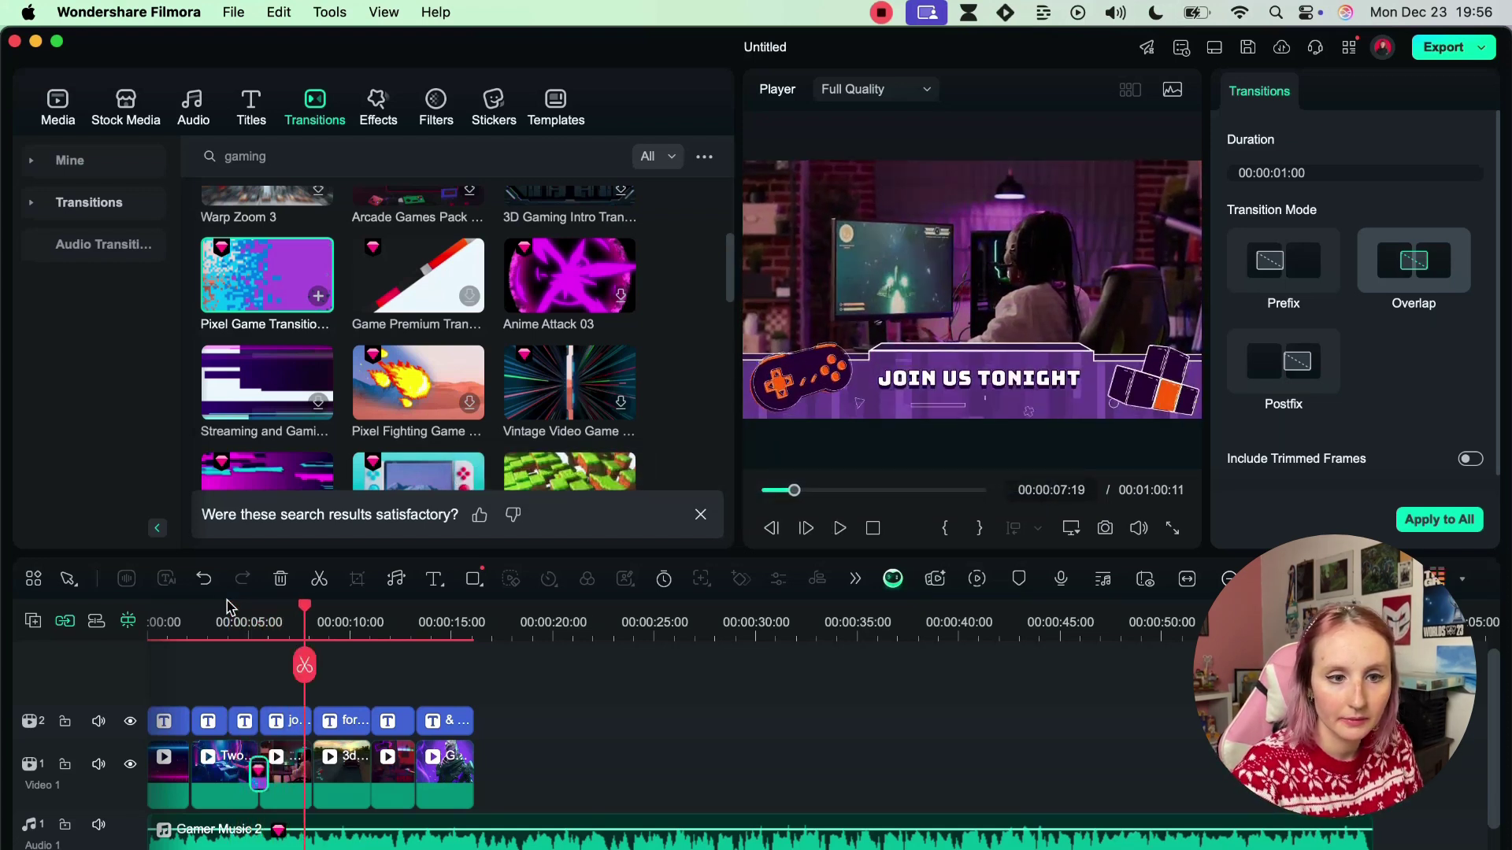
- Search stickers for 'battle' with the playhead at about 11 seconds
left_click(494, 106)
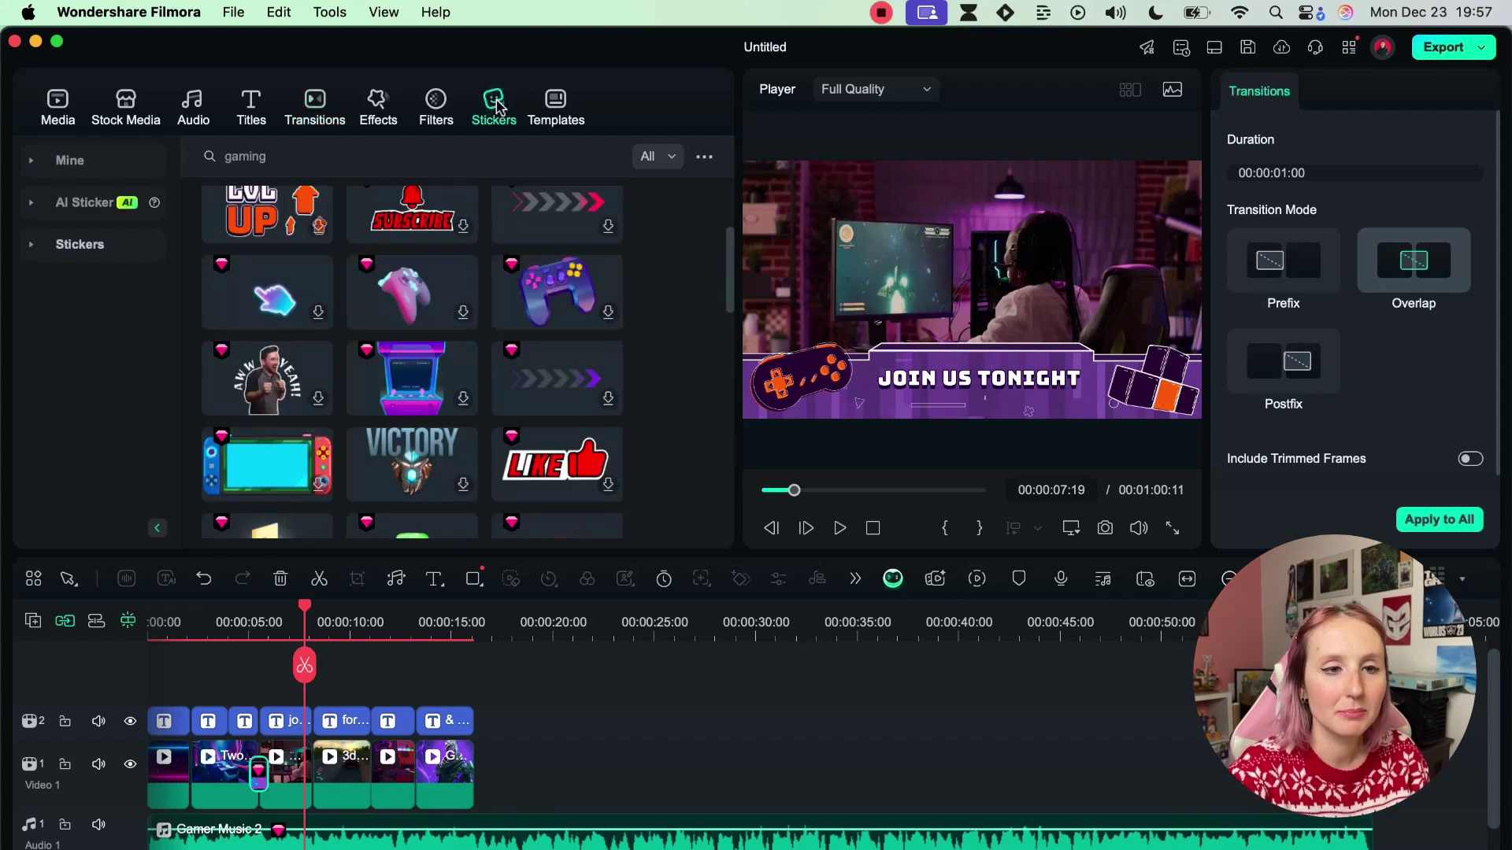
scroll(469, 267, "up", 3)
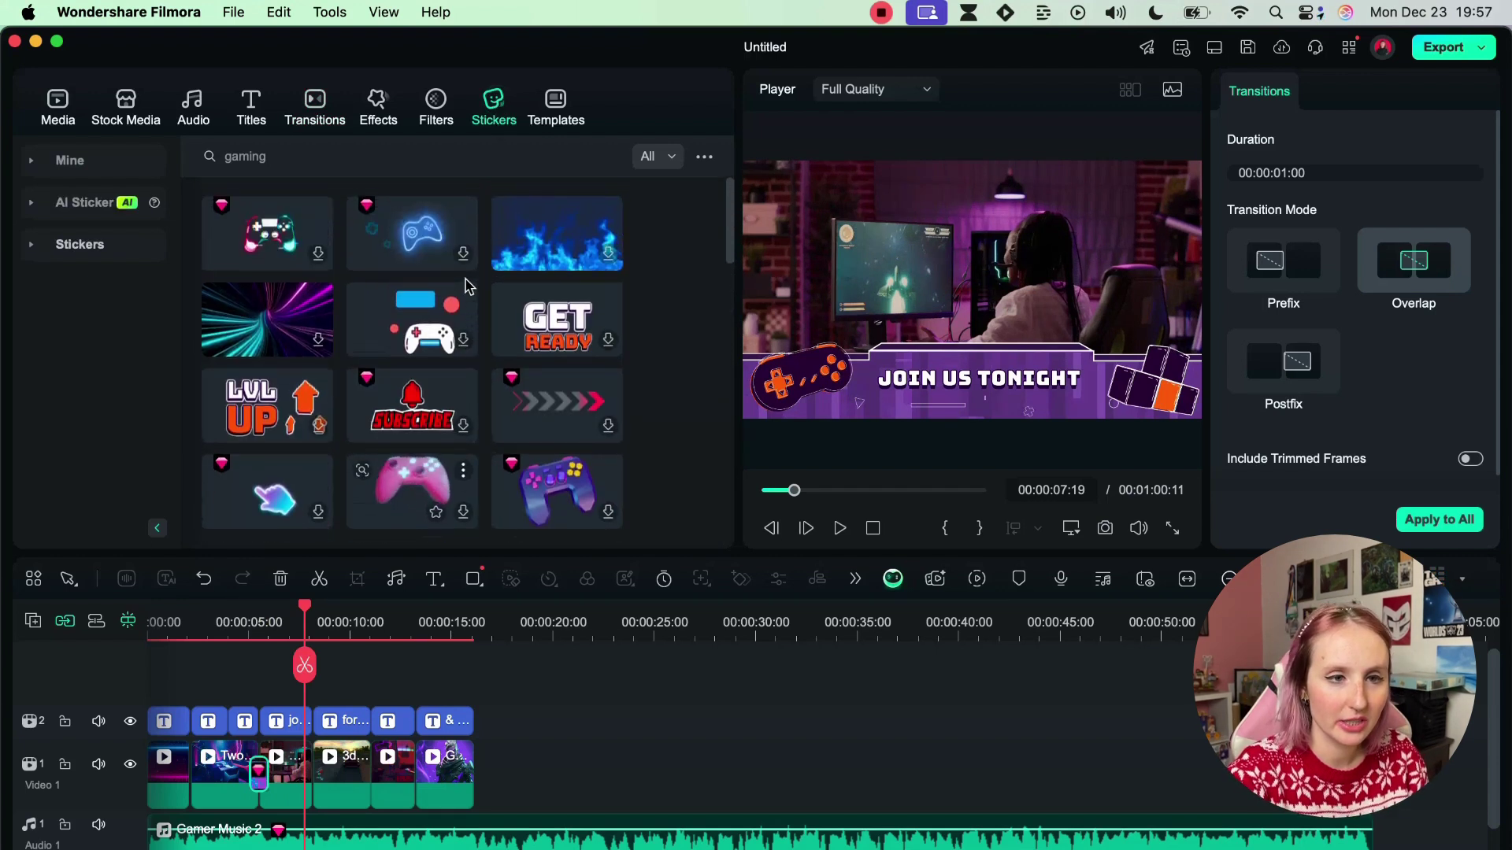
left_click(448, 153)
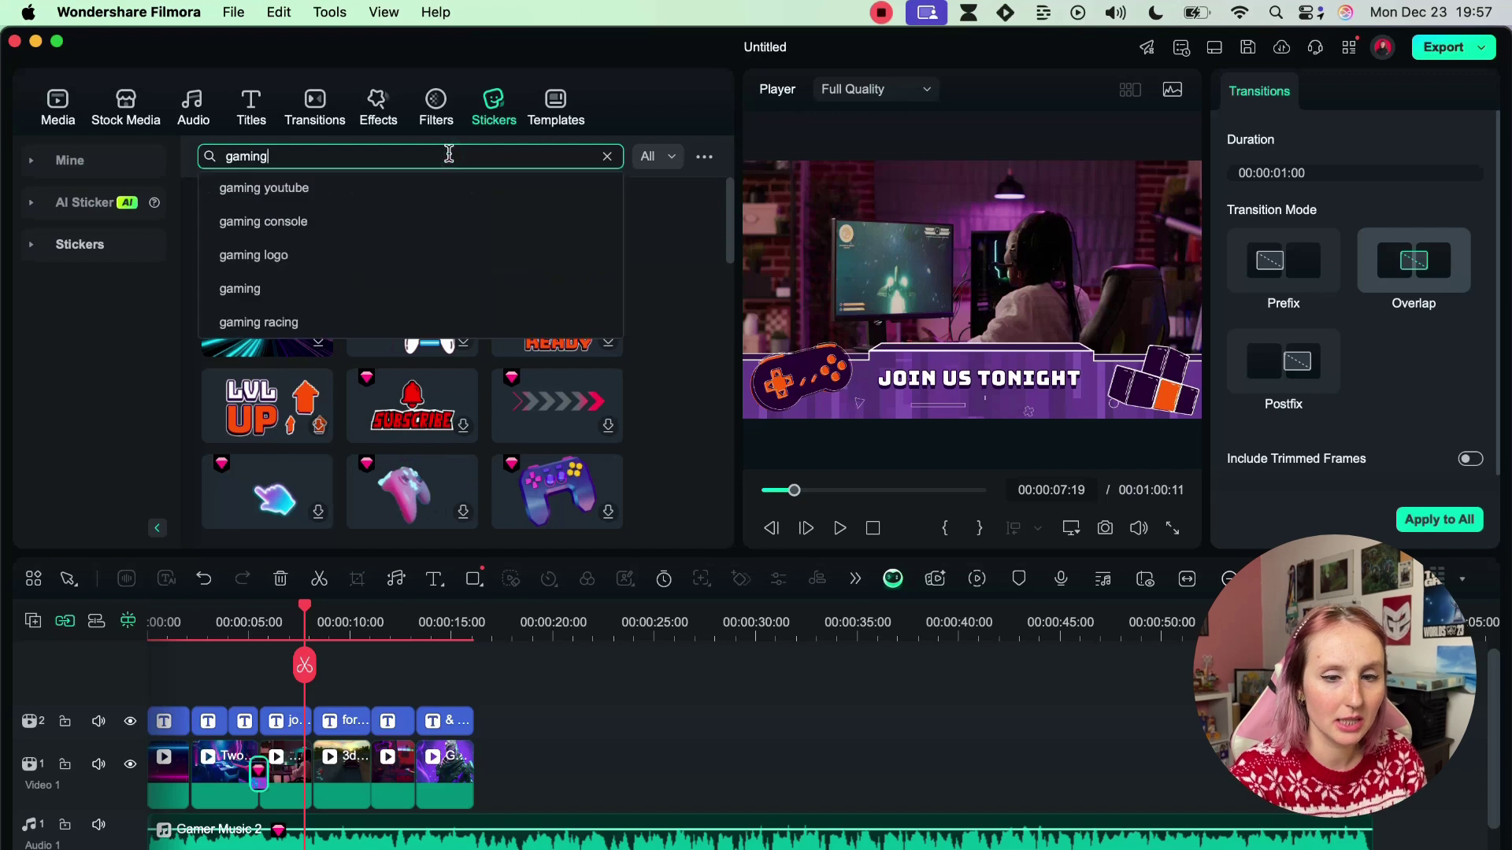
key("Return")
left_click(390, 626)
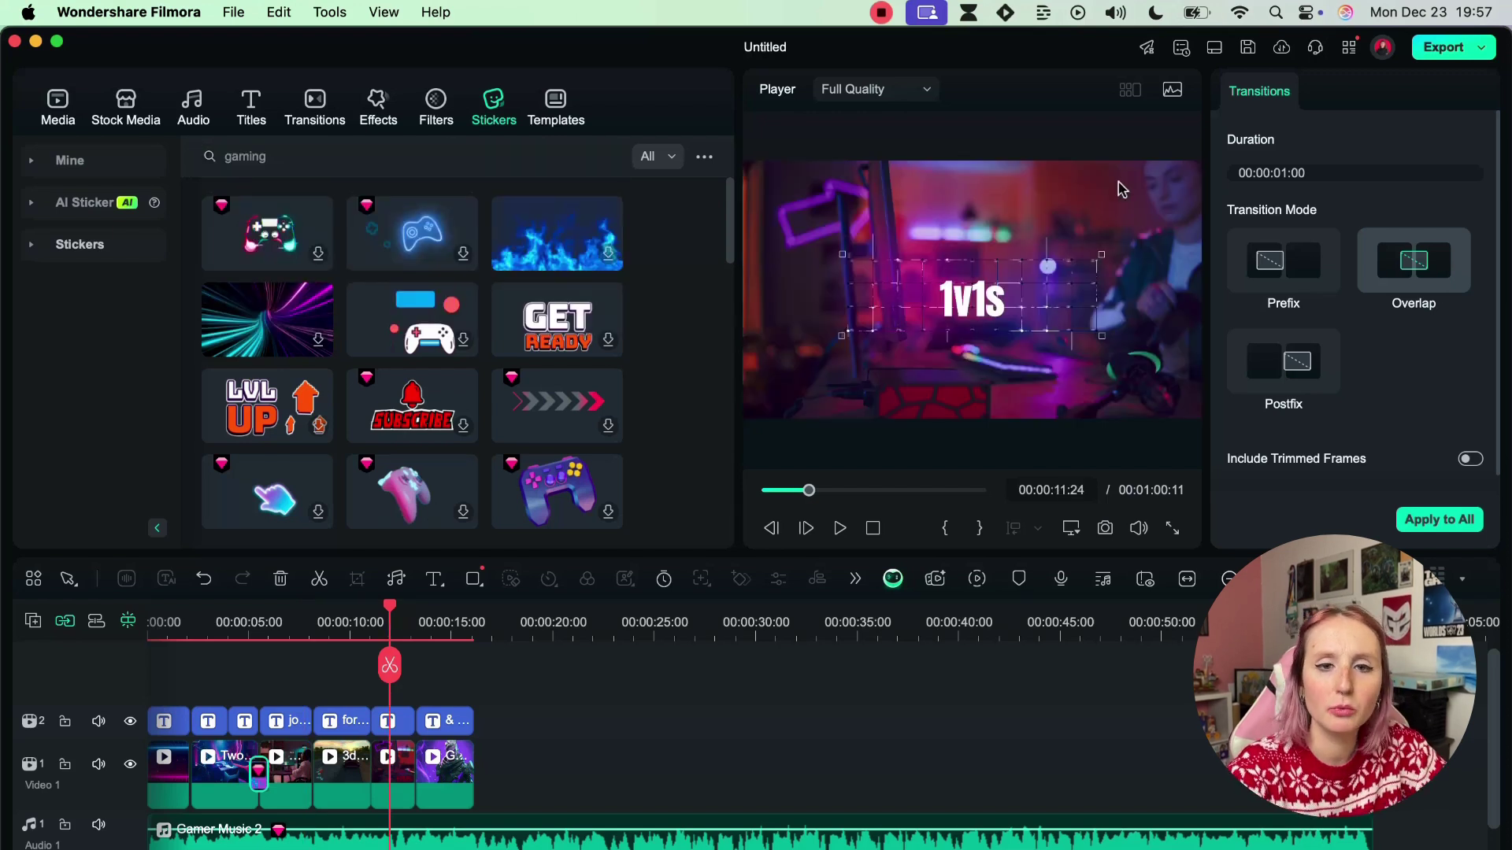
left_click(556, 157)
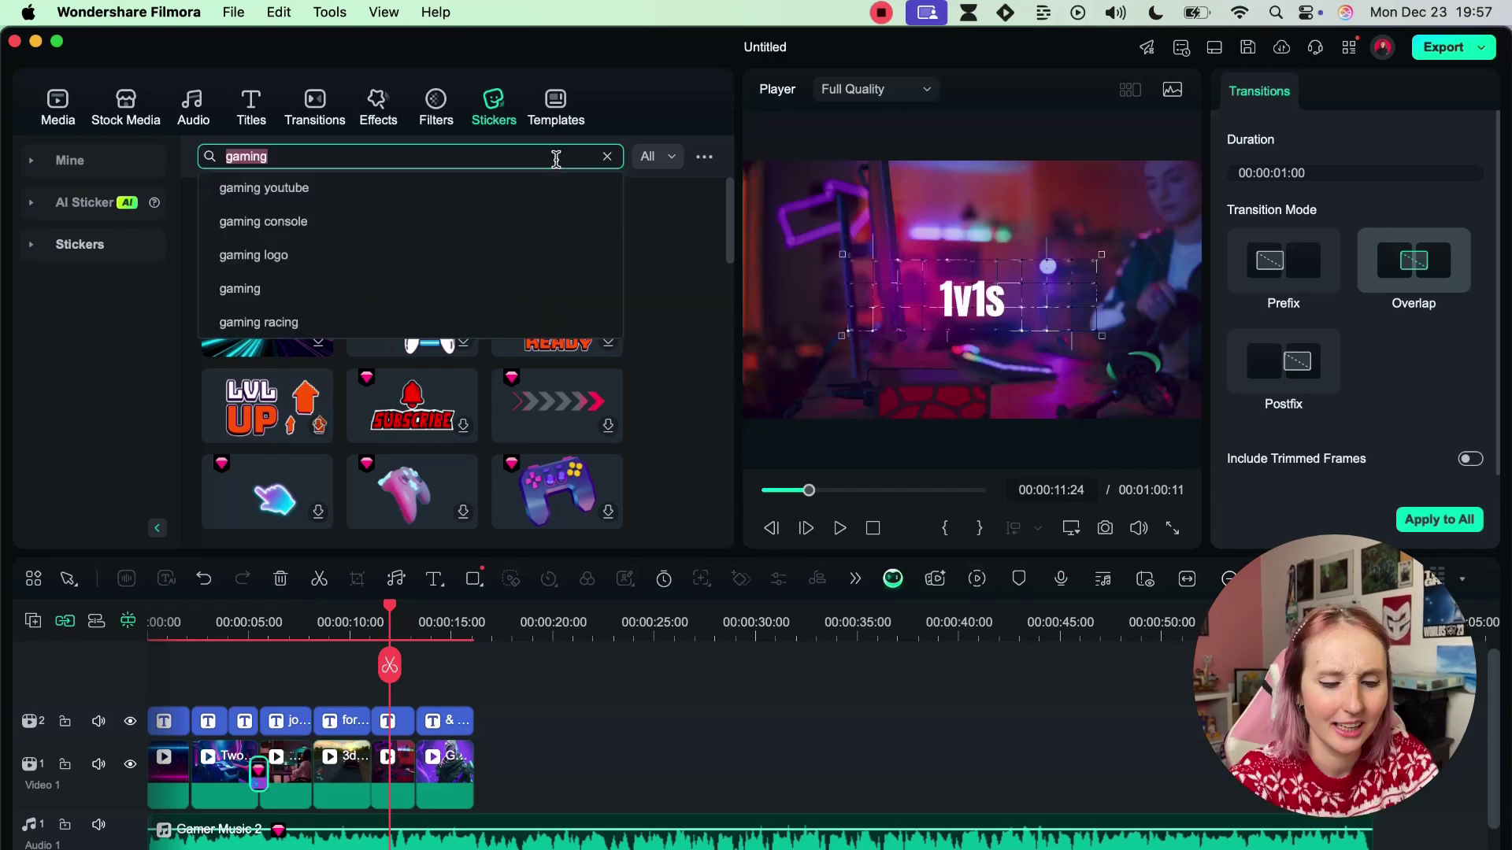
type("battle")
key("Return")
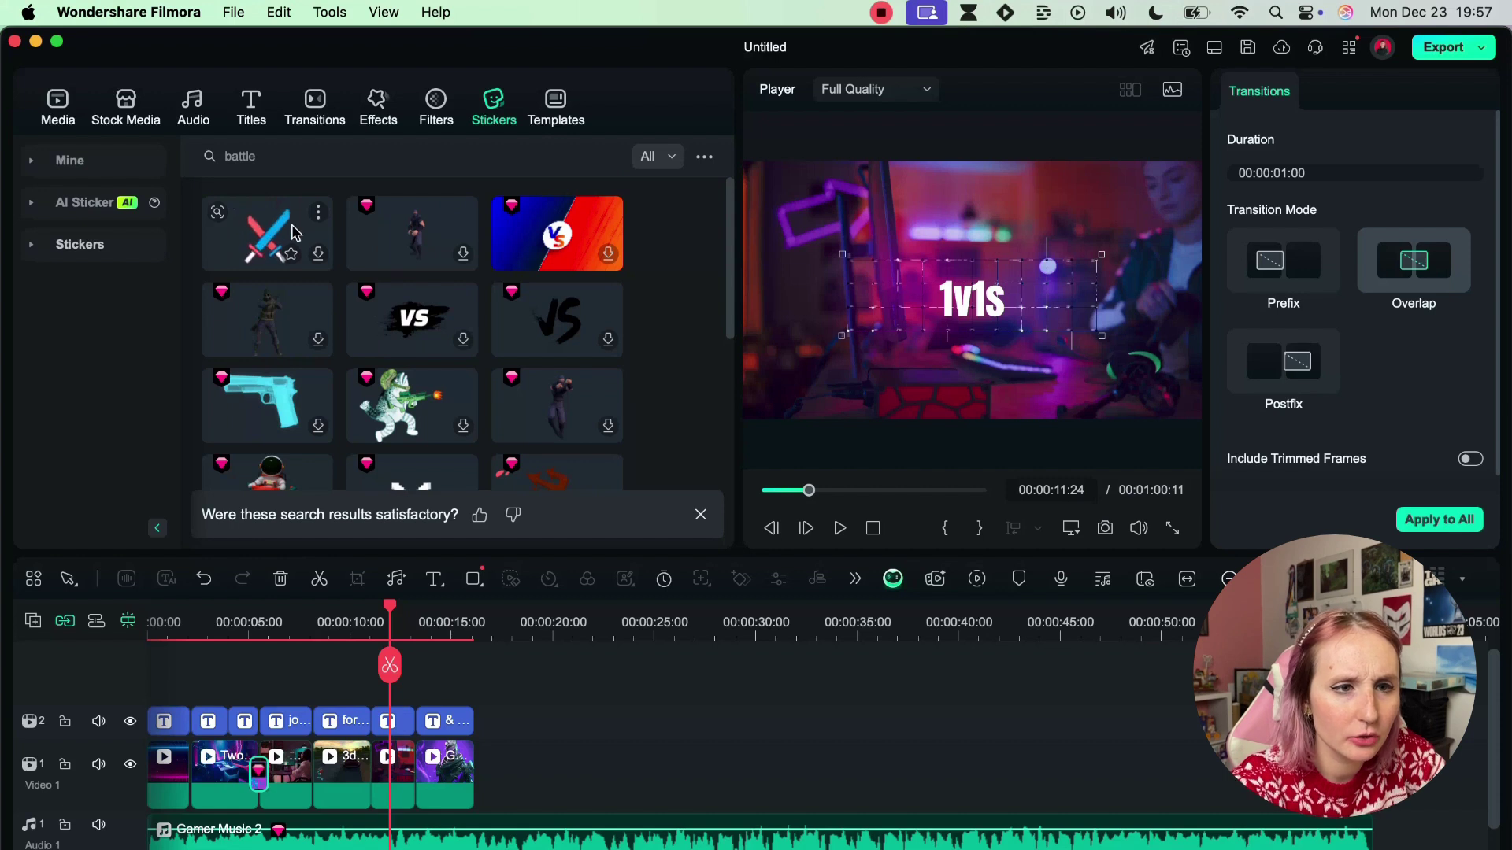
- Replace the search with 'fists' and select the neon boxing-gloves fists sticker
scroll(375, 360, "down", 5)
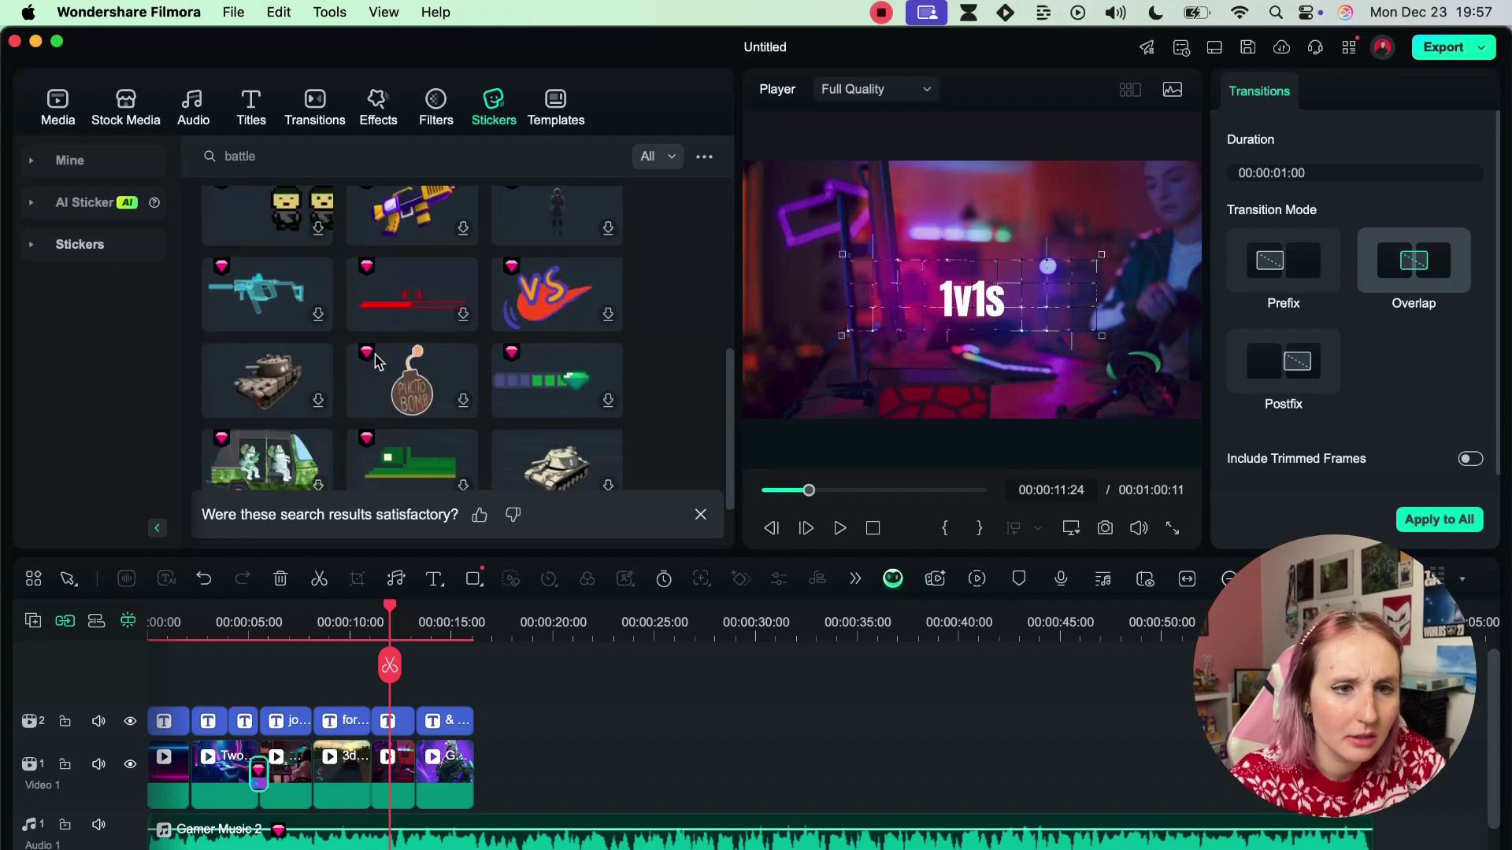
scroll(375, 360, "down", 1)
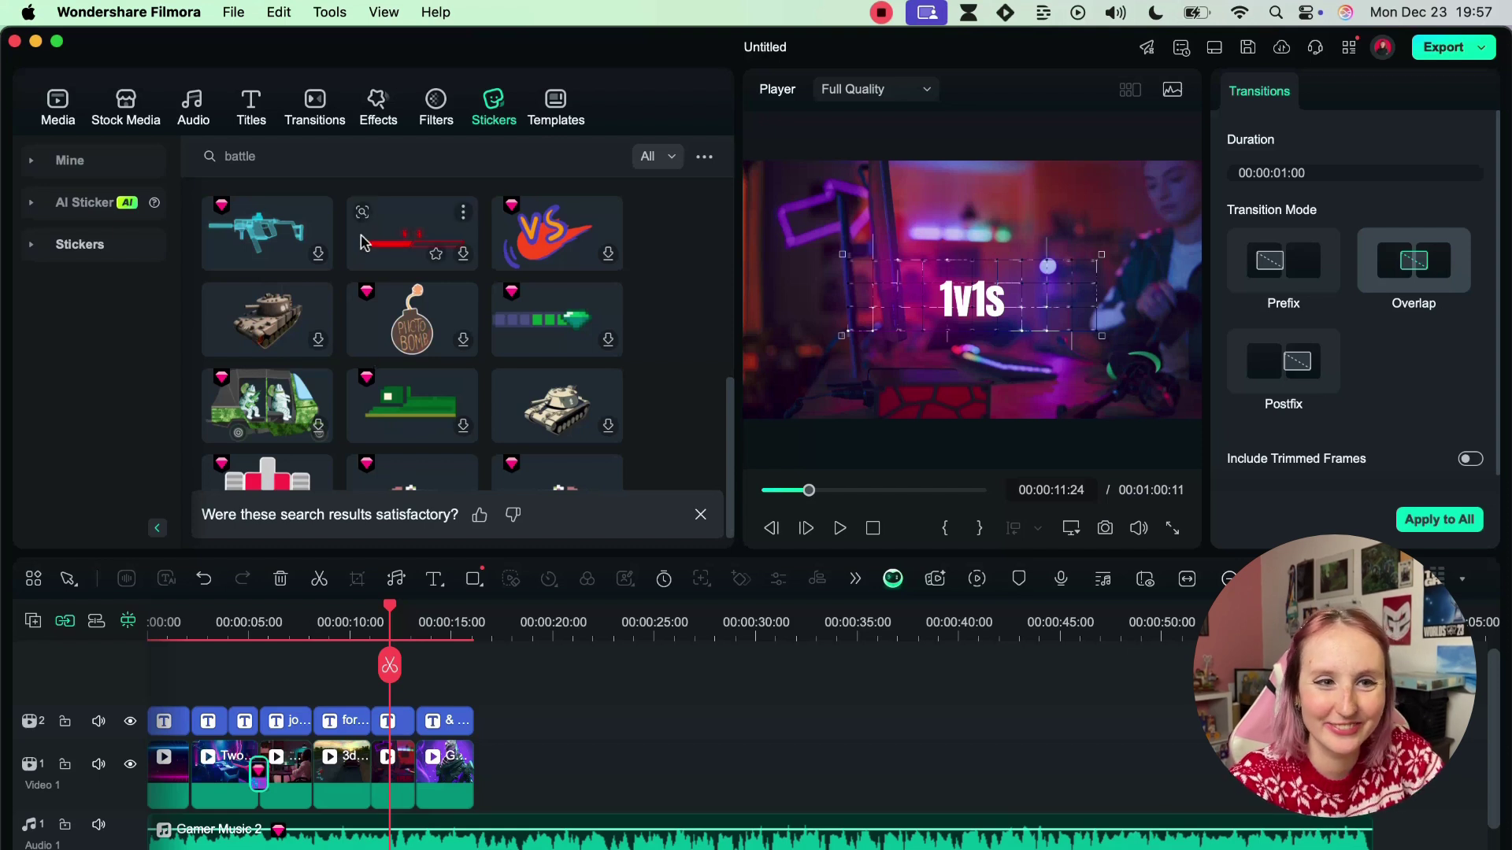
left_click(380, 158)
type("fists")
key("Return")
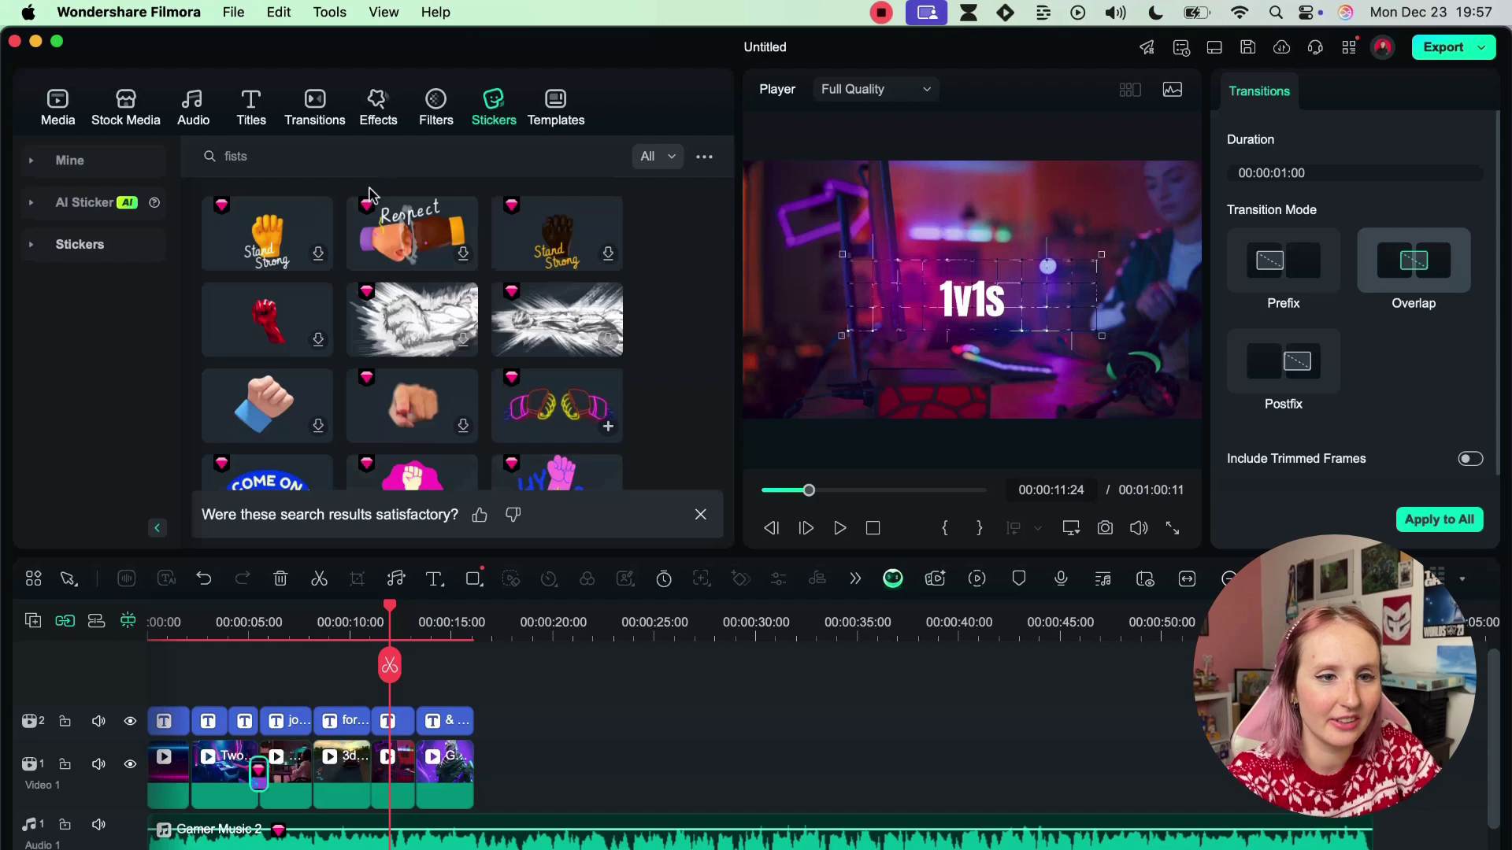
mouse_move(547, 413)
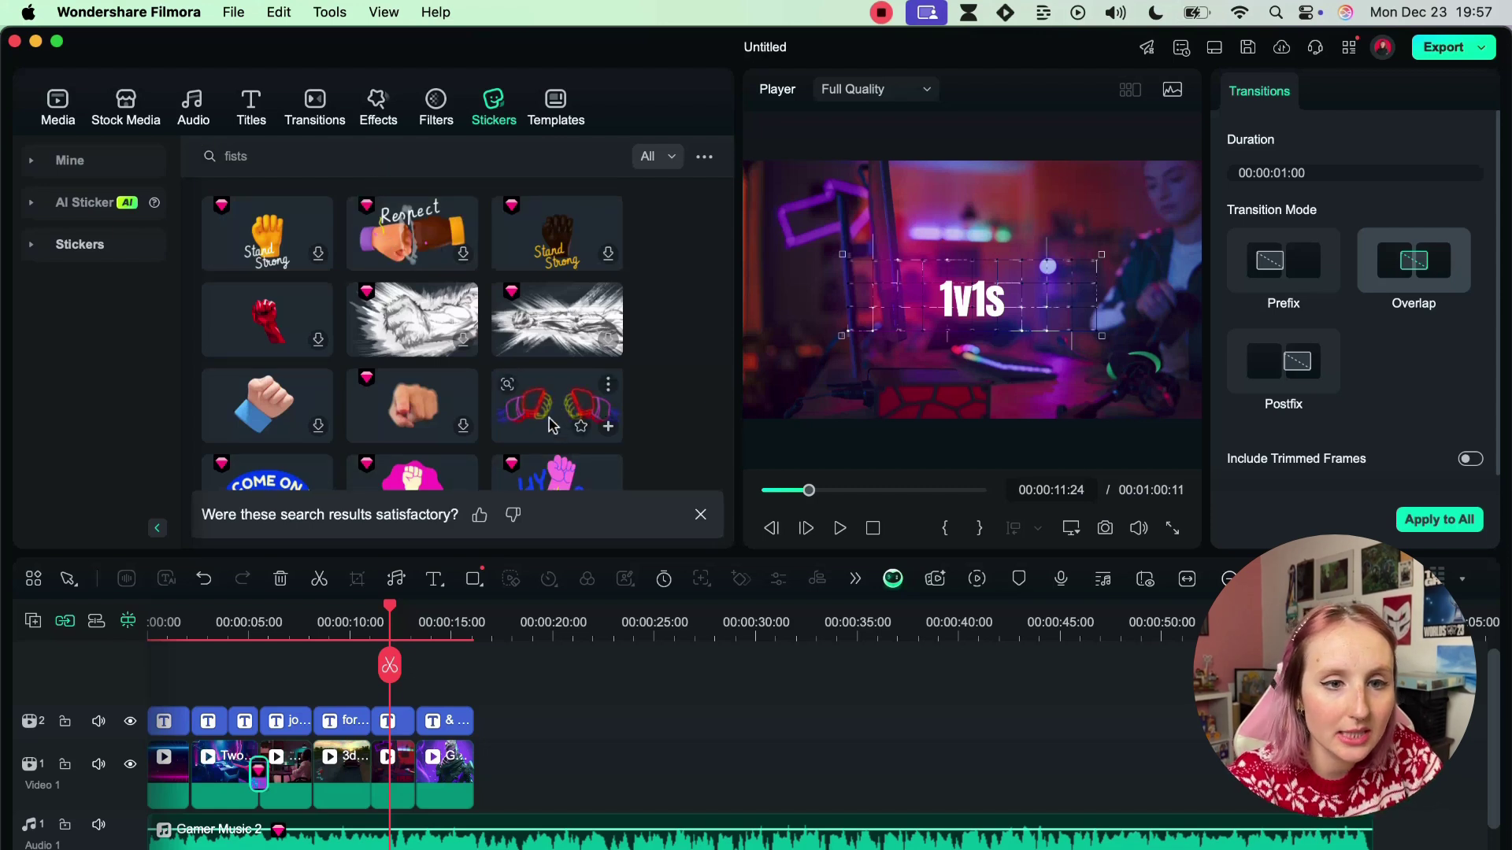
left_click(547, 421)
- Put the fists sticker on a new track at the playhead, trim it, scale to 57.10%, and raise it
left_click_drag(547, 422, 373, 682)
left_click_drag(462, 730, 411, 752)
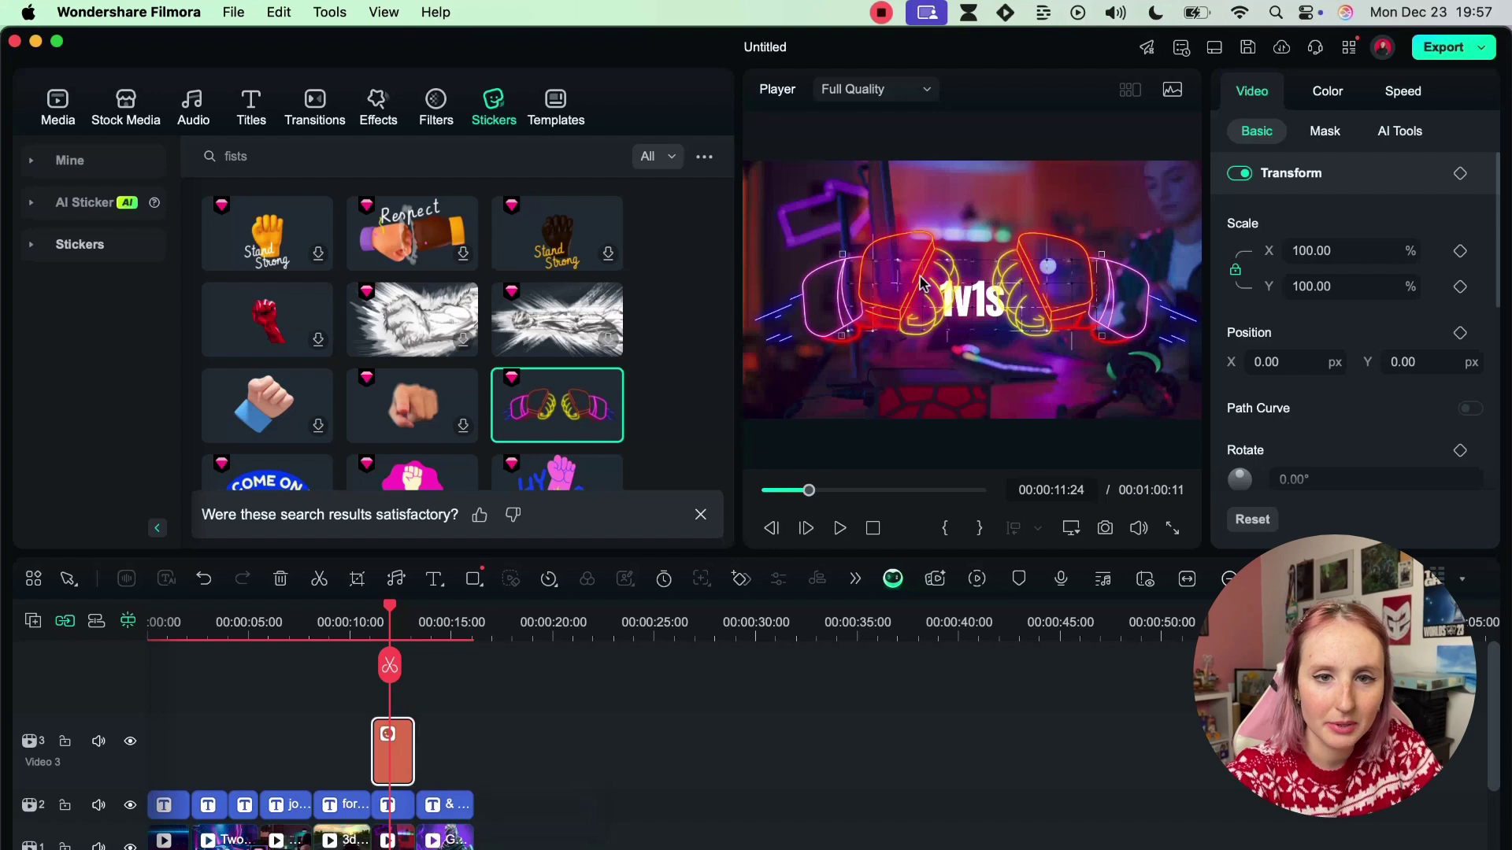
left_click_drag(742, 368, 940, 271)
left_click_drag(1075, 229, 975, 195)
- Play back the section to check the sticker above the 1v1s title
left_click(357, 630)
key("space")
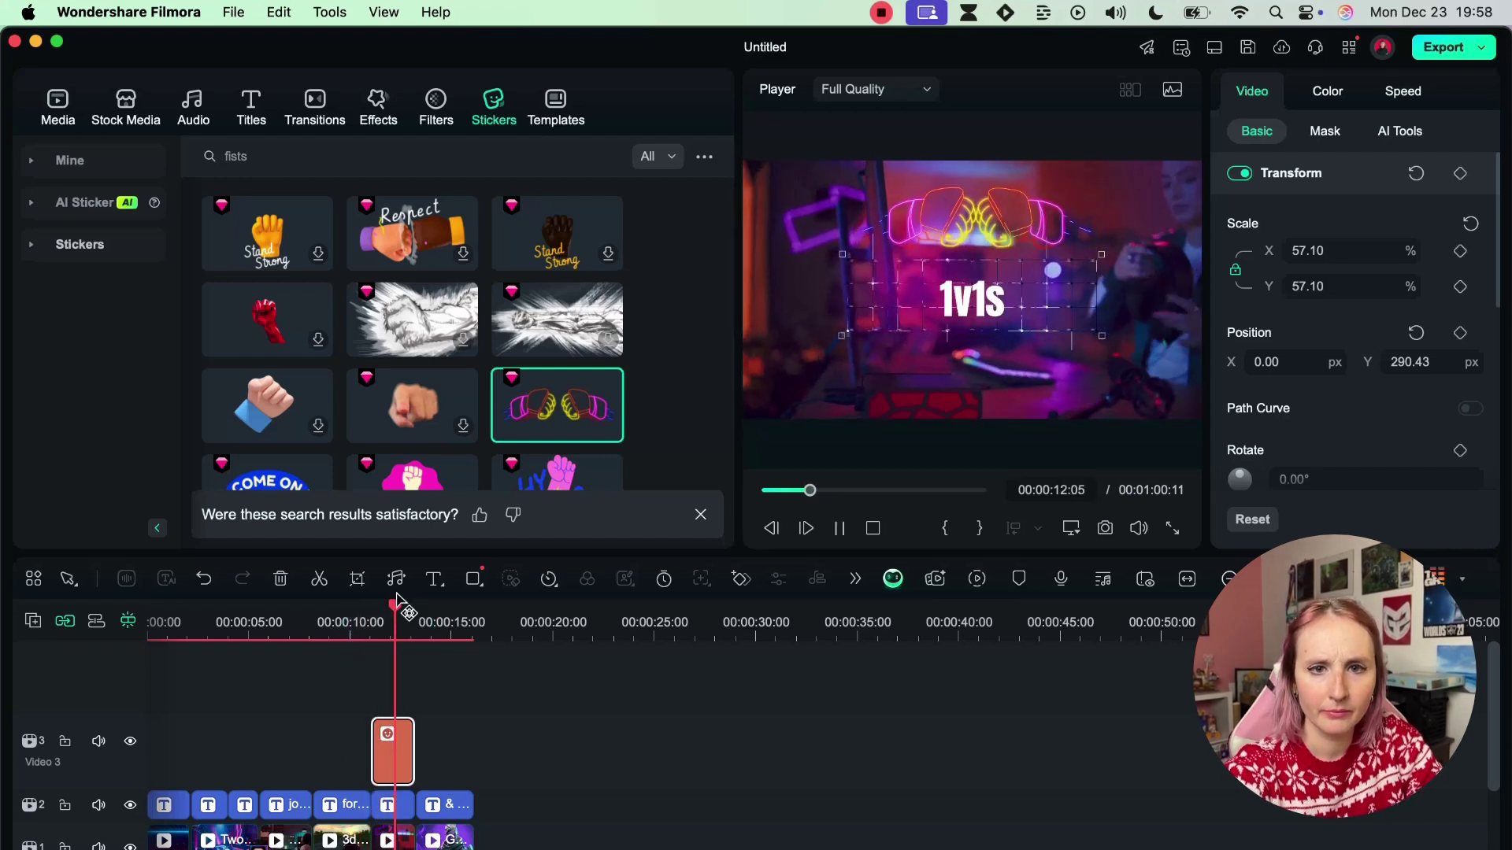
key("space")
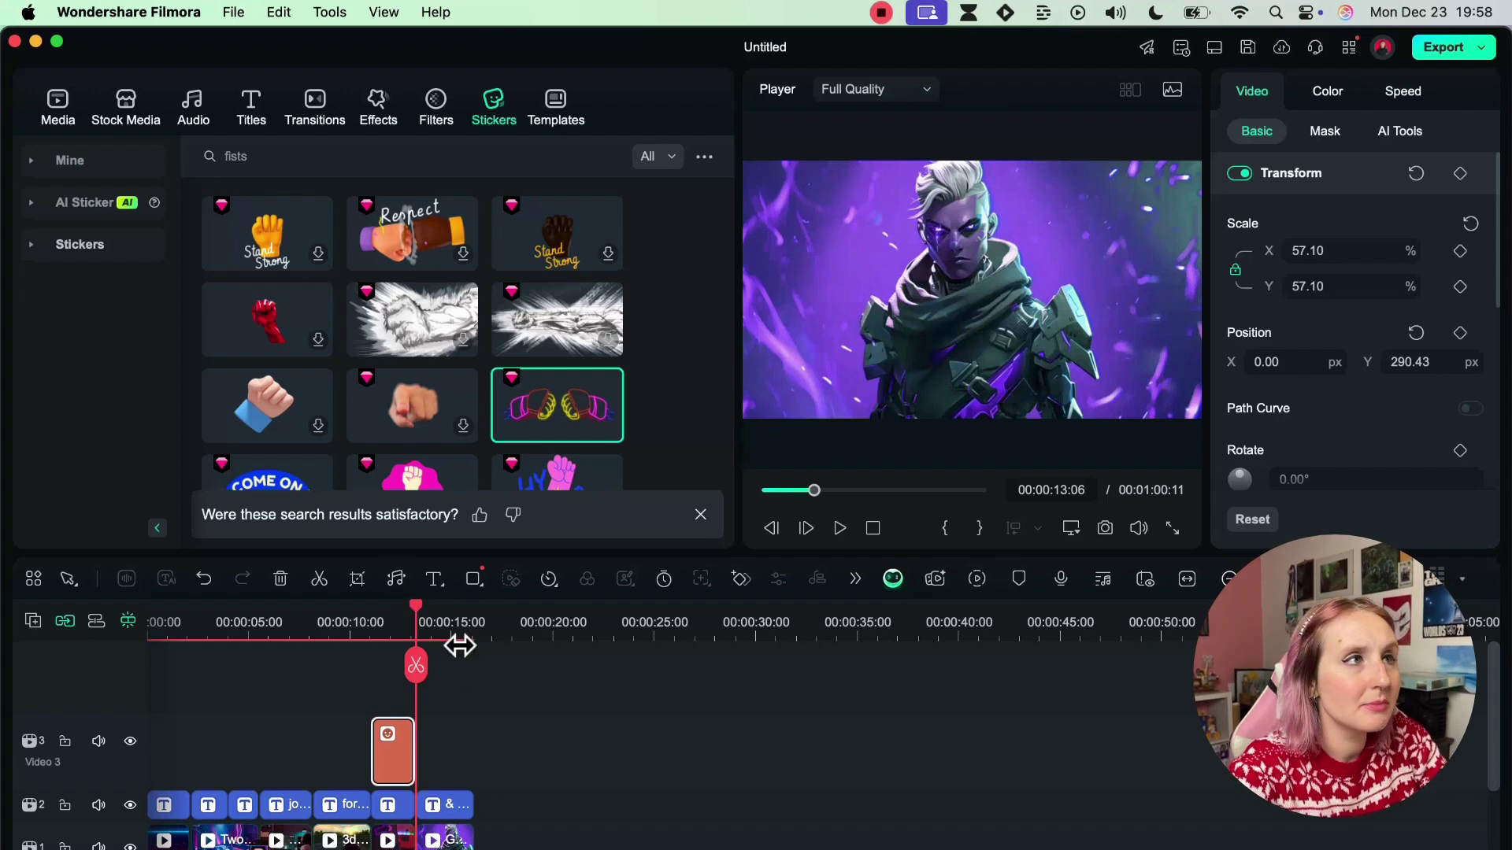
- Search templates for 'gaming' and append the YouTube Game Opener to the end of the video
left_click(541, 110)
left_click(501, 156)
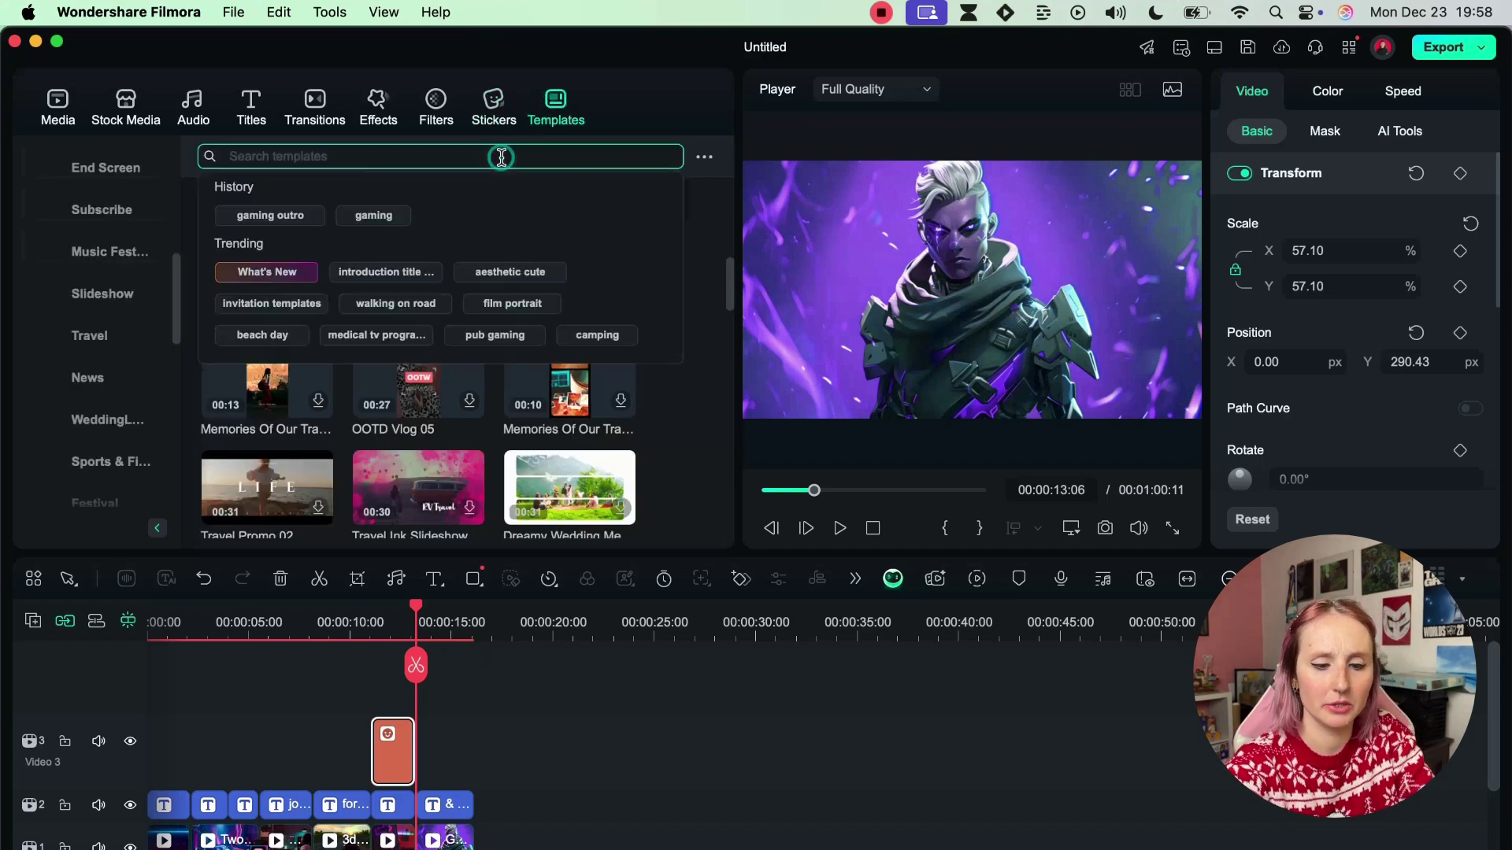
type("gaming")
key("Return")
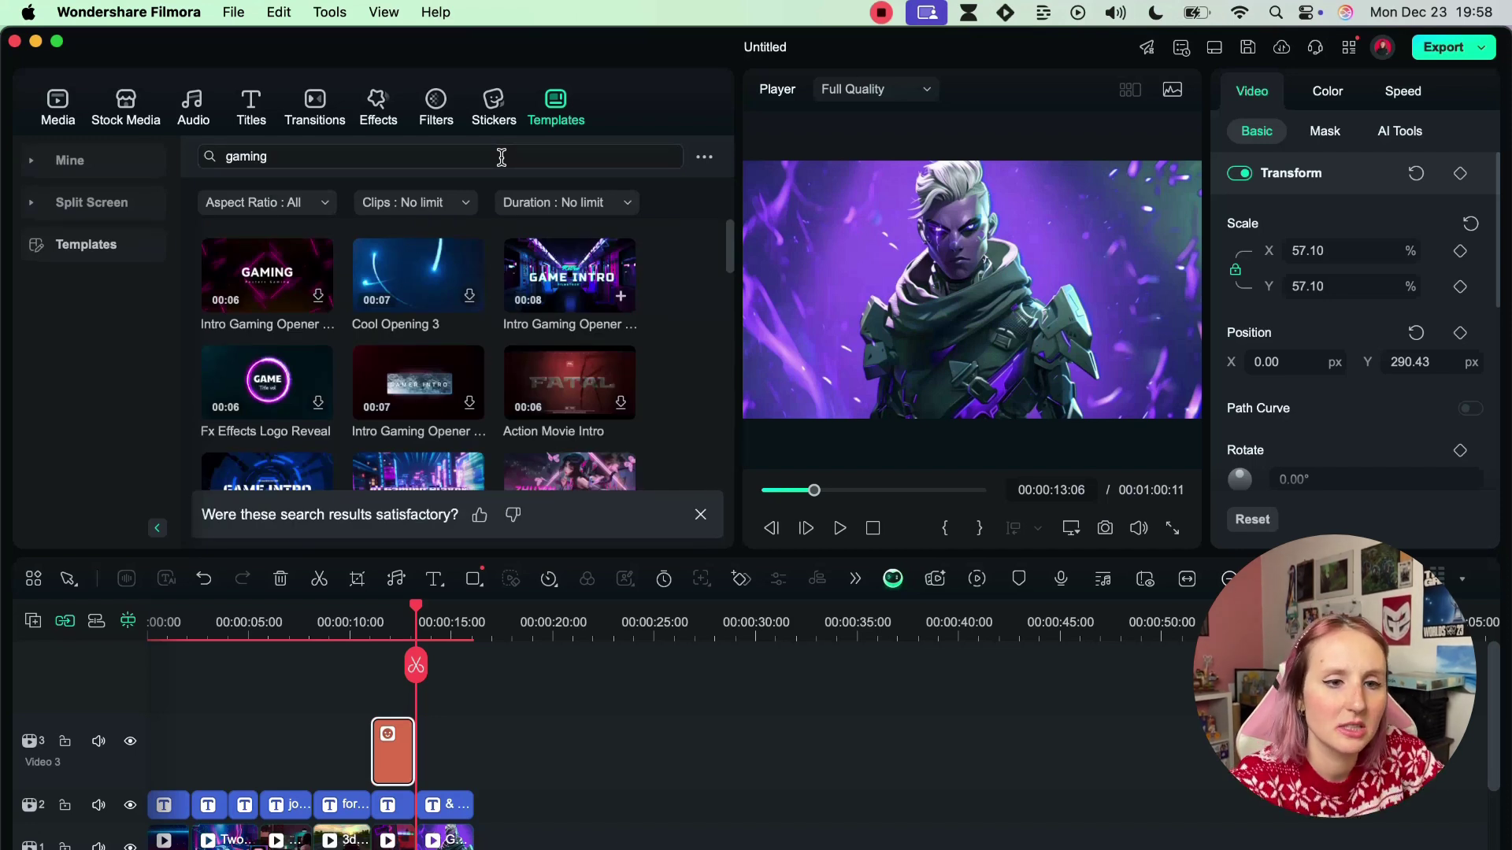
scroll(488, 313, "down", 3)
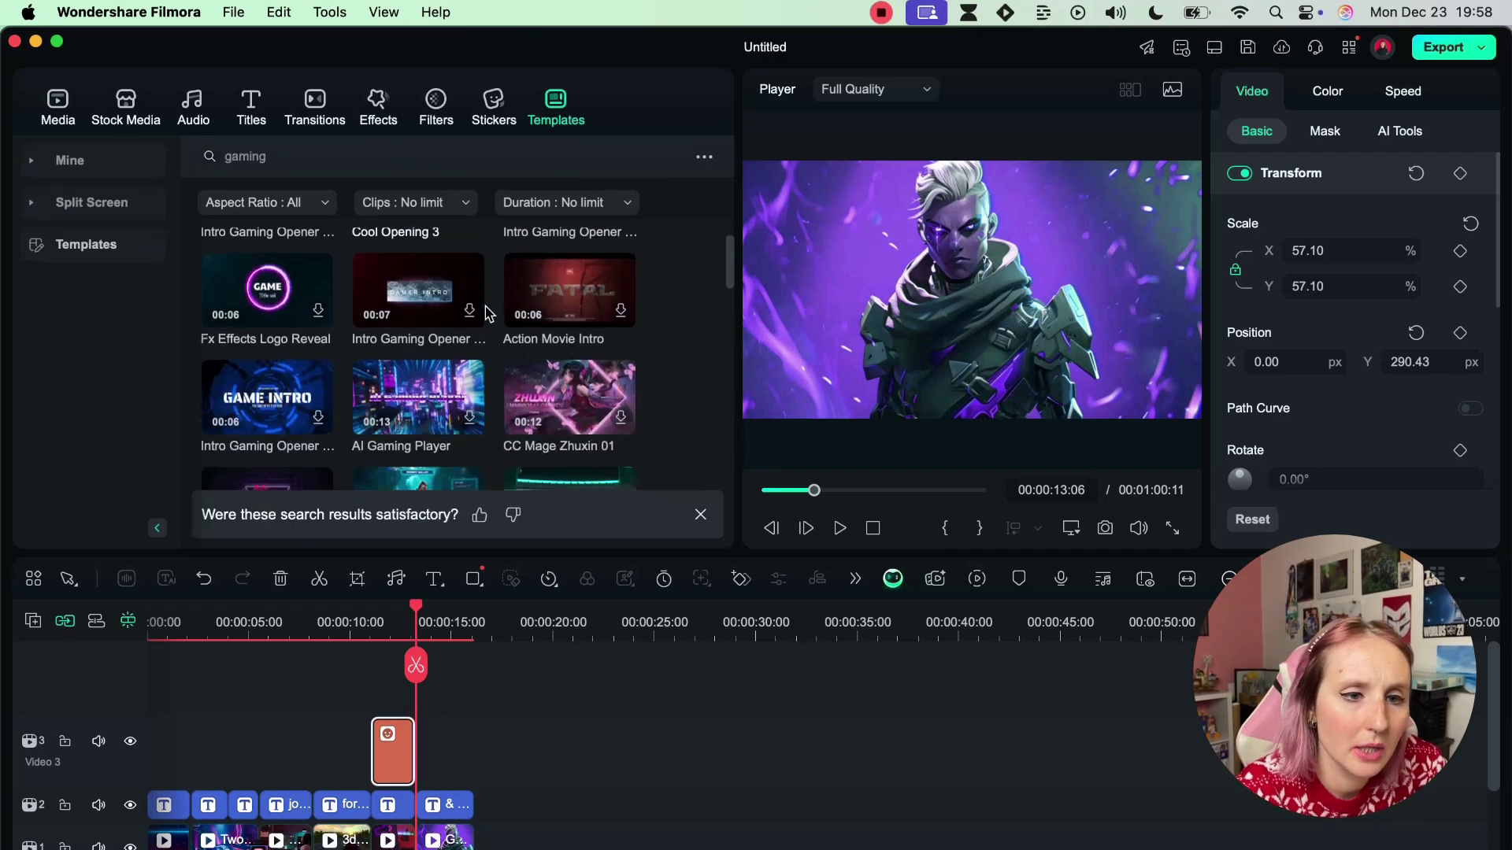
scroll(489, 314, "down", 4)
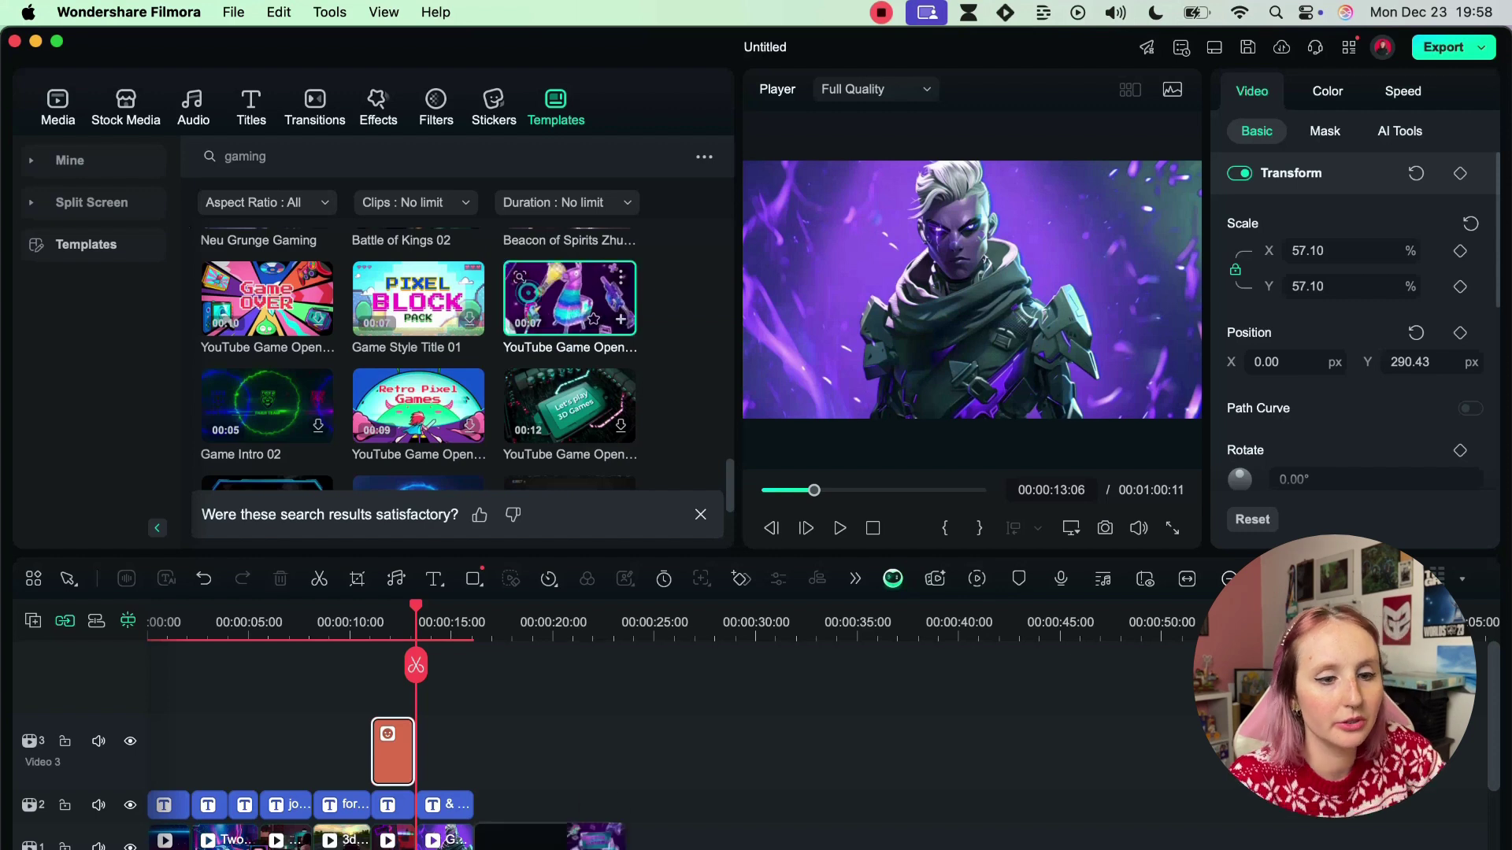
left_click(621, 319)
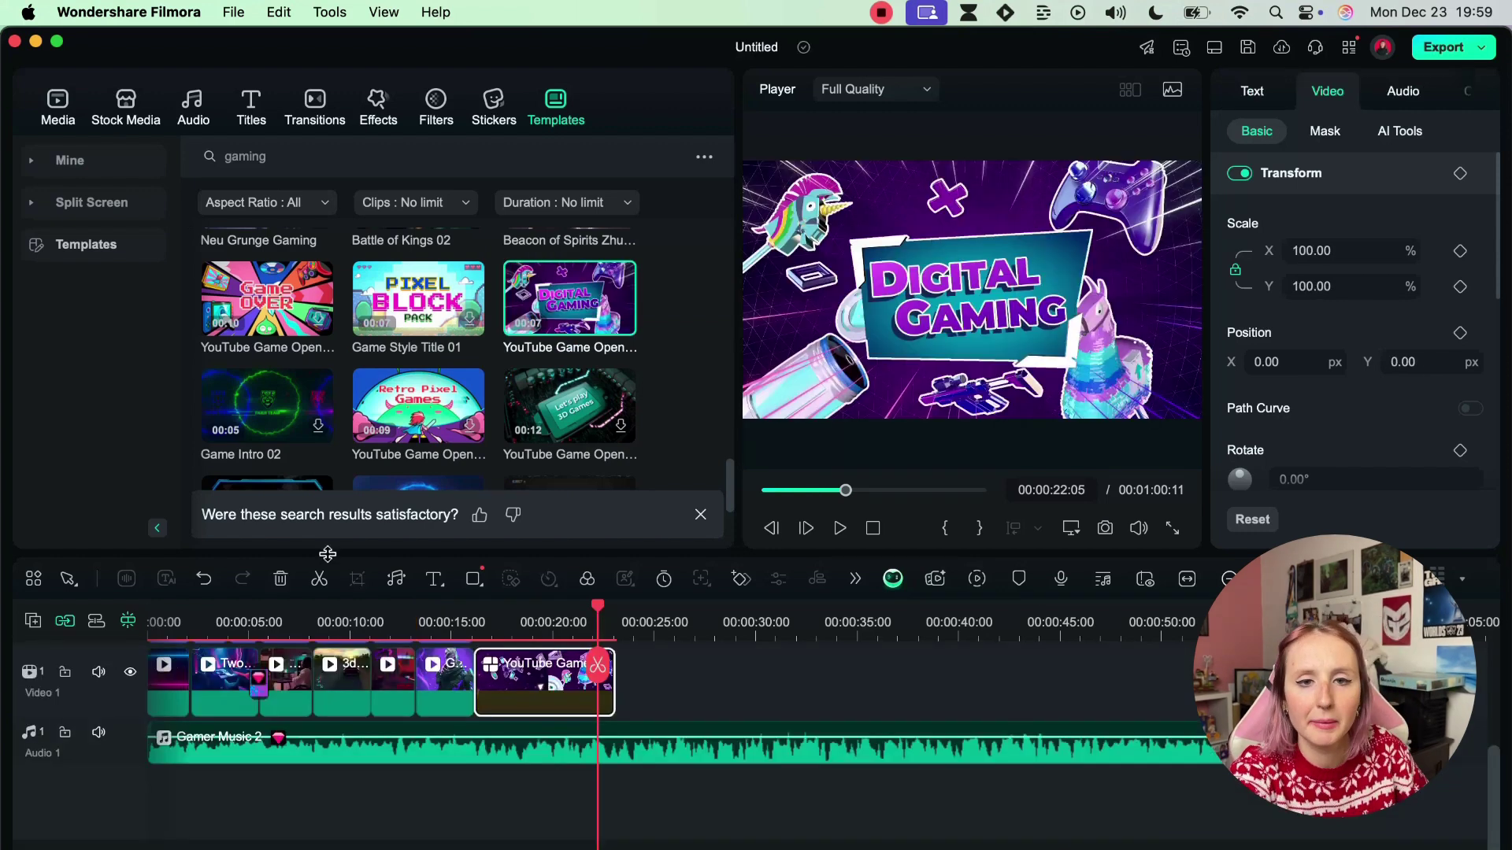
- Retype the template's DIGITAL GAMING title as 'SEE YOU' and 'THERE' on two lines
left_click(943, 295)
key("BackSpace")
type("see")
key("BackSpace")
key("BackSpace")
key("BackSpace")
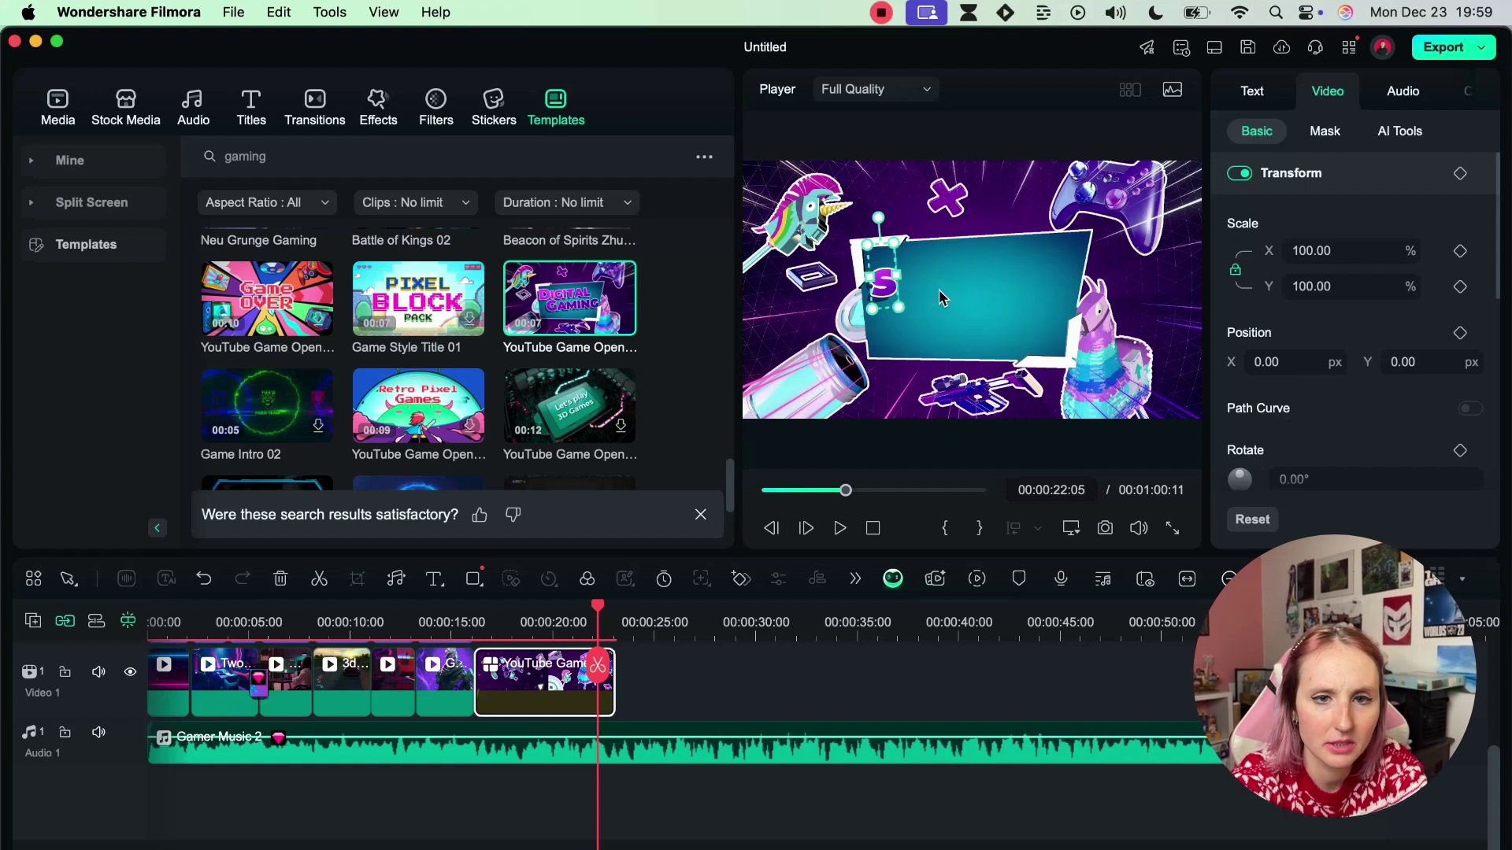
type("SEE YOU")
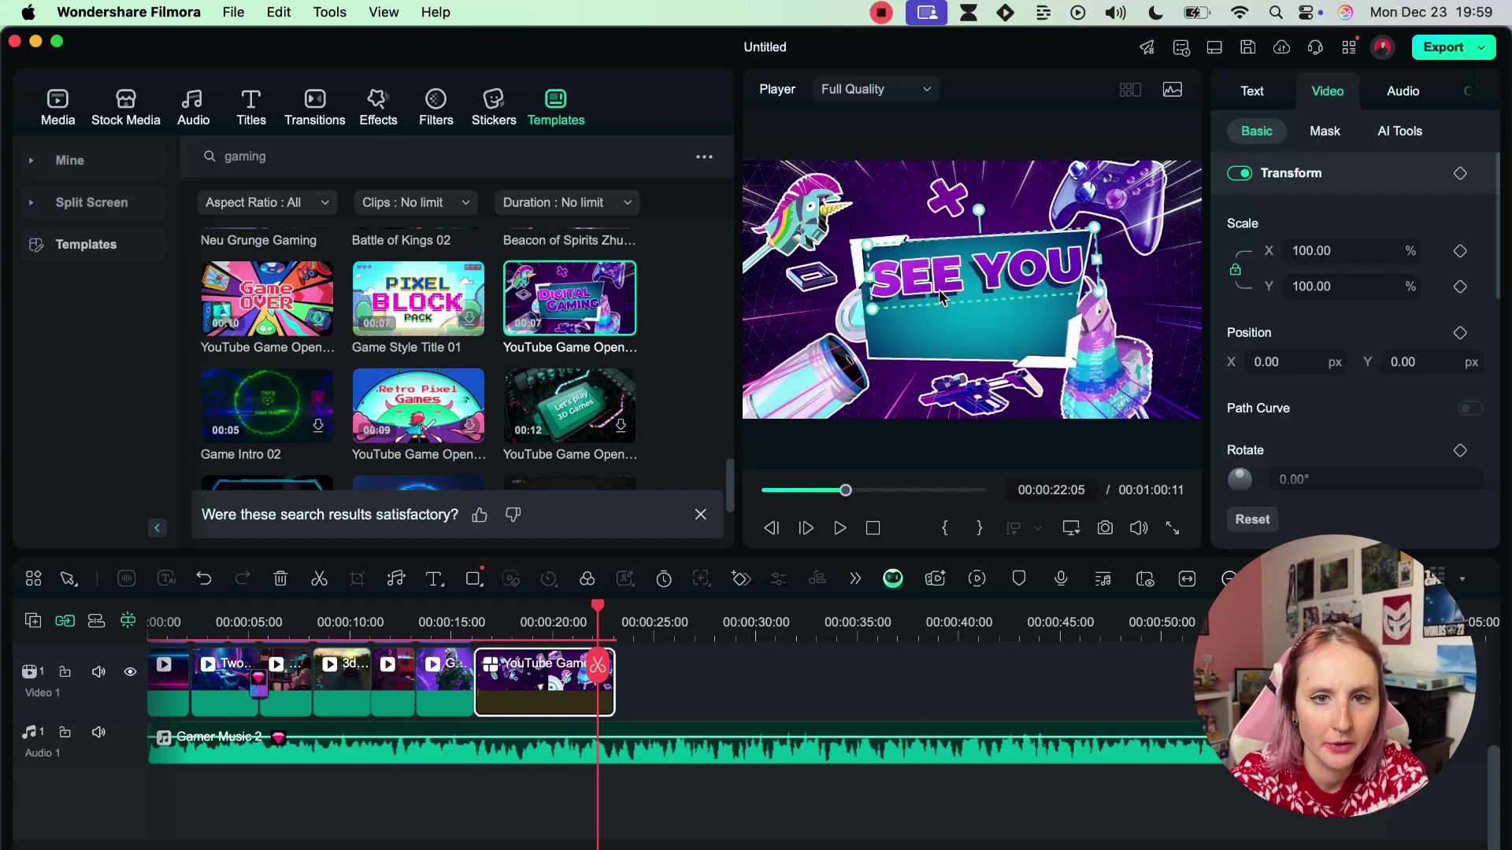
key("Return")
type("THERE!")
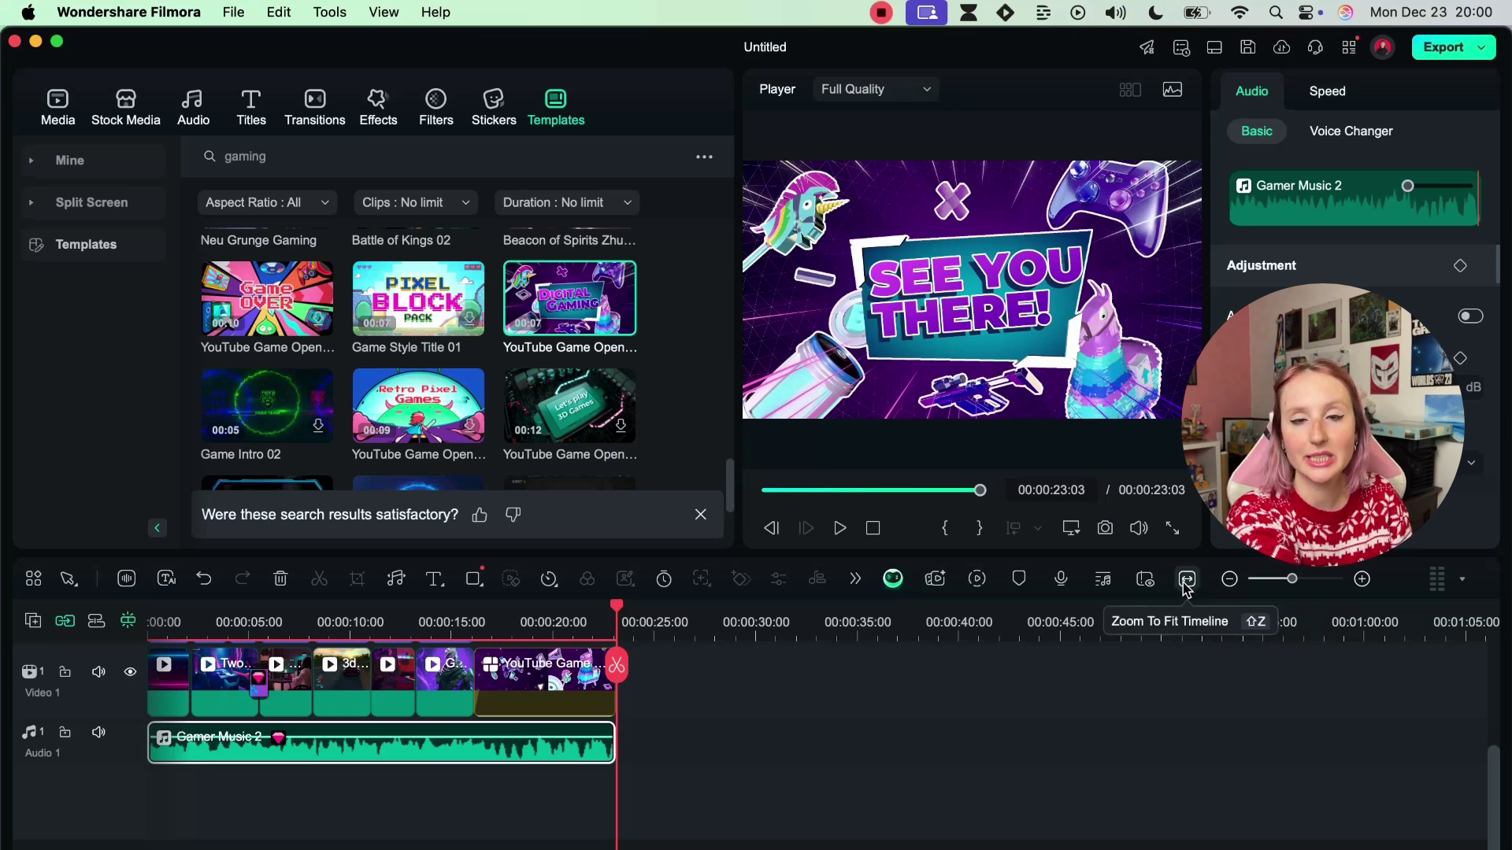
- Fit the 23-second project to the timeline and skim it in Quick Preview Mode near 15 seconds
left_click(1186, 581)
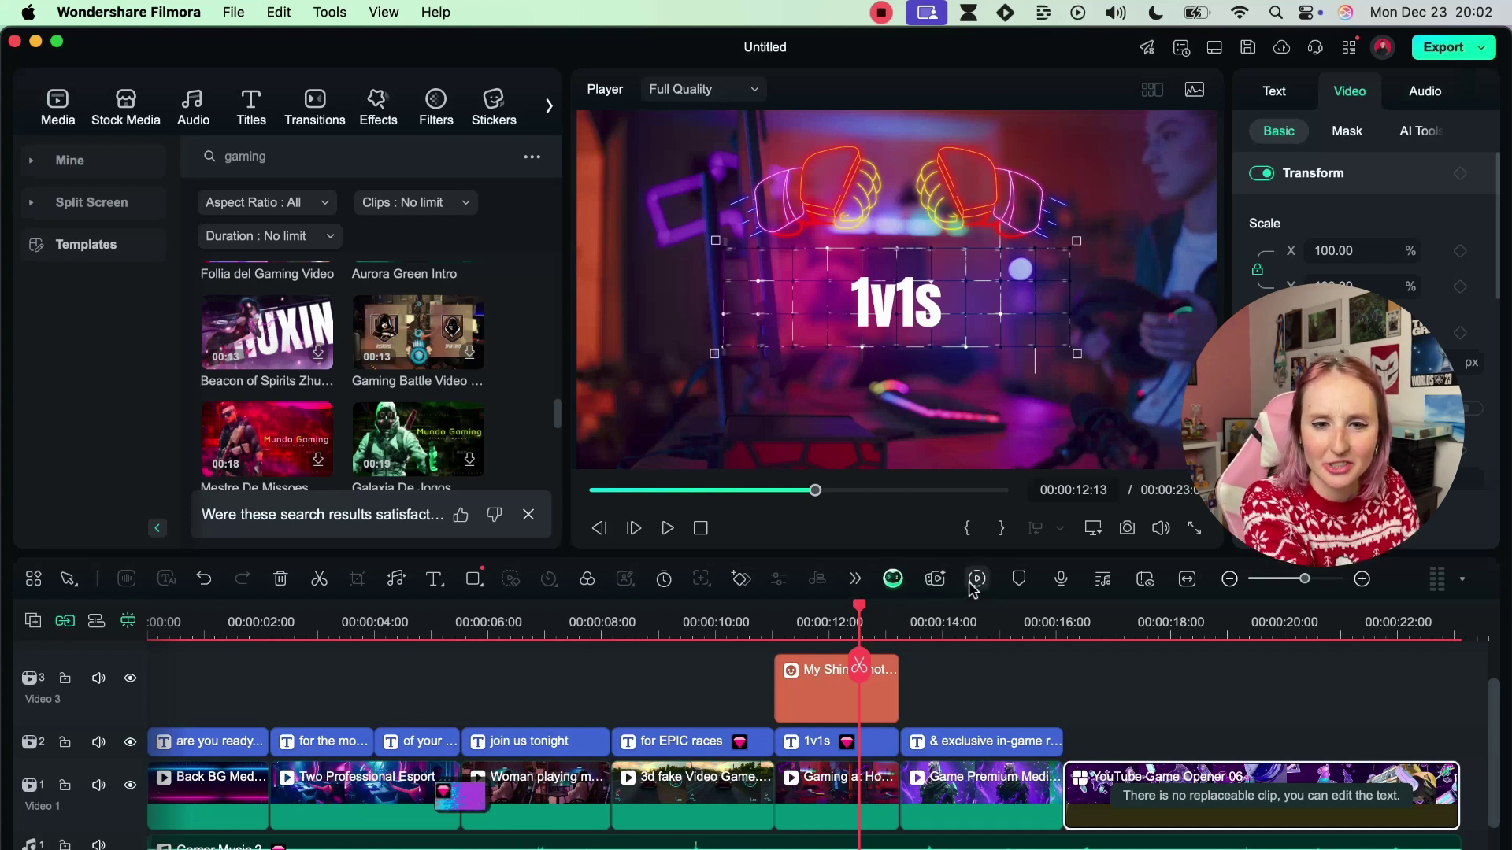
left_click(1146, 580)
left_click(1022, 630)
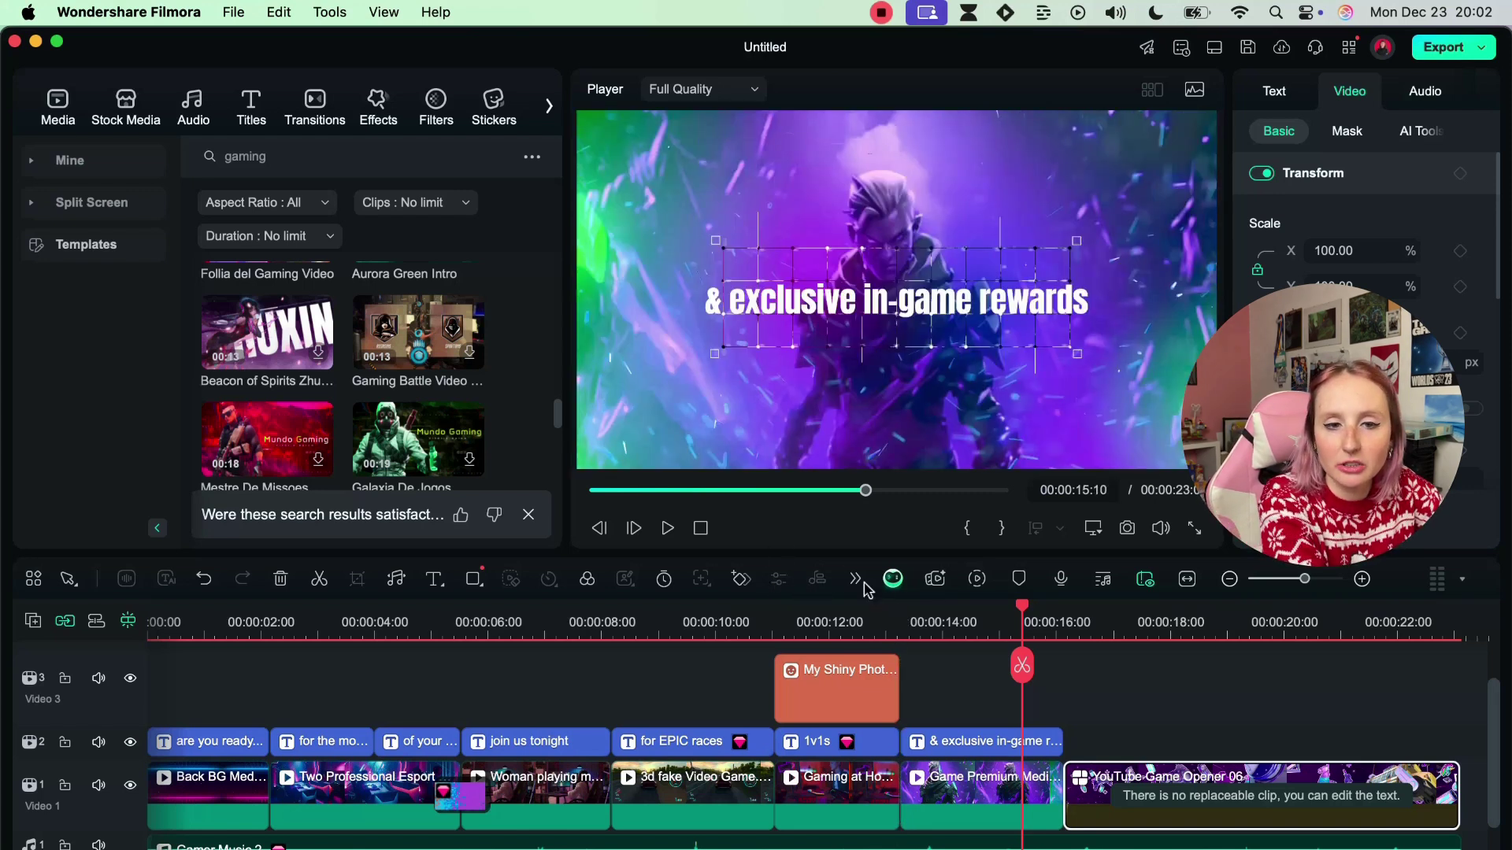
- Render the timeline preview and keep the player at Full Quality
left_click(975, 581)
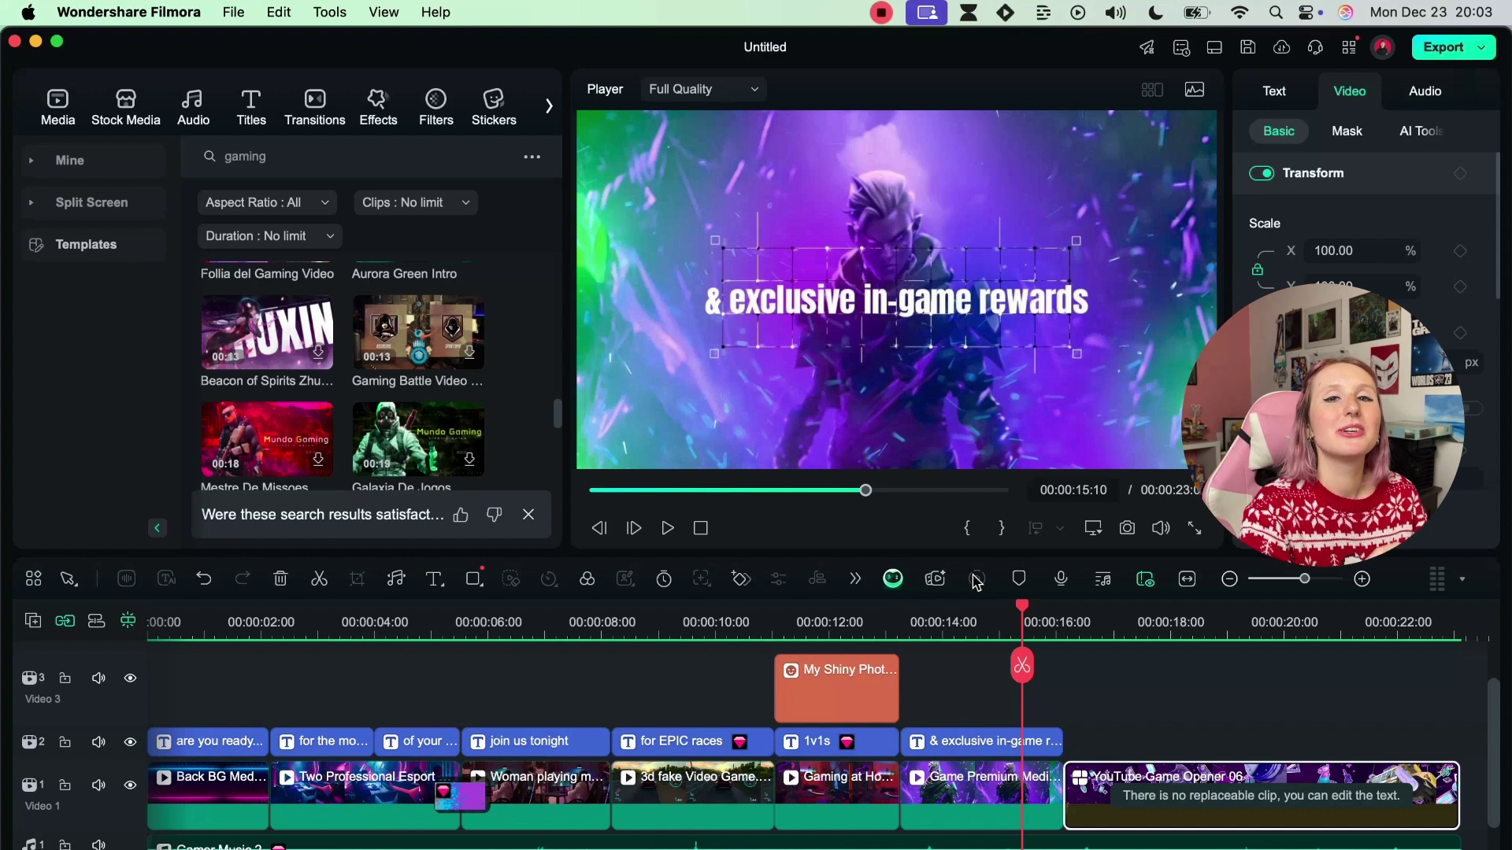
left_click(704, 89)
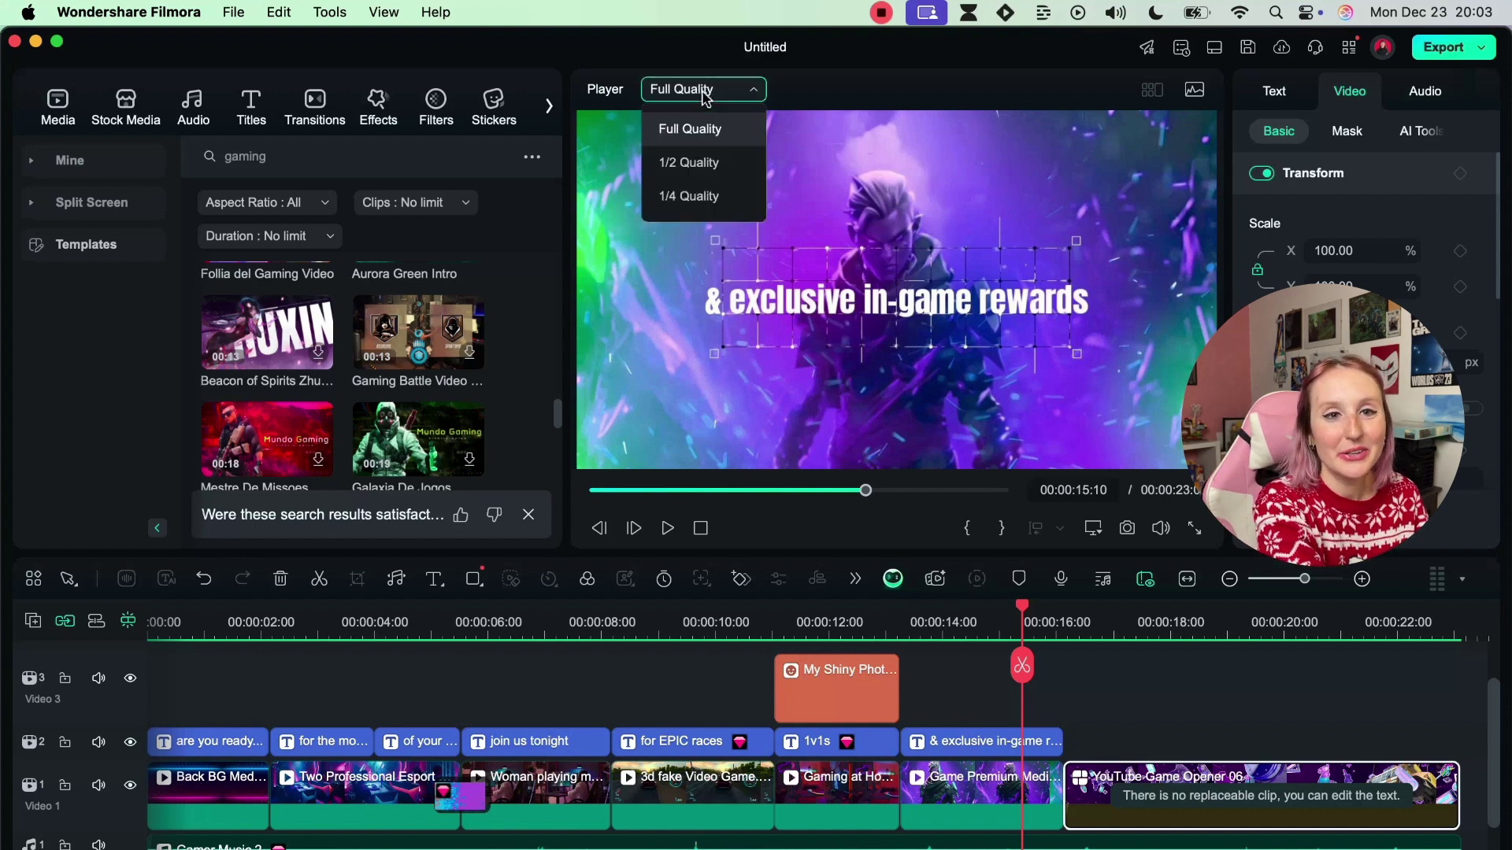
left_click(721, 134)
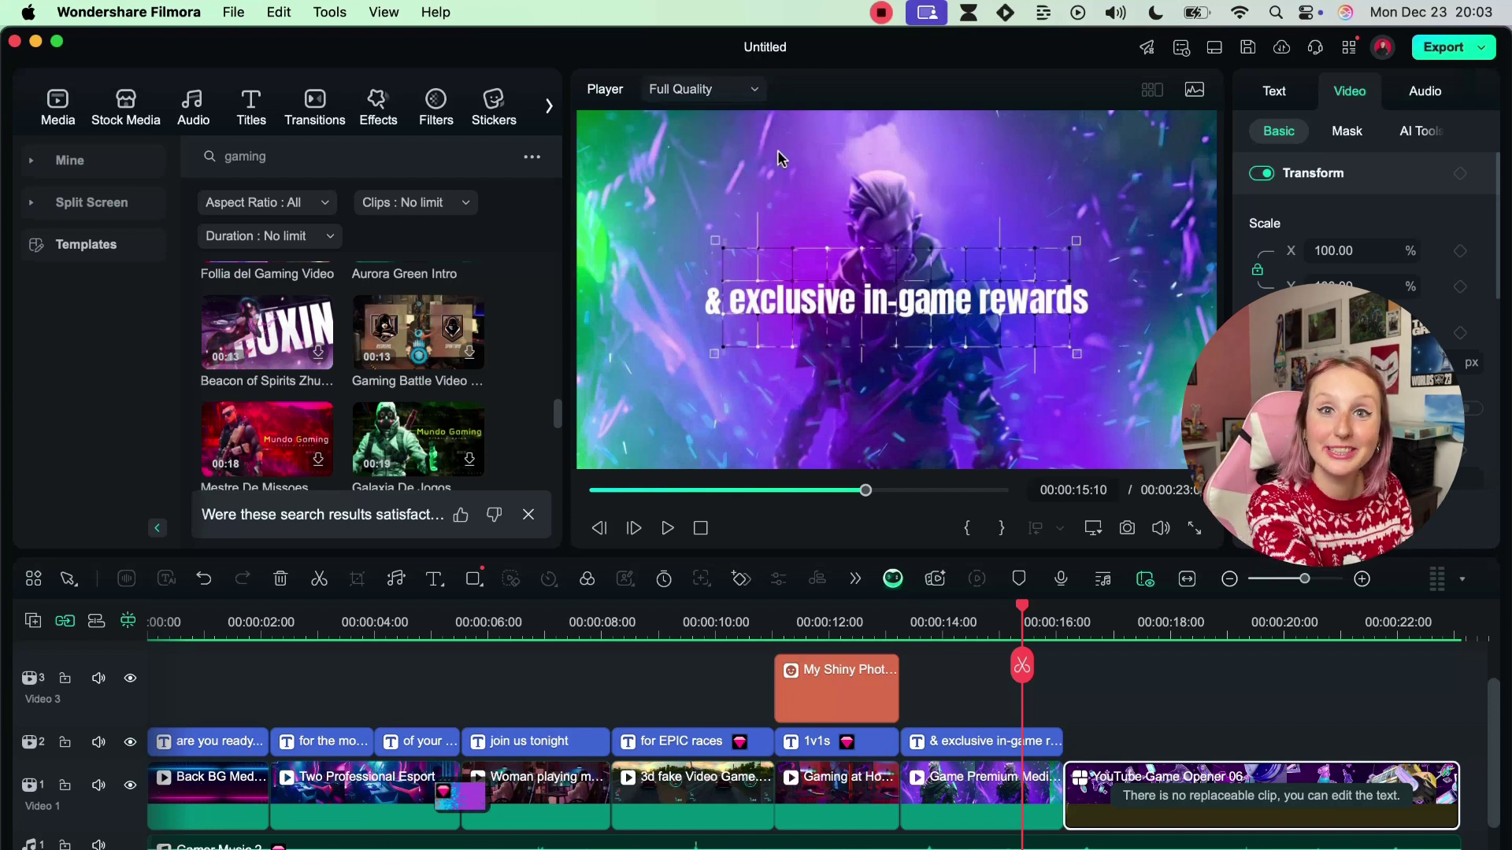
- Play, scrub and pause through the rendered edit, ending on the 1v1s title frame
left_click(667, 527)
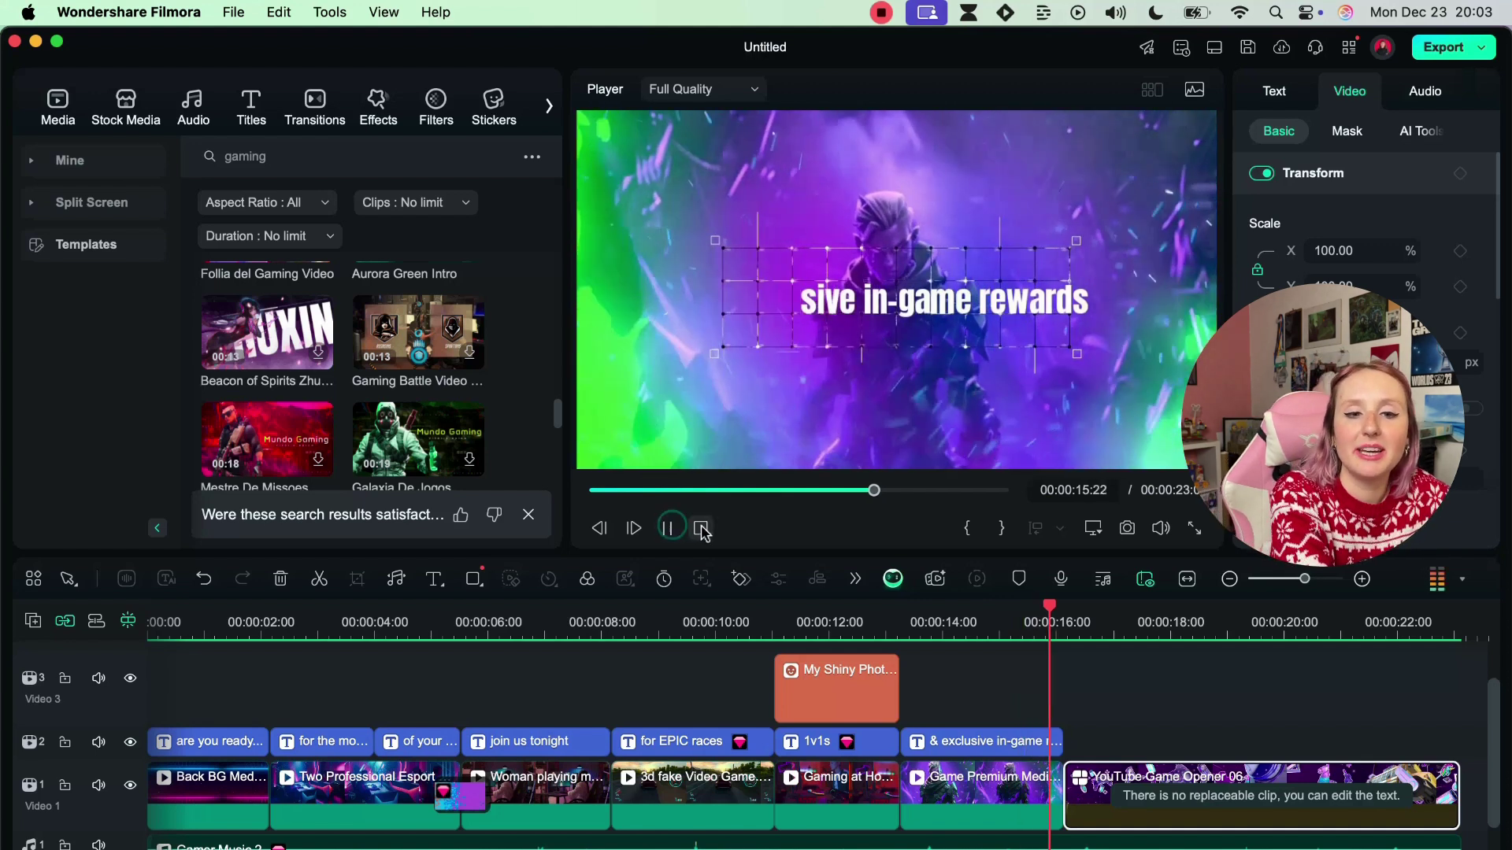
left_click(695, 529)
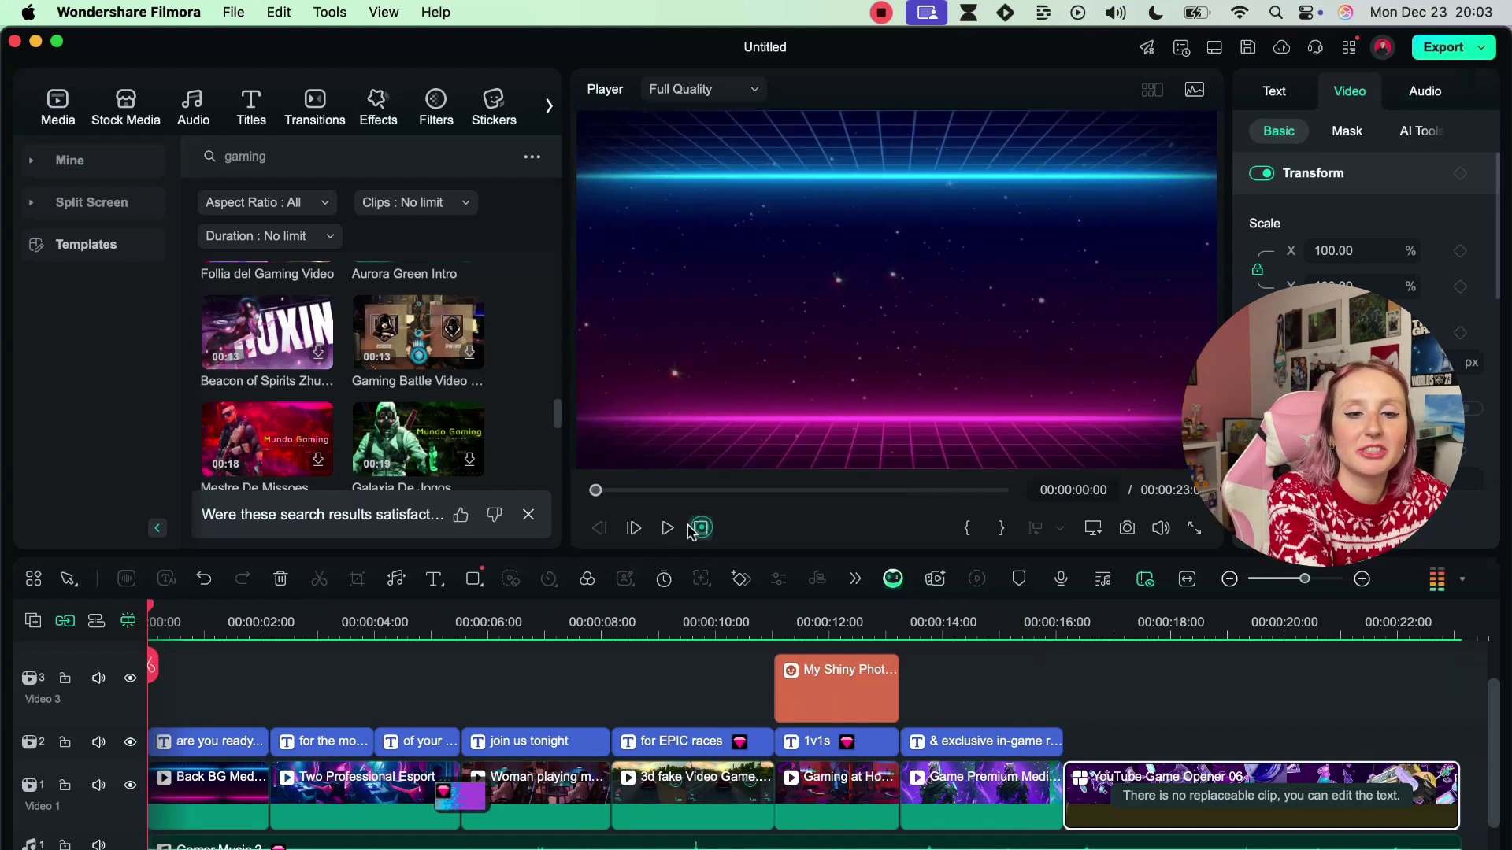
left_click(637, 529)
left_click_drag(596, 490, 684, 499)
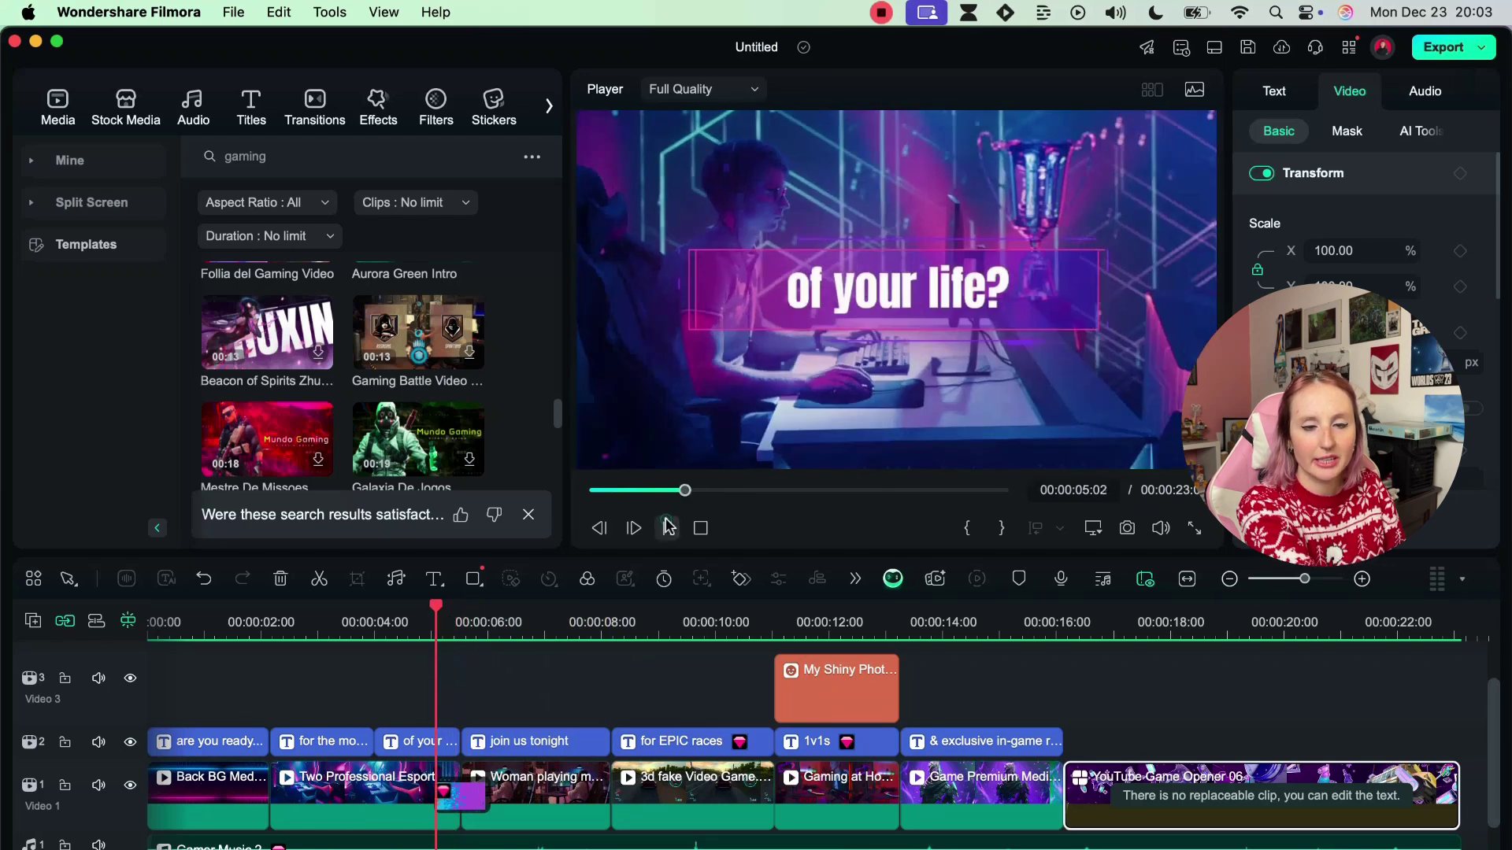
left_click(667, 526)
left_click(668, 526)
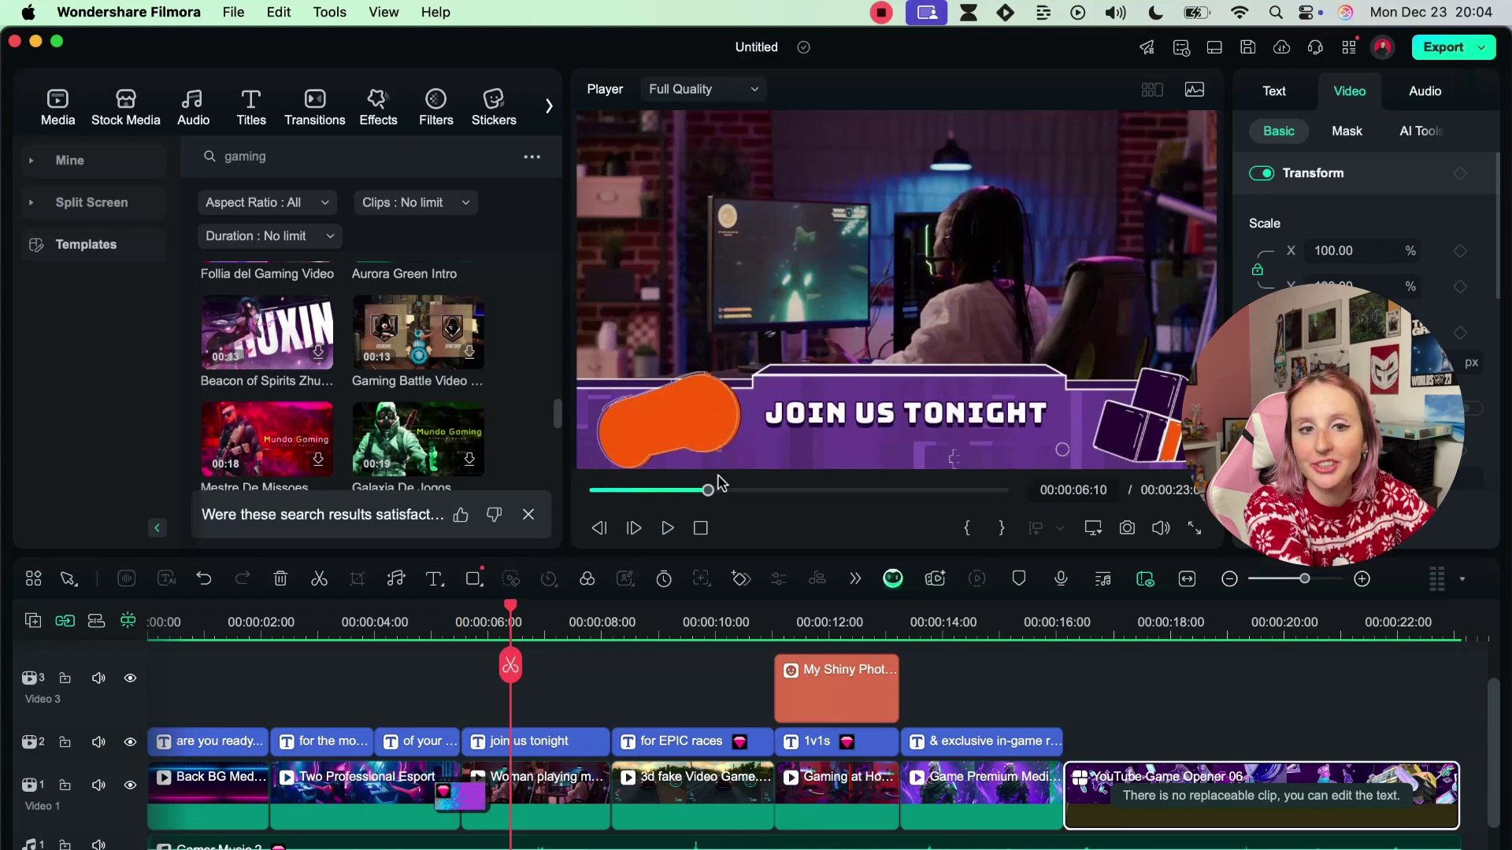
left_click(818, 490)
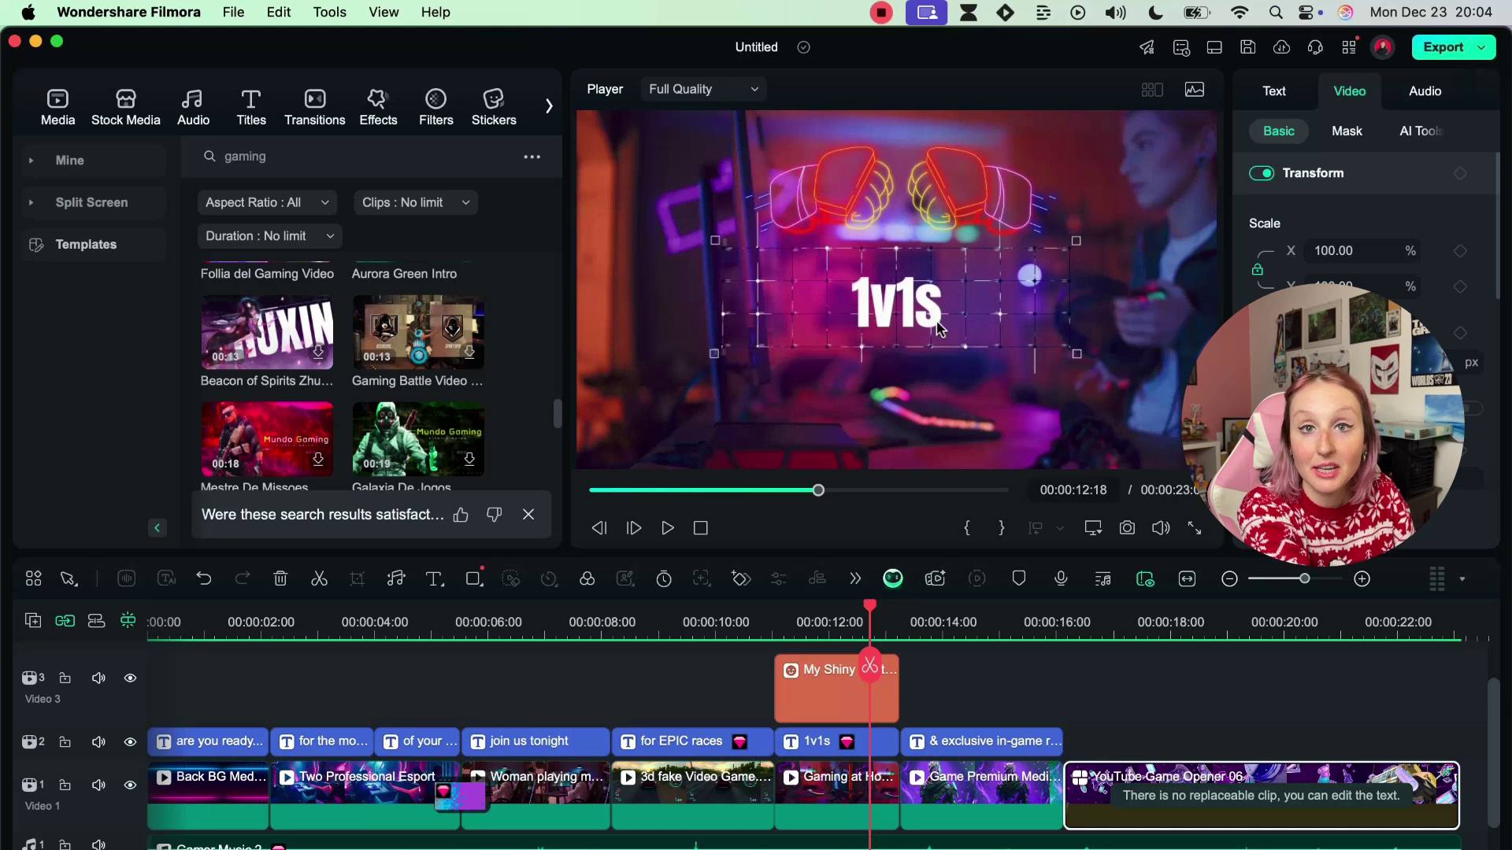
- Take a PNG snapshot of the 1v1s frame with 'Set the snapshot as thumbnail' checked
left_click(1129, 532)
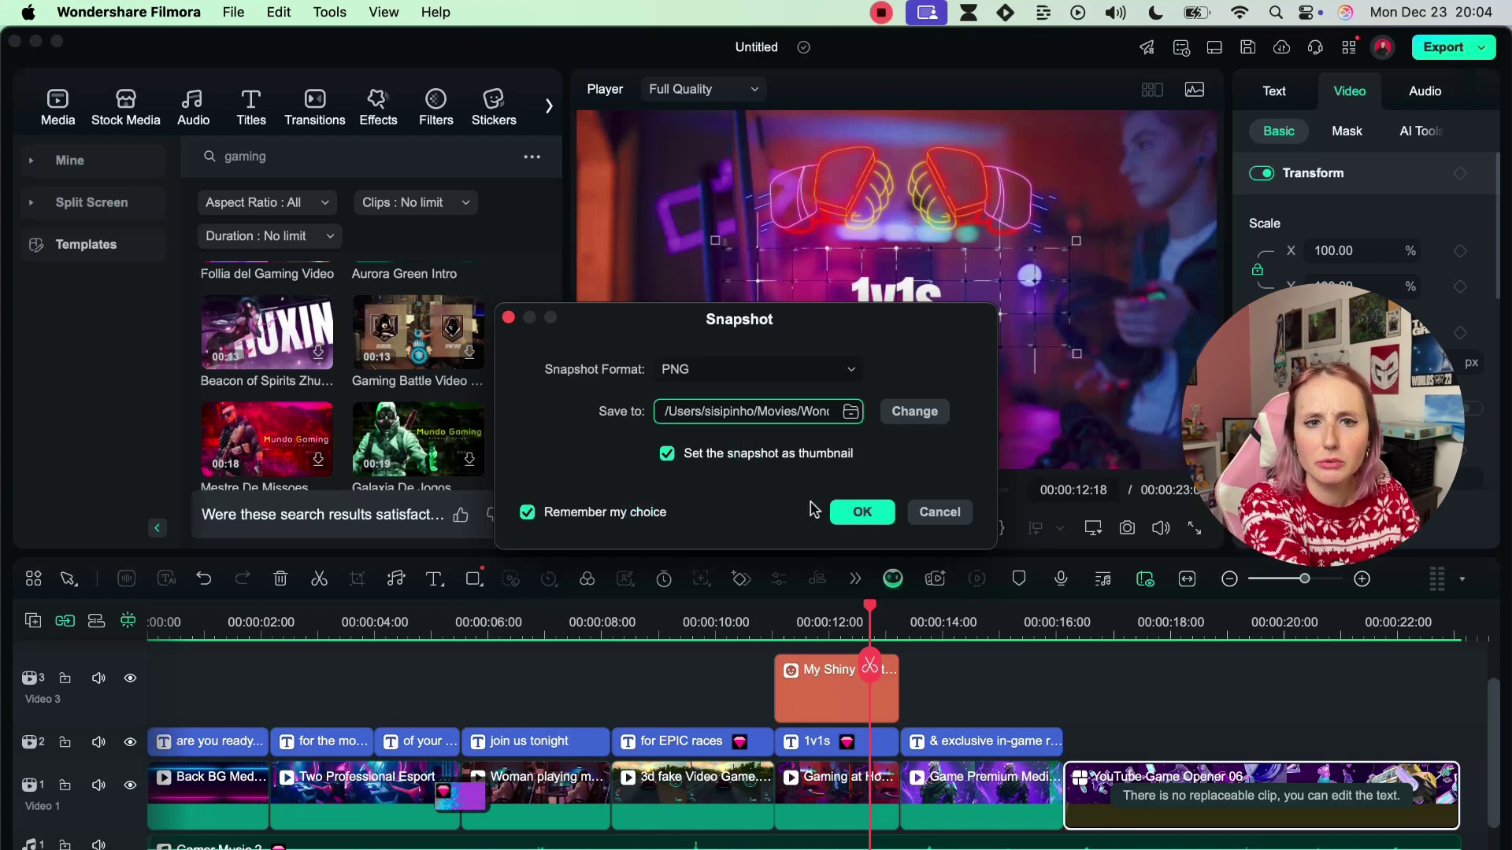
left_click(860, 513)
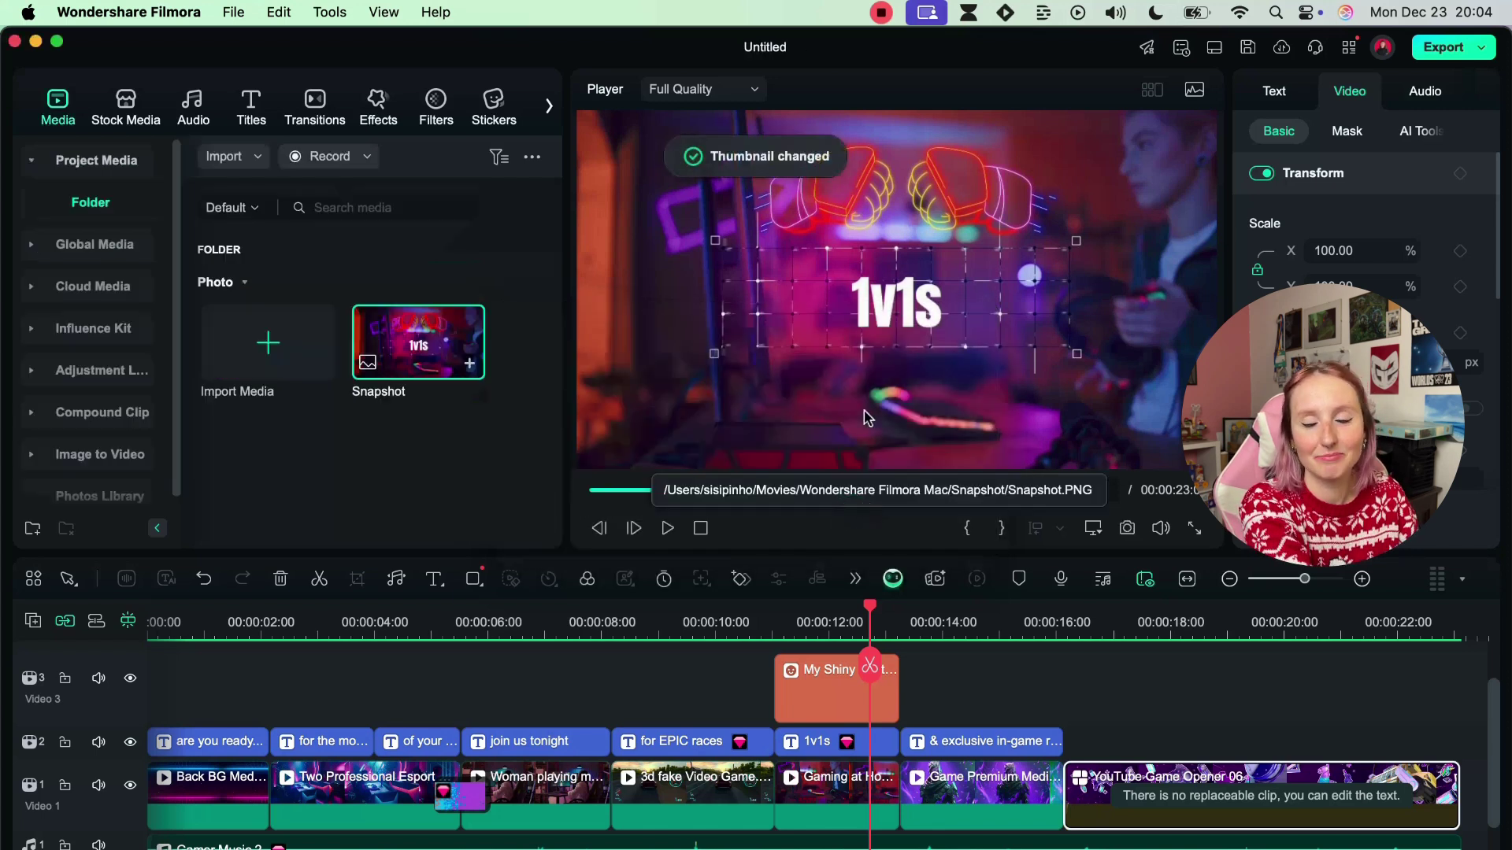